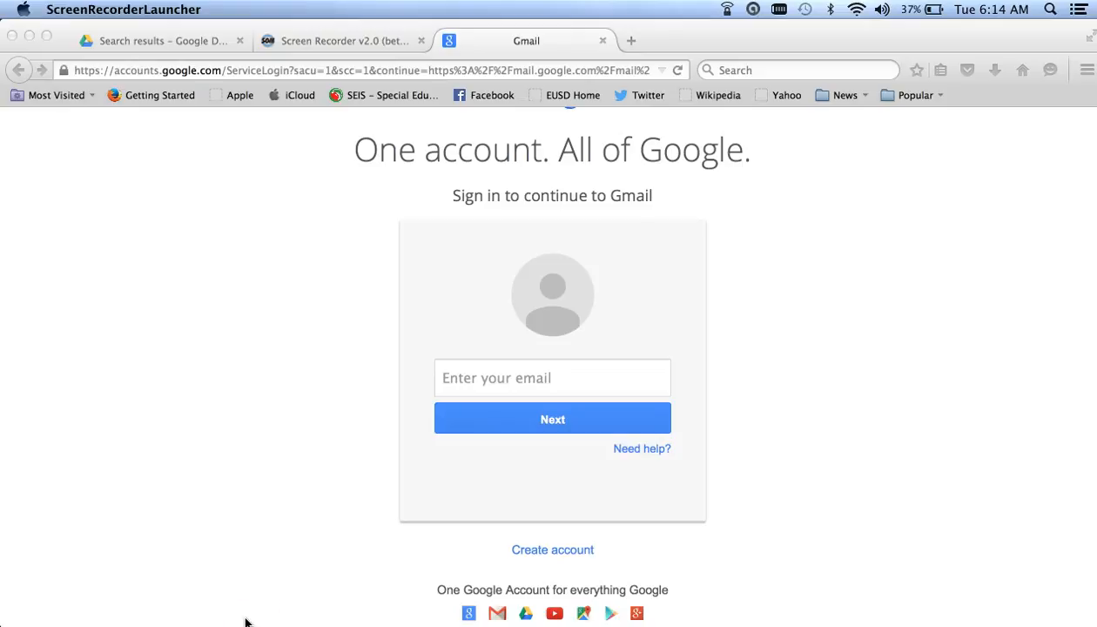
Start creating a new Google account from the Google Accounts page.
{"action": "scroll", "coordinate": [338, 466], "scroll_direction": "down", "scroll_amount": 2}
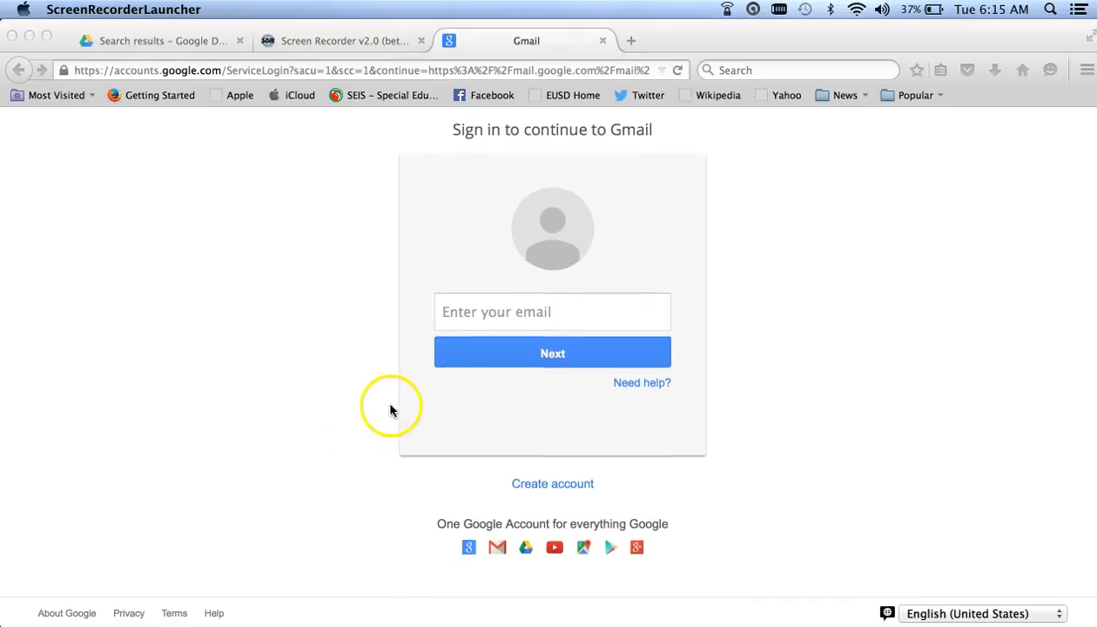
{"action": "scroll", "coordinate": [389, 410], "scroll_direction": "up", "scroll_amount": 2}
{"action": "scroll", "coordinate": [389, 409], "scroll_direction": "down", "scroll_amount": 1}
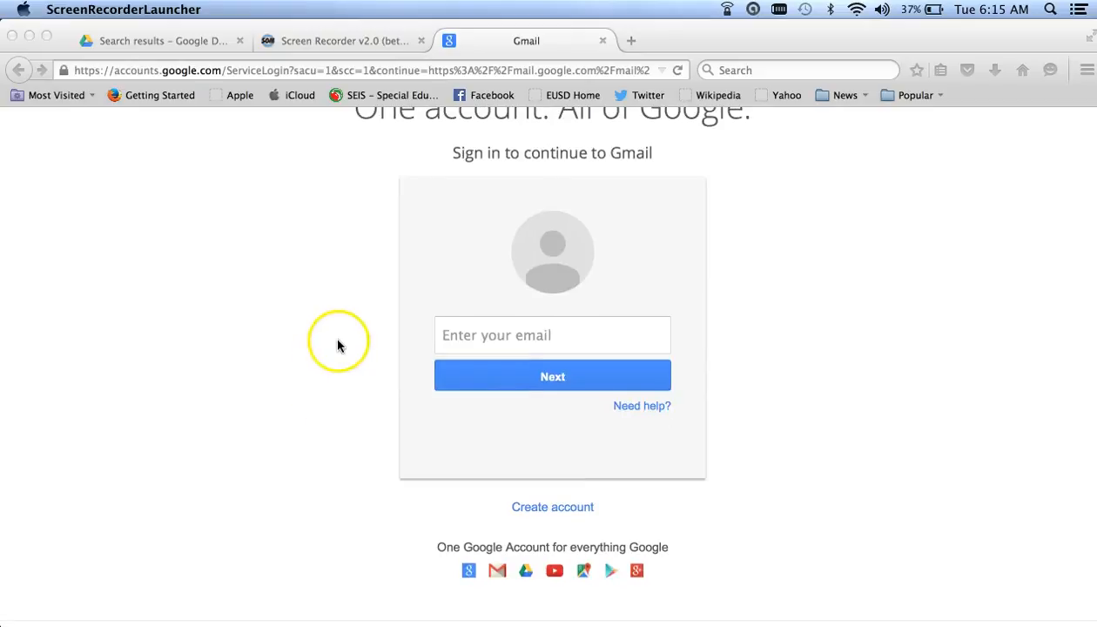
{"action": "scroll", "coordinate": [338, 345], "scroll_direction": "up", "scroll_amount": 2}
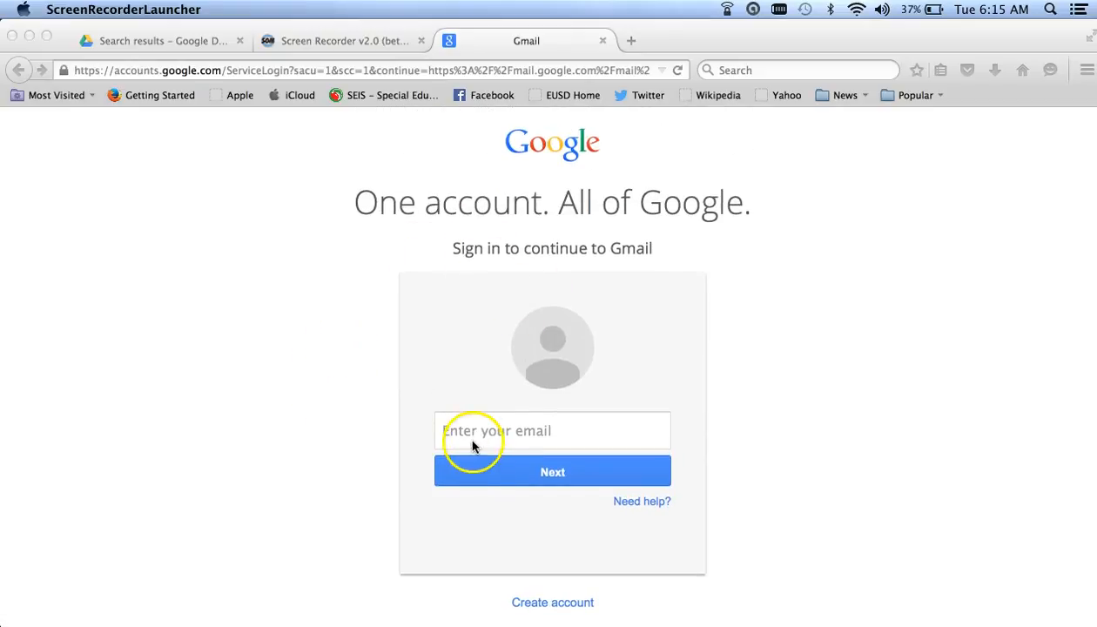
{"action": "scroll", "coordinate": [473, 447], "scroll_direction": "down", "scroll_amount": 1}
{"action": "left_click", "coordinate": [543, 551]}
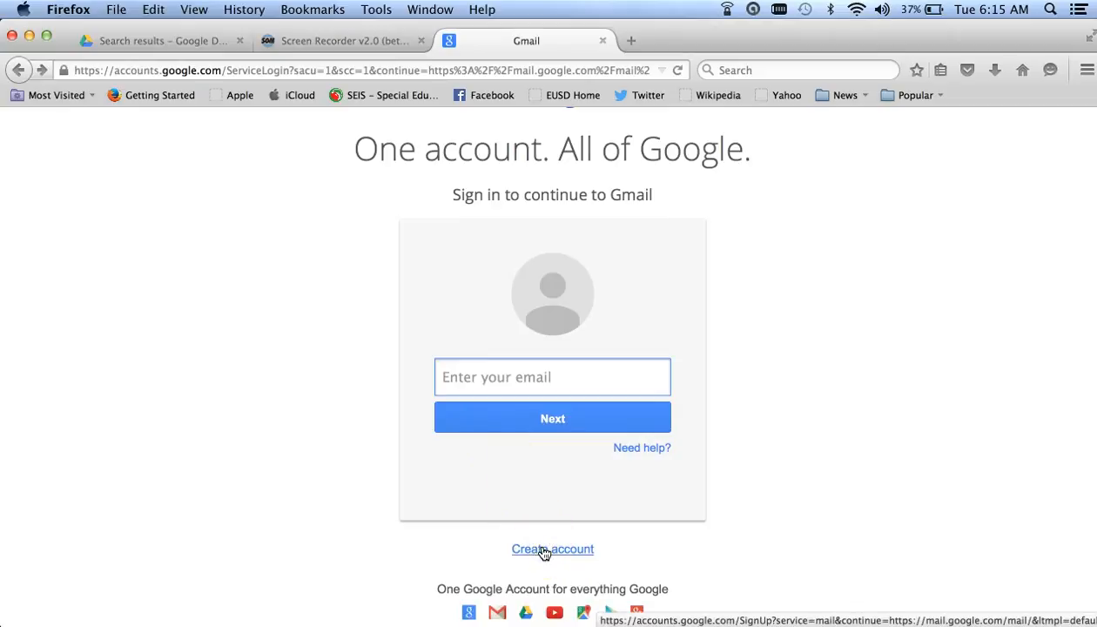
{"action": "left_click", "coordinate": [543, 551]}
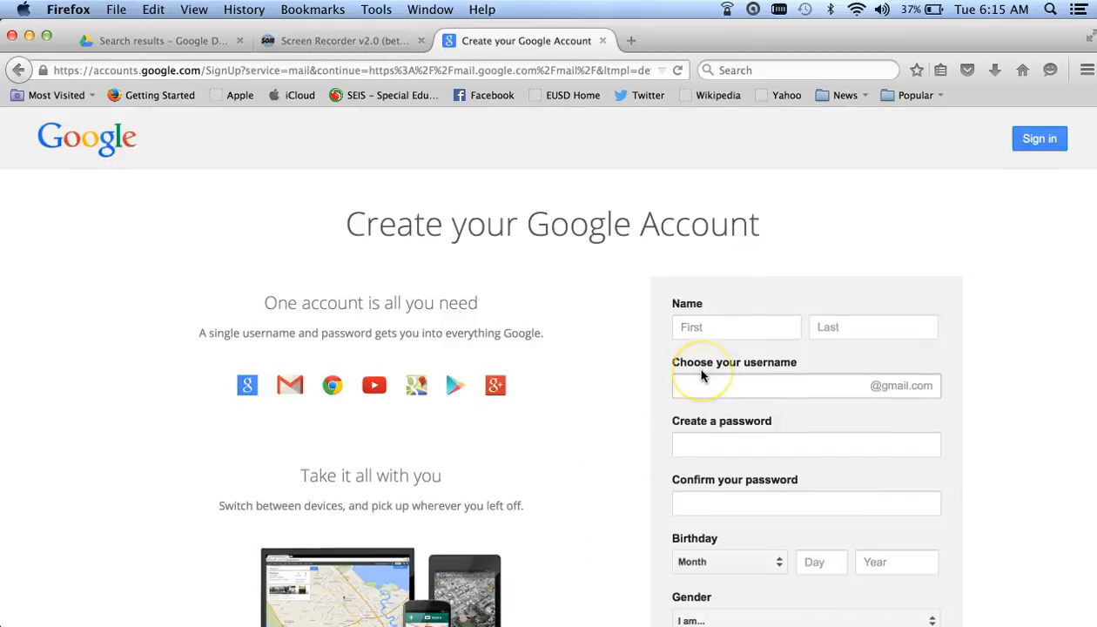
Enter the account holder's first and last name on the sign-up form.
{"action": "scroll", "coordinate": [704, 376], "scroll_direction": "down", "scroll_amount": 1}
{"action": "scroll", "coordinate": [704, 376], "scroll_direction": "down", "scroll_amount": 3}
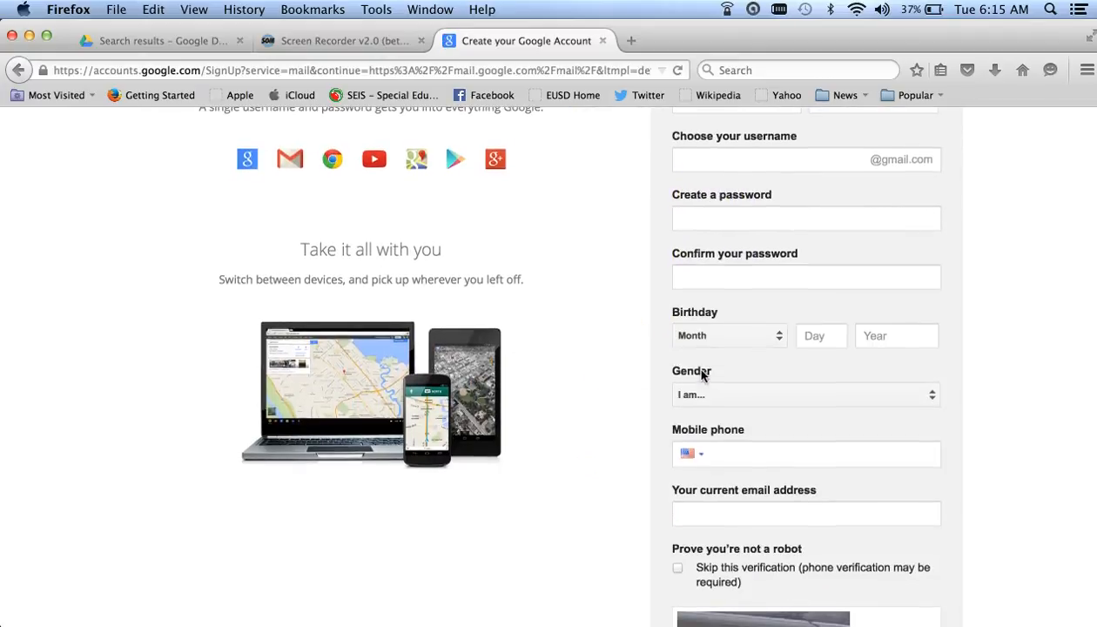
{"action": "scroll", "coordinate": [704, 376], "scroll_direction": "down", "scroll_amount": 4}
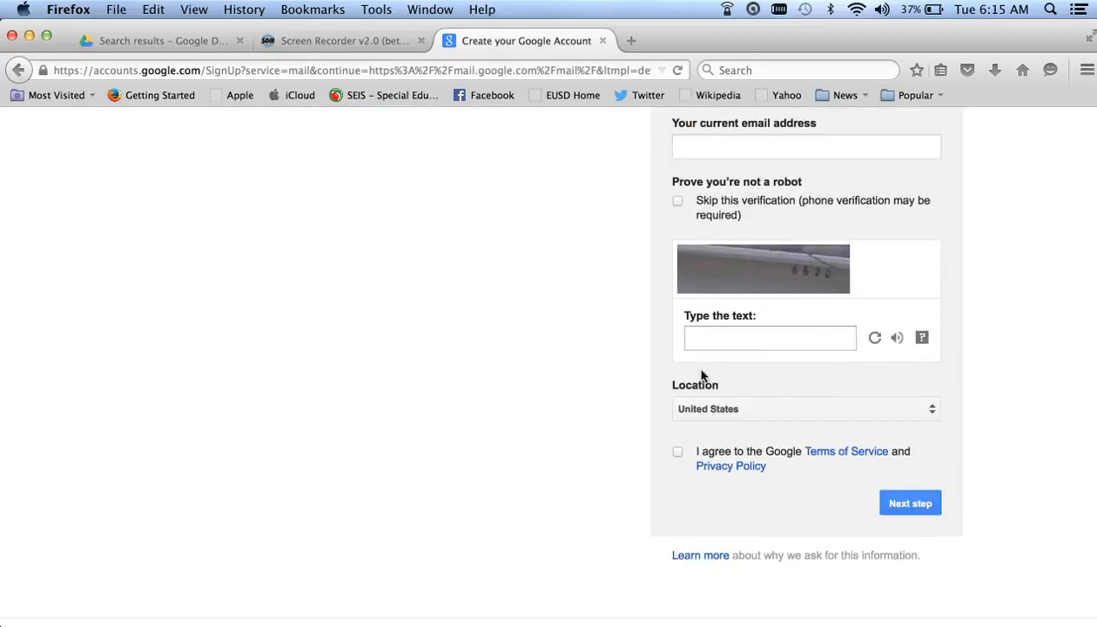
{"action": "scroll", "coordinate": [704, 376], "scroll_direction": "up", "scroll_amount": 8}
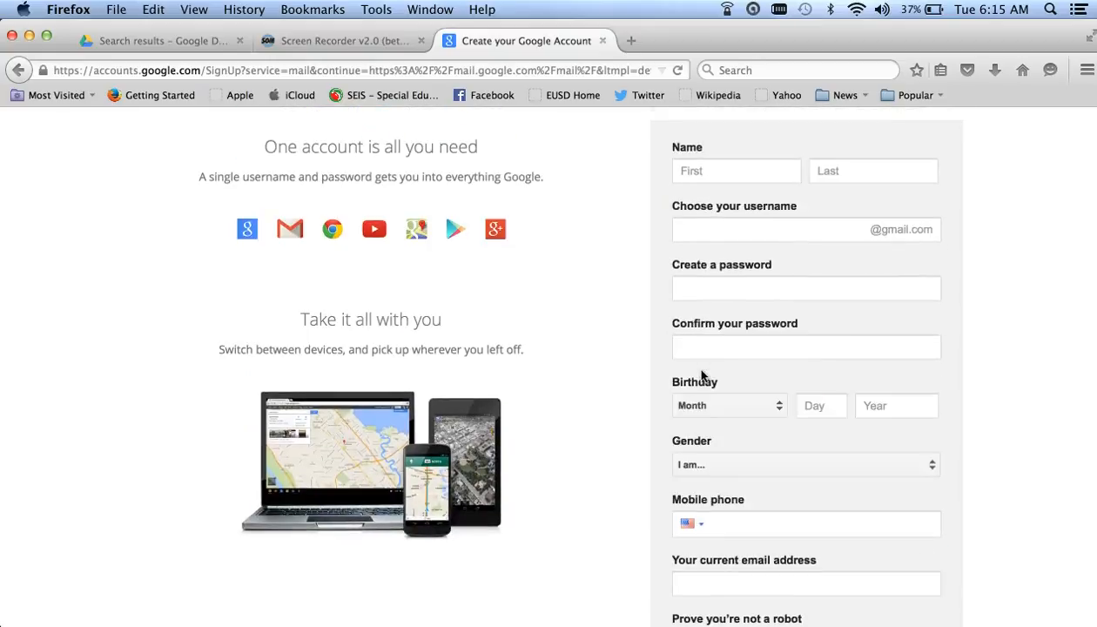
{"action": "left_click", "coordinate": [719, 269]}
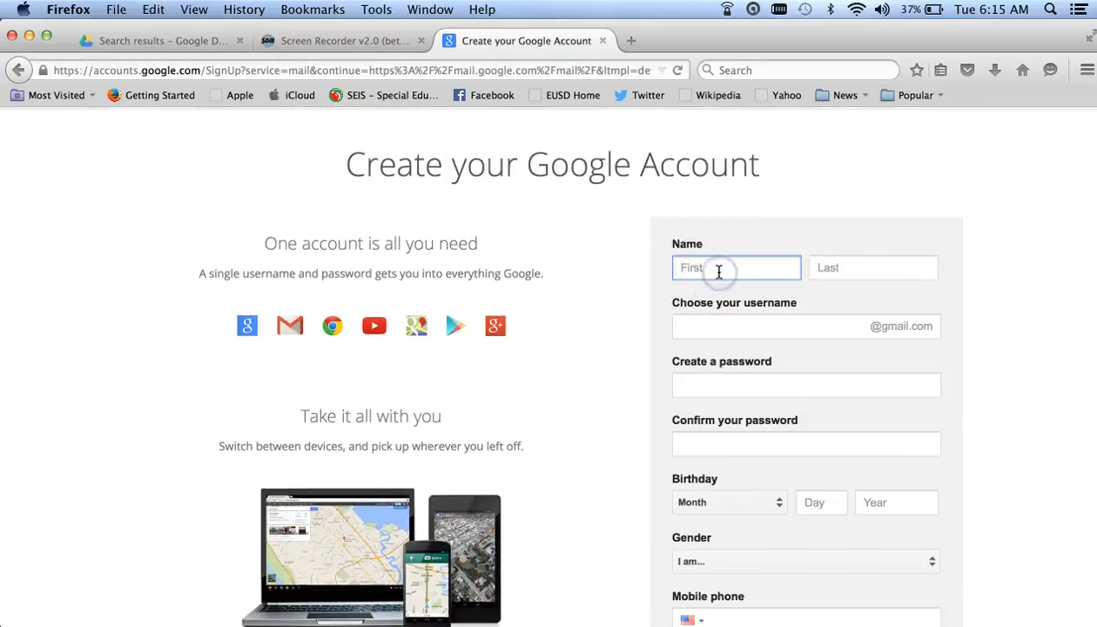
{"action": "type", "text": "Ms"}
{"action": "key", "text": "Tab"}
{"action": "type", "text": "Czech"}
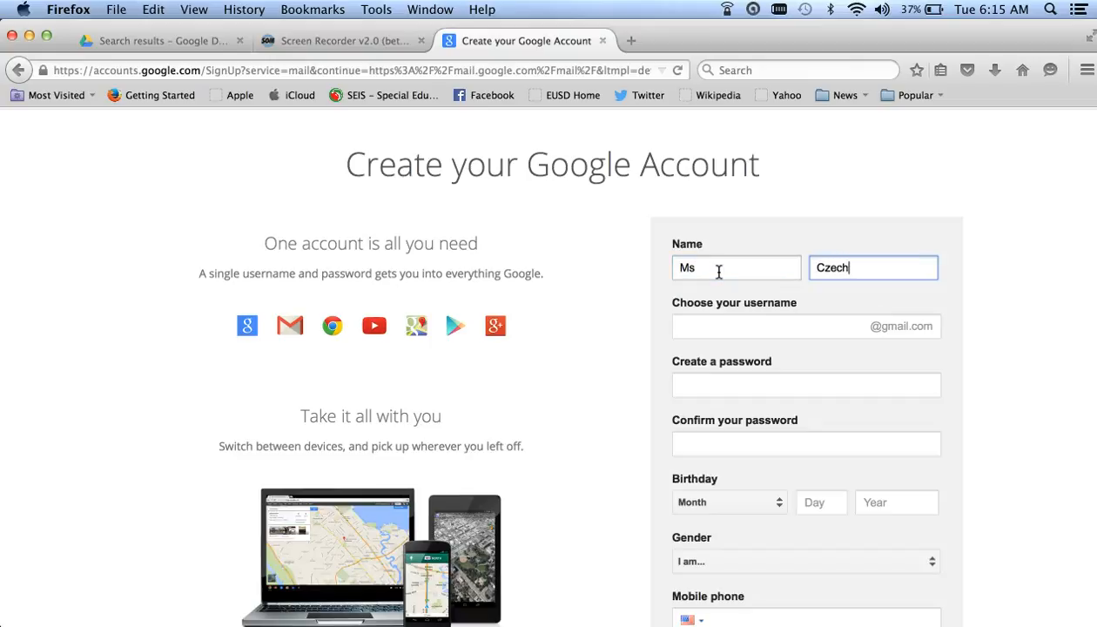
{"action": "type", "text": "Republic"}
{"action": "left_click", "coordinate": [730, 327]}
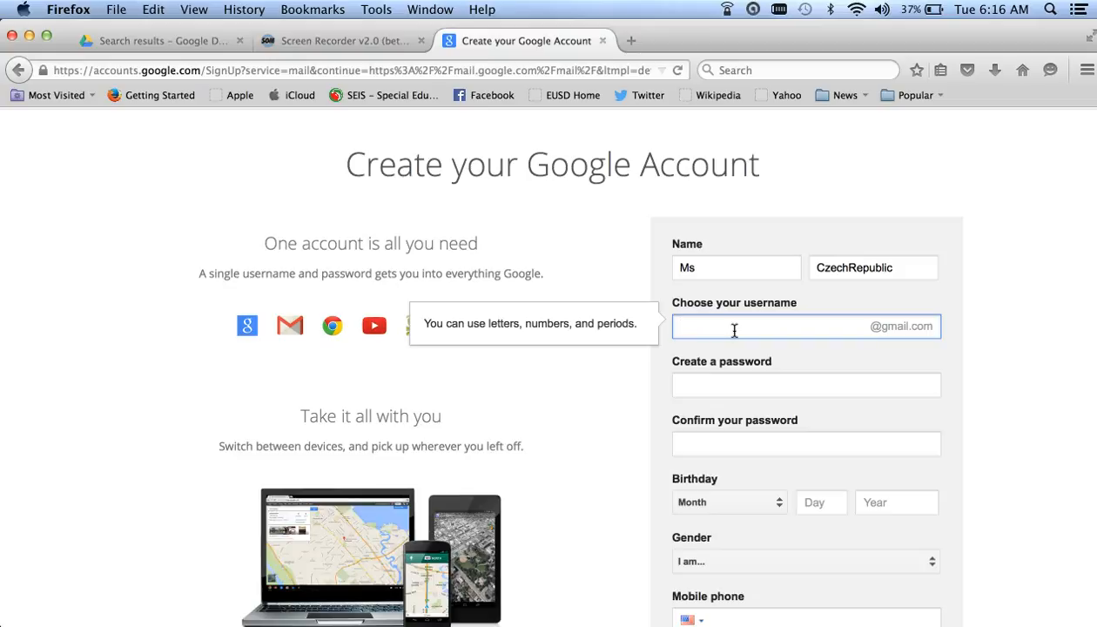
Enter the desired Gmail username, then type the new password and confirm it.
{"action": "left_click", "coordinate": [757, 395]}
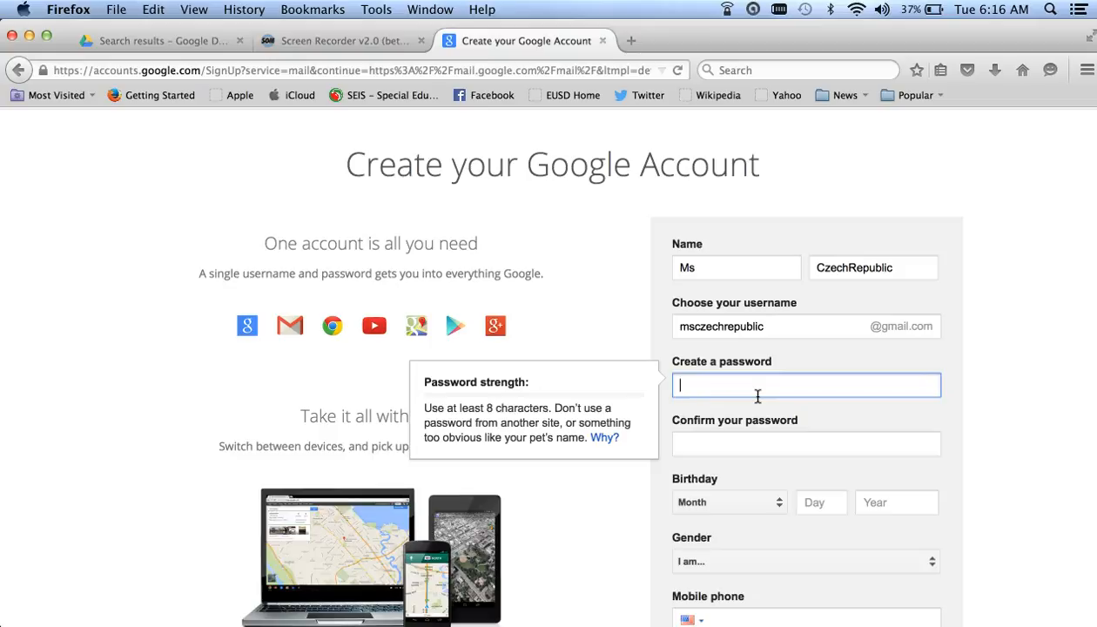
{"action": "type", "text": "•••••••••"}
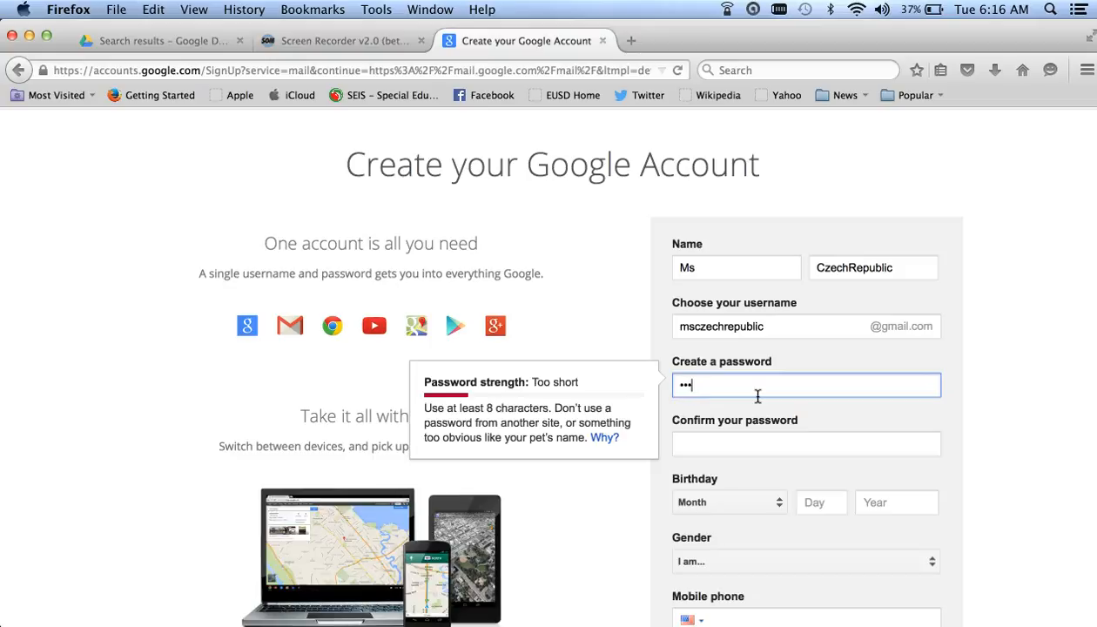
{"action": "type", "text": "••"}
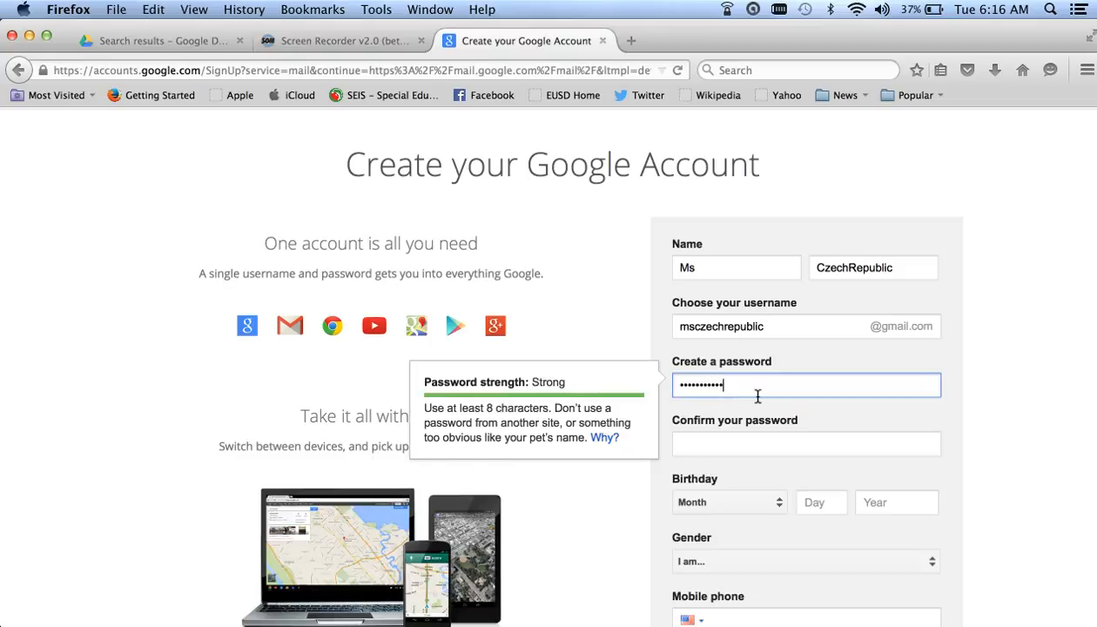
{"action": "key", "text": "Tab"}
{"action": "type", "text": "•••••••••••"}
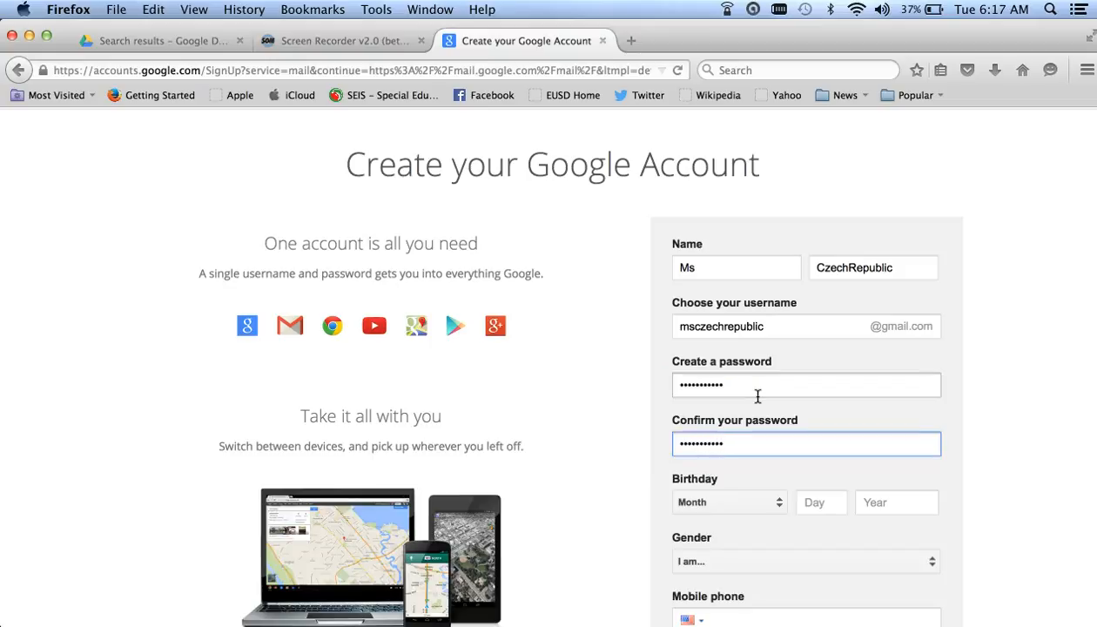
{"action": "key", "text": "Tab"}
Set the birthday to July 31, 1981 and the gender to Female.
{"action": "left_click", "coordinate": [780, 506]}
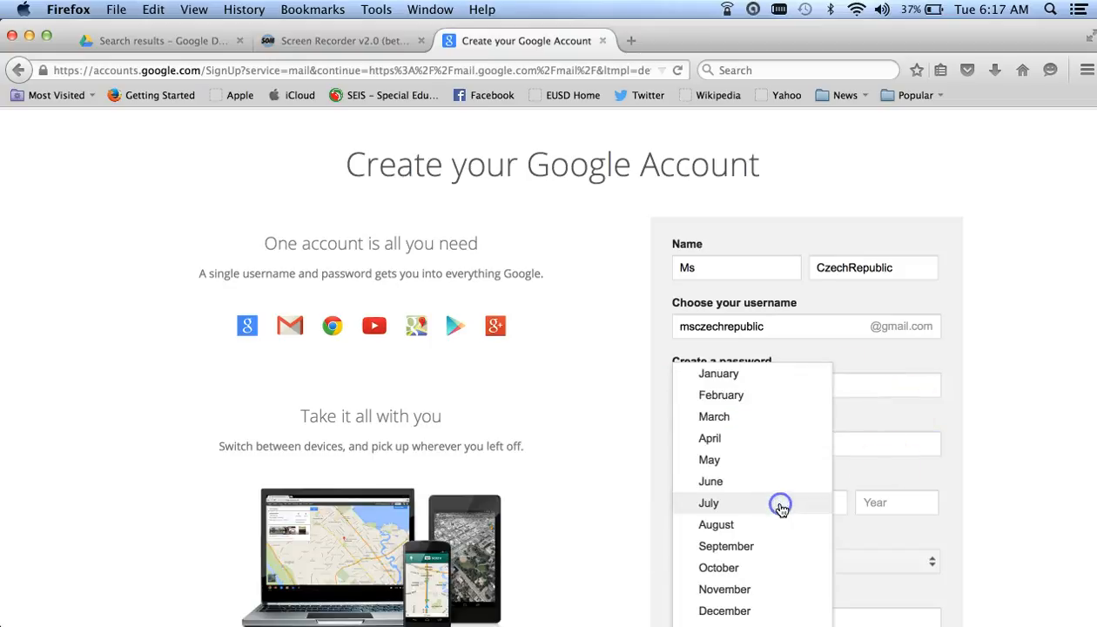
{"action": "left_click", "coordinate": [780, 505]}
{"action": "left_click", "coordinate": [832, 505]}
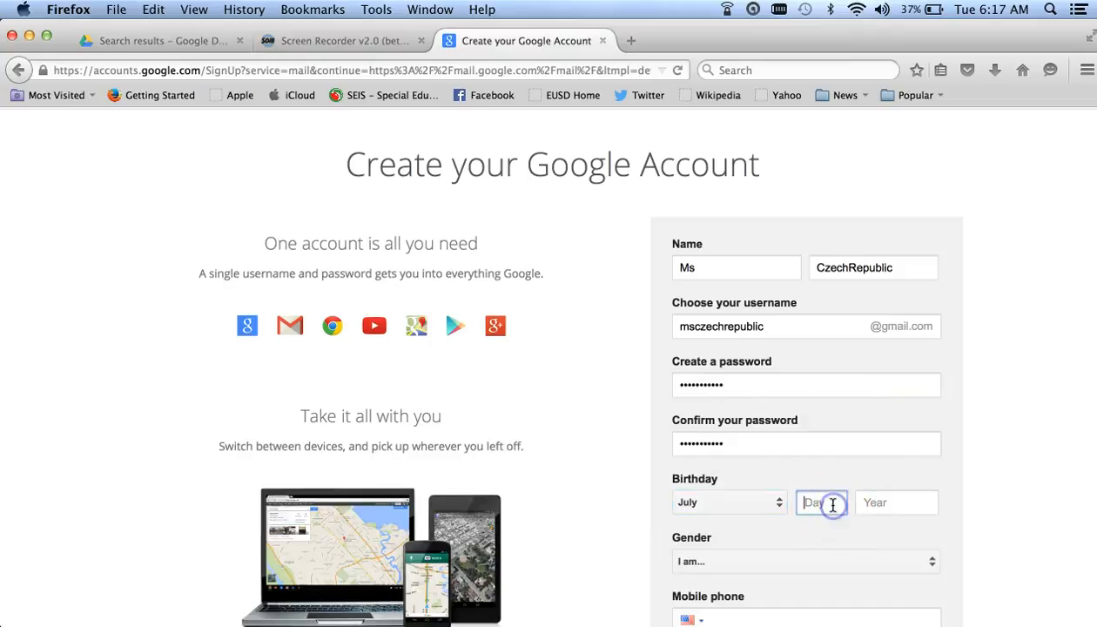
{"action": "type", "text": "31"}
{"action": "key", "text": "Tab"}
{"action": "type", "text": "1981"}
{"action": "scroll", "coordinate": [833, 505], "scroll_direction": "down", "scroll_amount": 2}
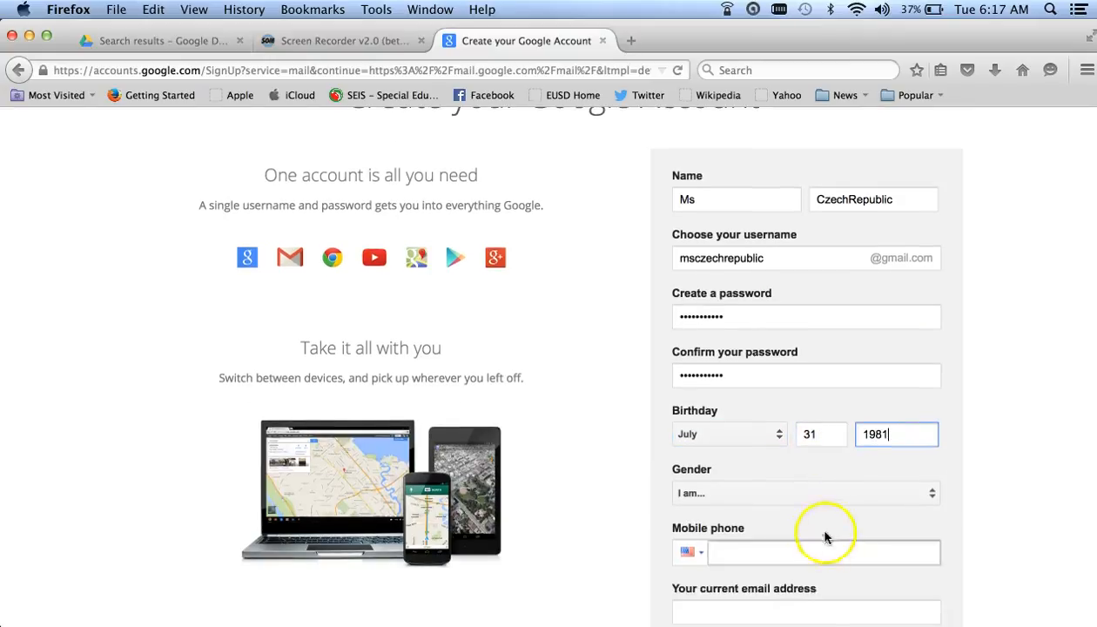
{"action": "left_click", "coordinate": [820, 493]}
{"action": "left_click", "coordinate": [764, 493]}
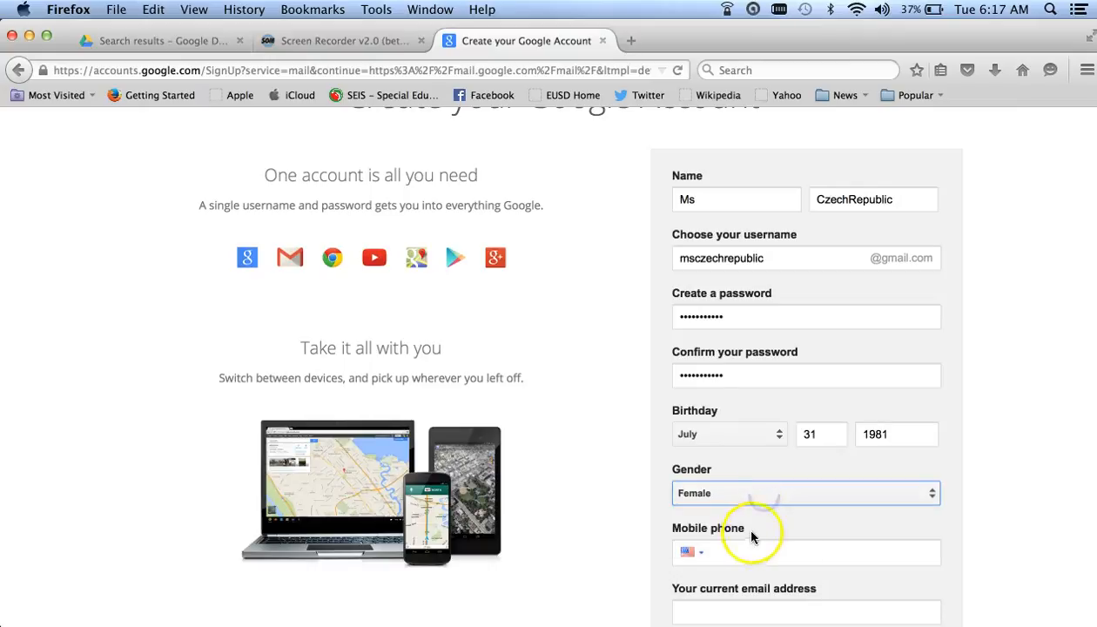
Fill in the mobile phone number and the current e-mail address.
{"action": "scroll", "coordinate": [754, 528], "scroll_direction": "down", "scroll_amount": 1}
{"action": "left_click", "coordinate": [752, 507]}
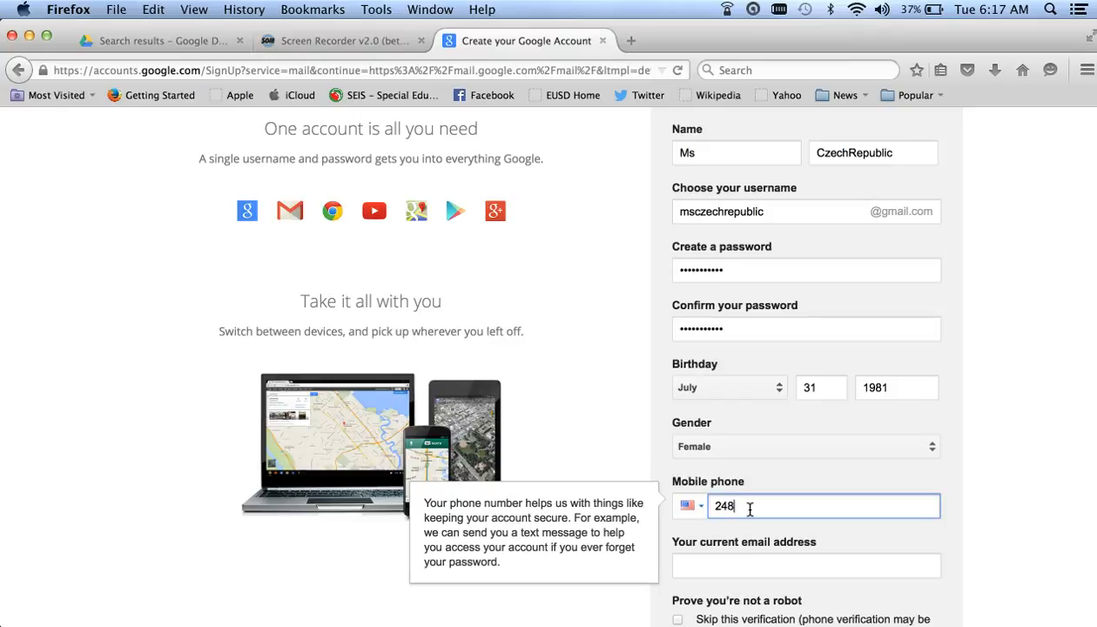
{"action": "type", "text": "2274130"}
{"action": "scroll", "coordinate": [750, 510], "scroll_direction": "down", "scroll_amount": 1}
{"action": "left_click", "coordinate": [809, 505]}
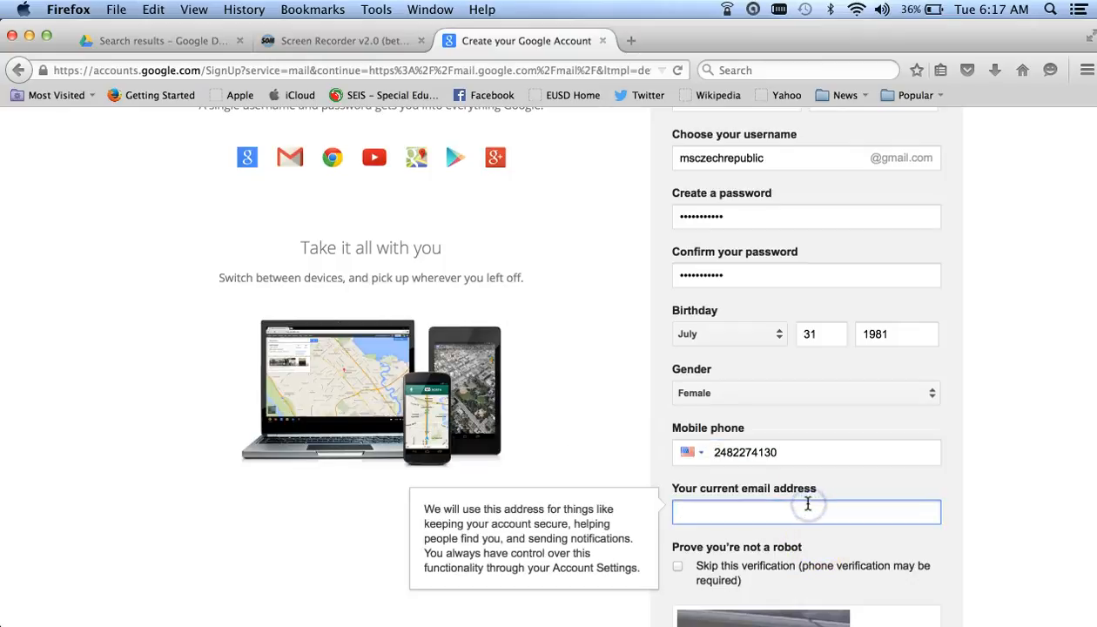
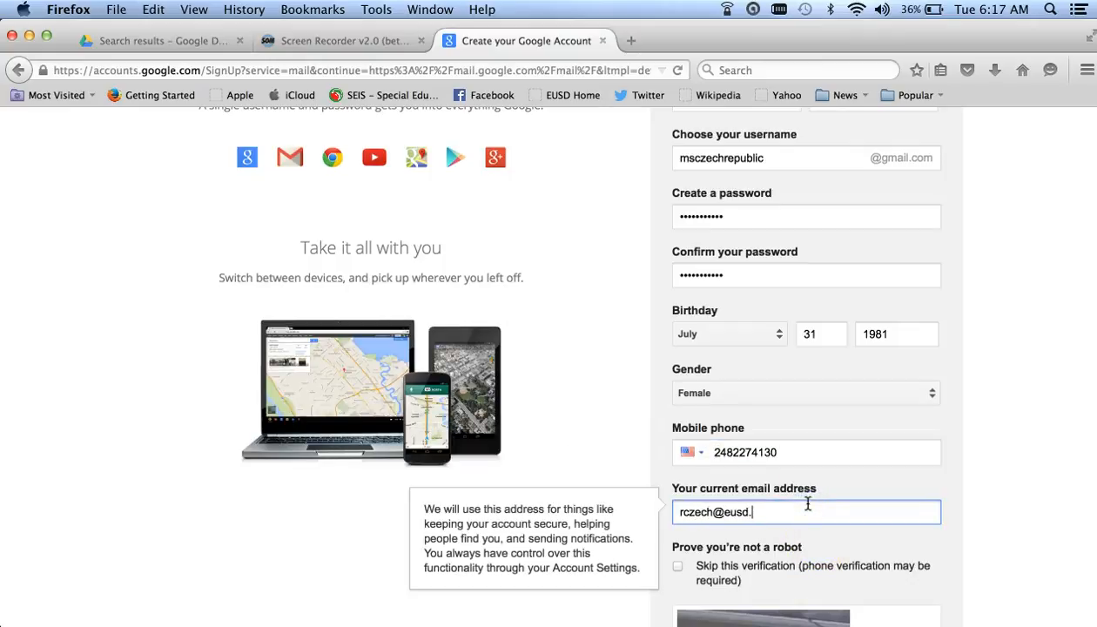
{"action": "scroll", "coordinate": [808, 505], "scroll_direction": "down", "scroll_amount": 1}
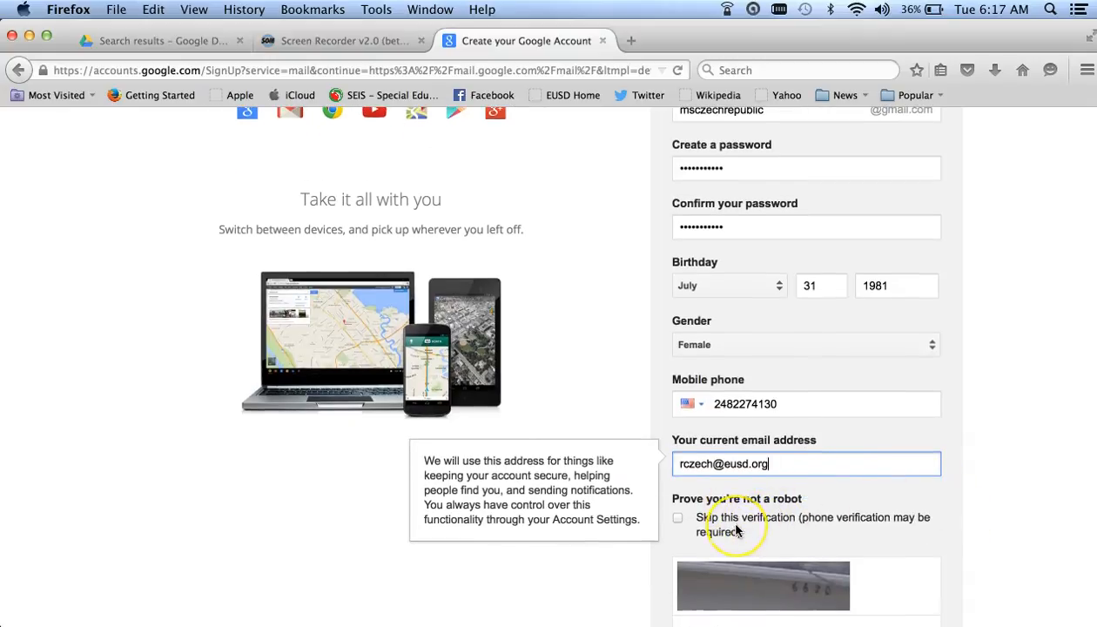
{"action": "scroll", "coordinate": [749, 528], "scroll_direction": "down", "scroll_amount": 2}
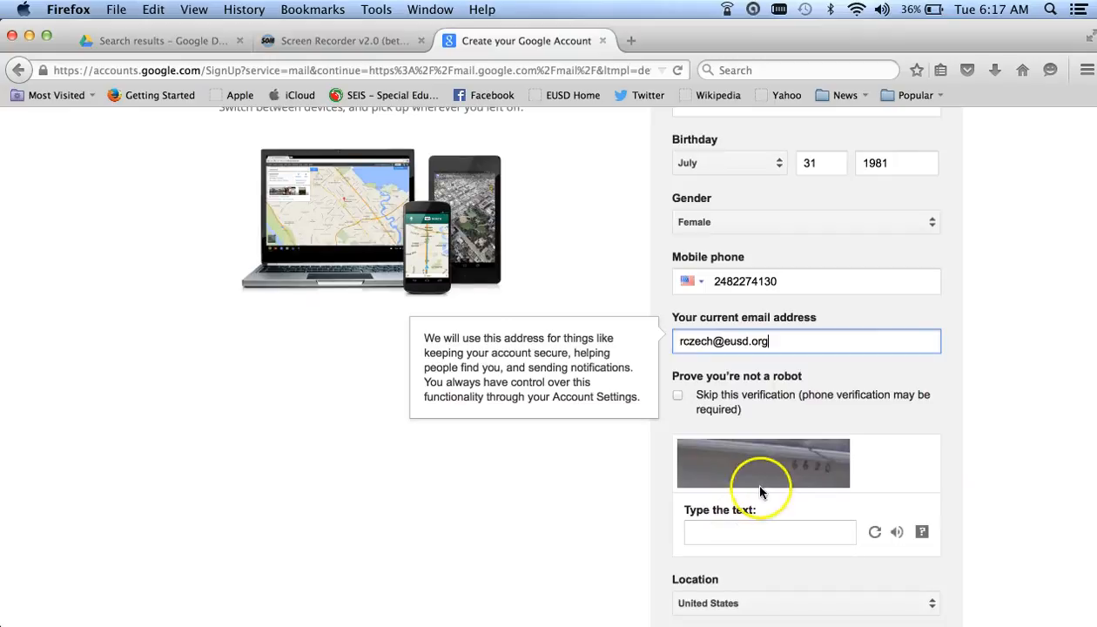
Enter the robot-check text, accept the Google Terms of Service, and open the terms.
{"action": "left_click", "coordinate": [718, 533]}
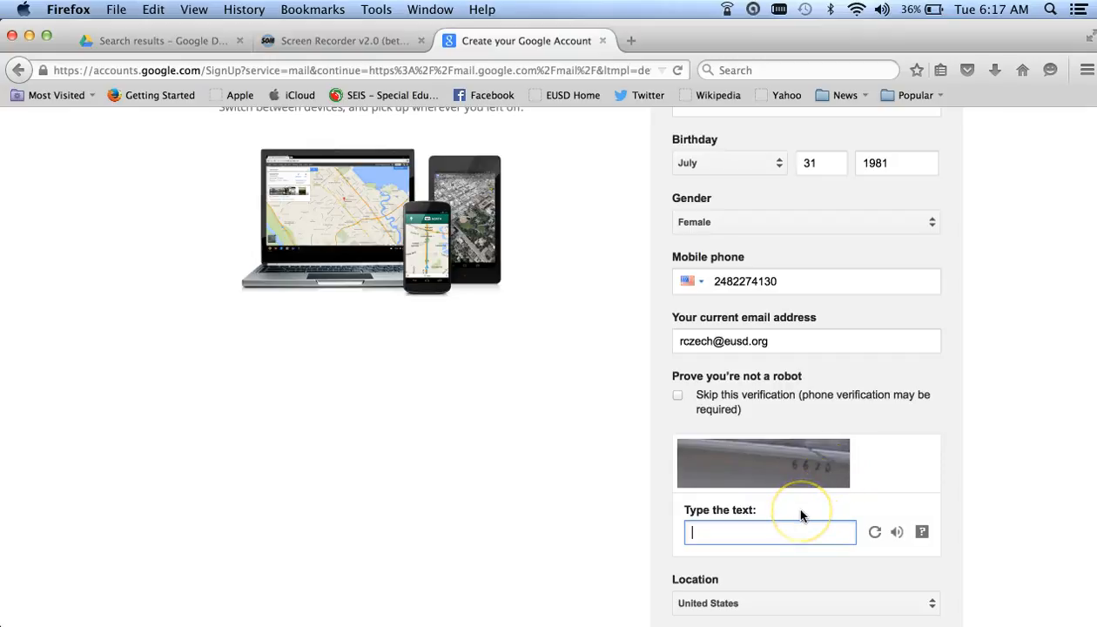
{"action": "type", "text": "6620"}
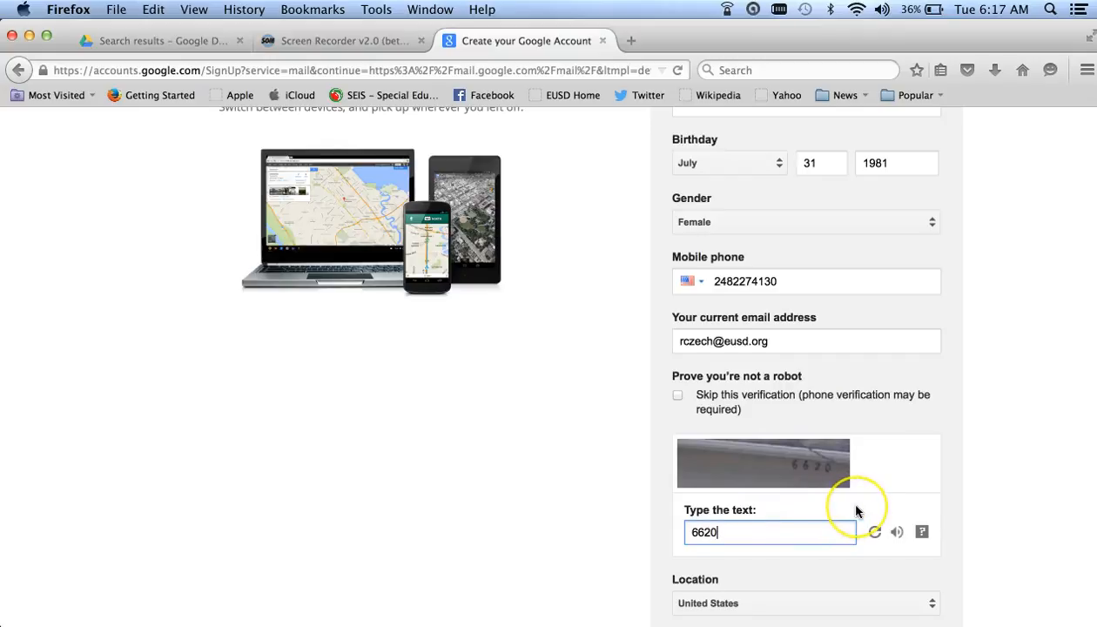
{"action": "scroll", "coordinate": [857, 509], "scroll_direction": "down", "scroll_amount": 3}
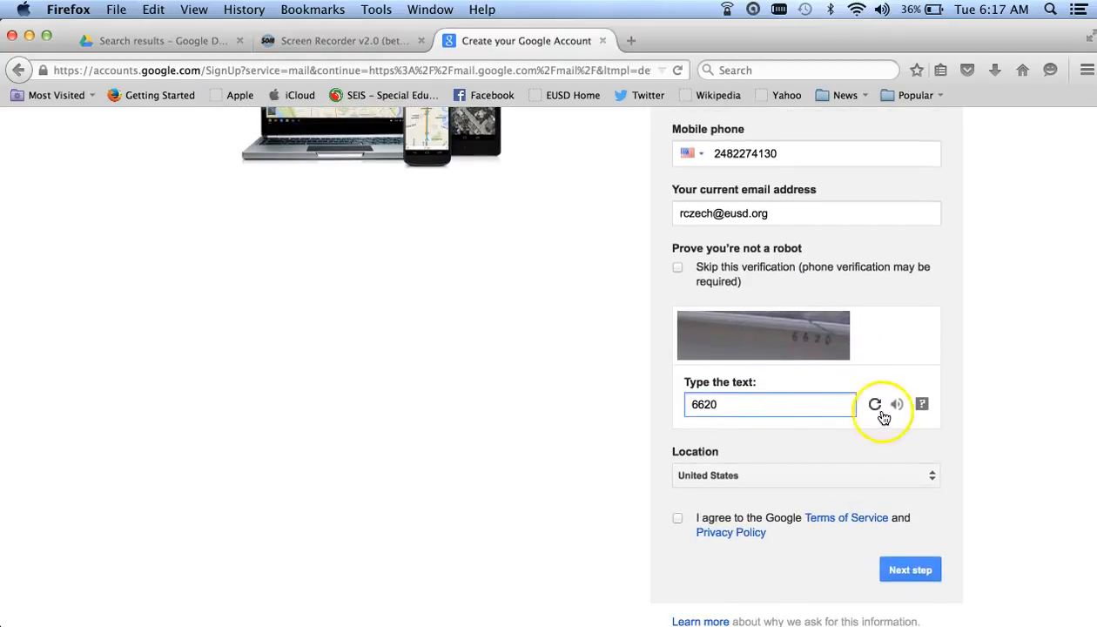
{"action": "left_click", "coordinate": [679, 522]}
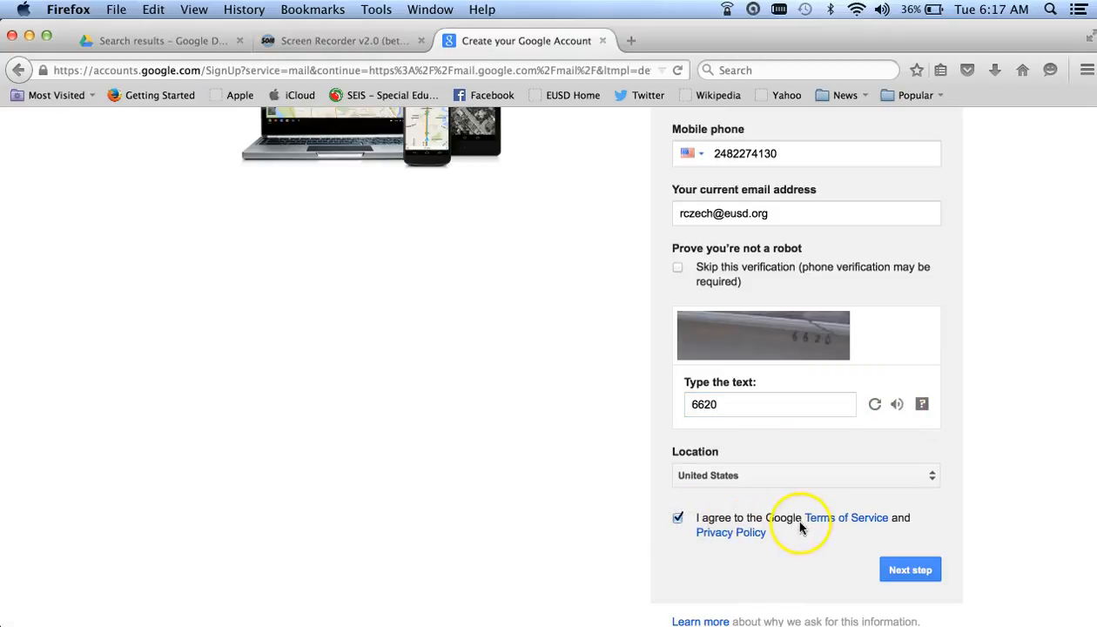
{"action": "left_click", "coordinate": [832, 522]}
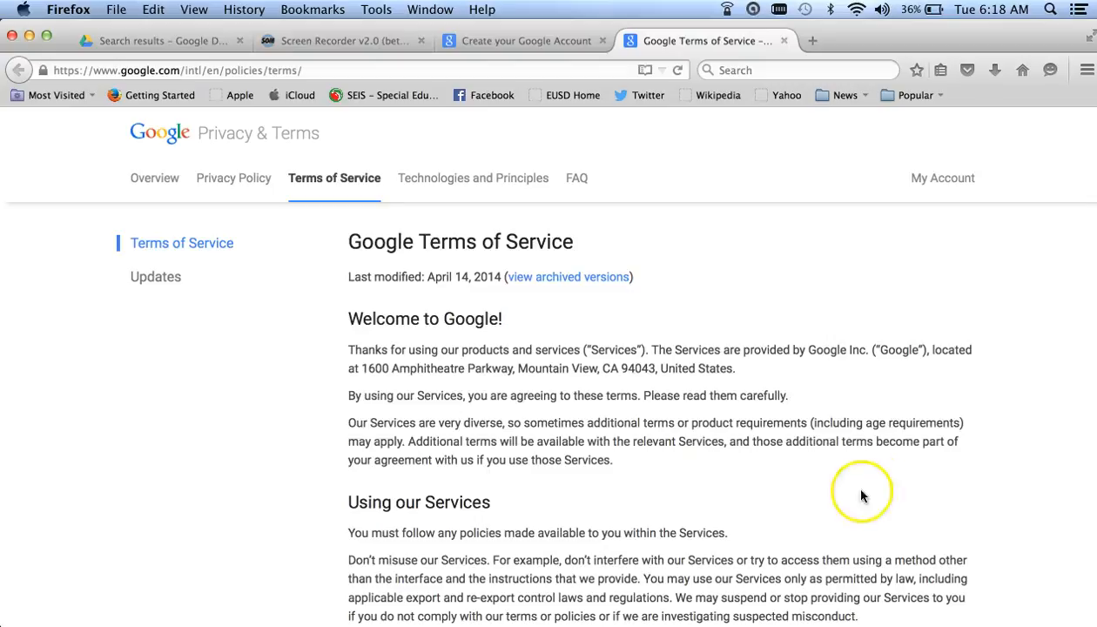
{"action": "scroll", "coordinate": [783, 477], "scroll_direction": "down", "scroll_amount": 5}
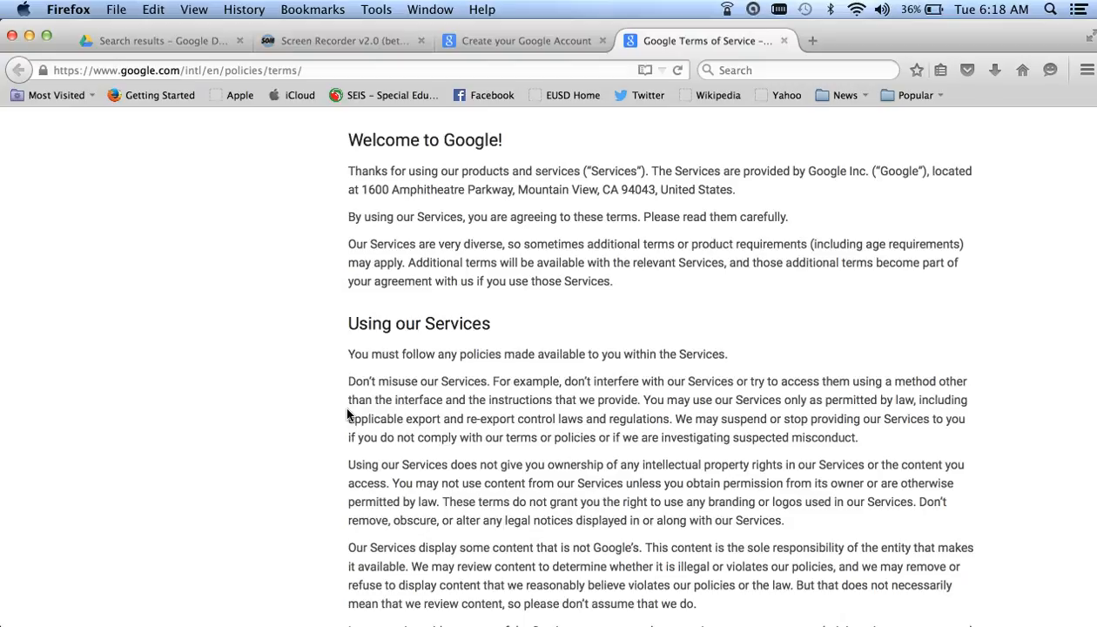
{"action": "scroll", "coordinate": [319, 544], "scroll_direction": "down", "scroll_amount": 2}
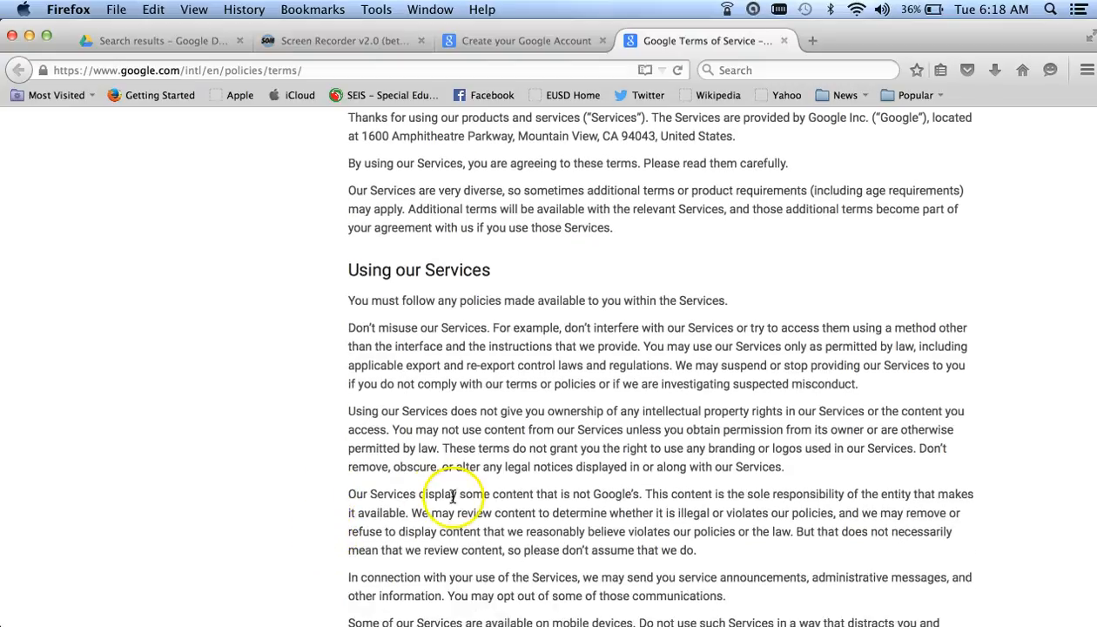
{"action": "scroll", "coordinate": [315, 544], "scroll_direction": "down", "scroll_amount": 5}
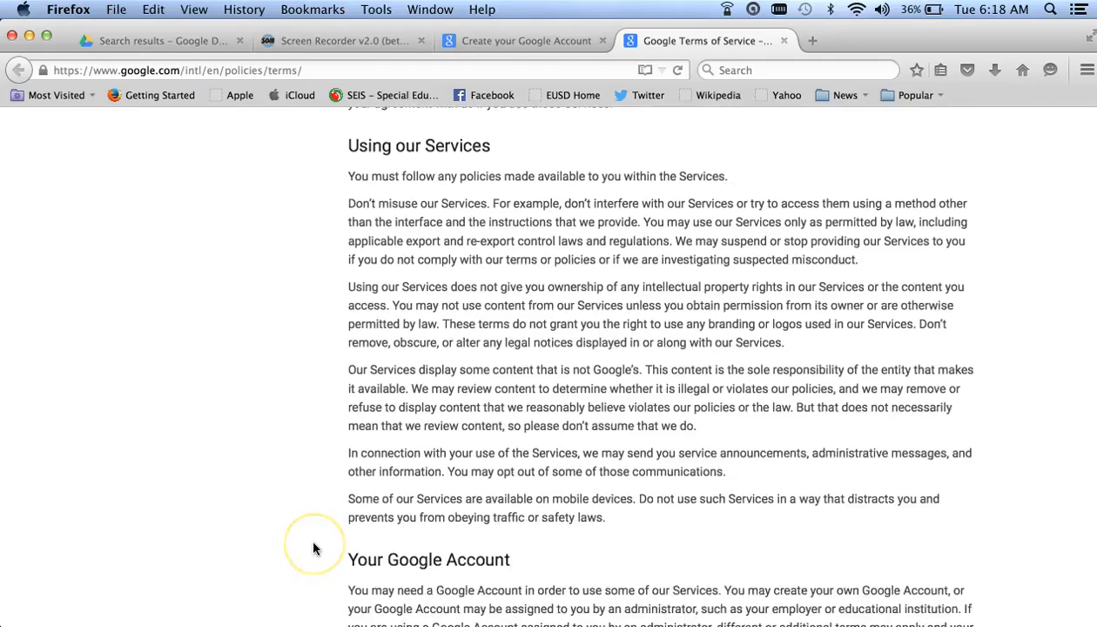
{"action": "scroll", "coordinate": [316, 559], "scroll_direction": "down", "scroll_amount": 2}
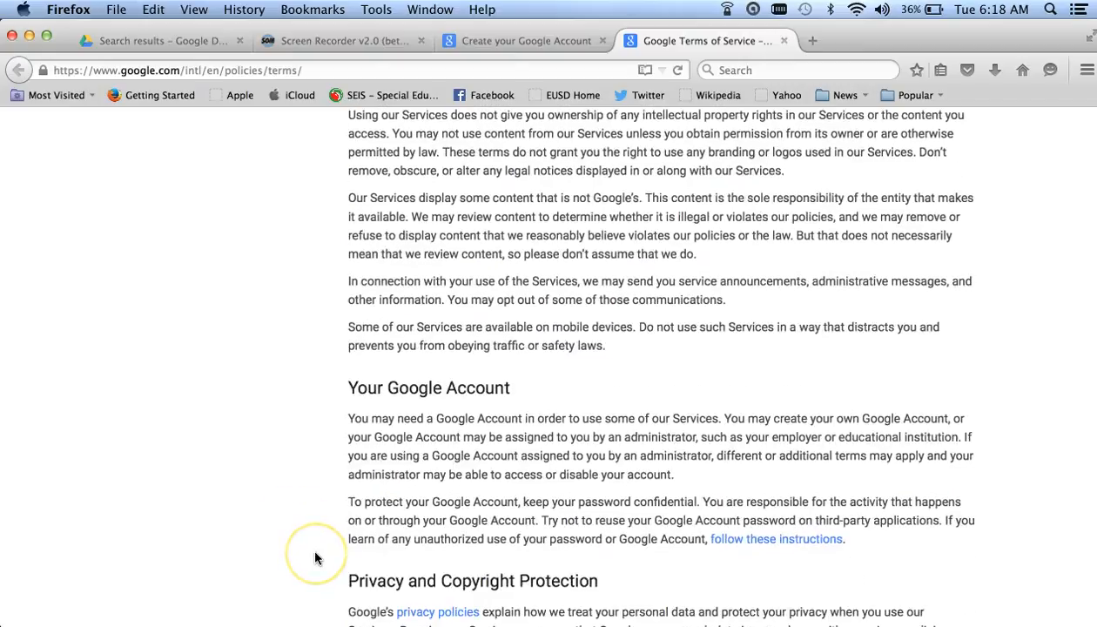
{"action": "scroll", "coordinate": [315, 558], "scroll_direction": "down", "scroll_amount": 7}
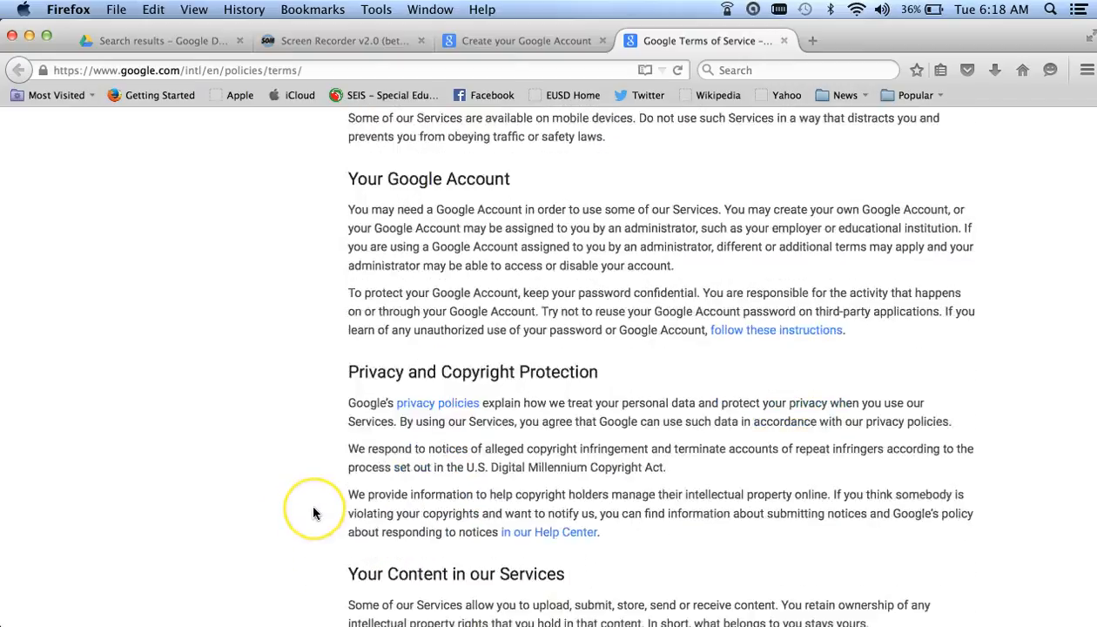
{"action": "scroll", "coordinate": [365, 509], "scroll_direction": "down", "scroll_amount": 5}
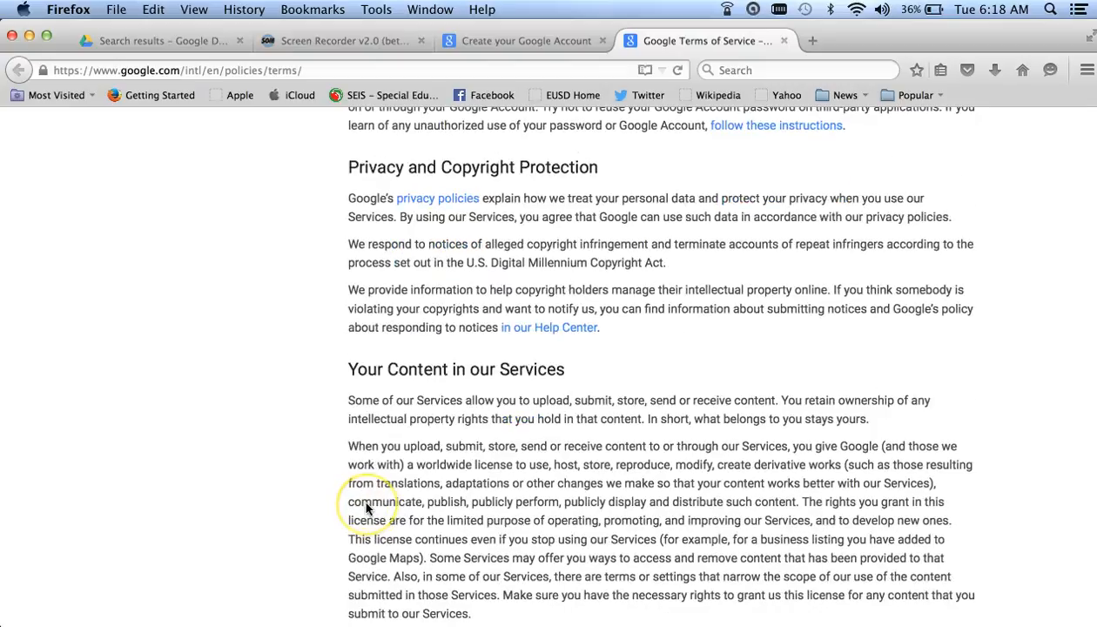
{"action": "scroll", "coordinate": [366, 508], "scroll_direction": "down", "scroll_amount": 2}
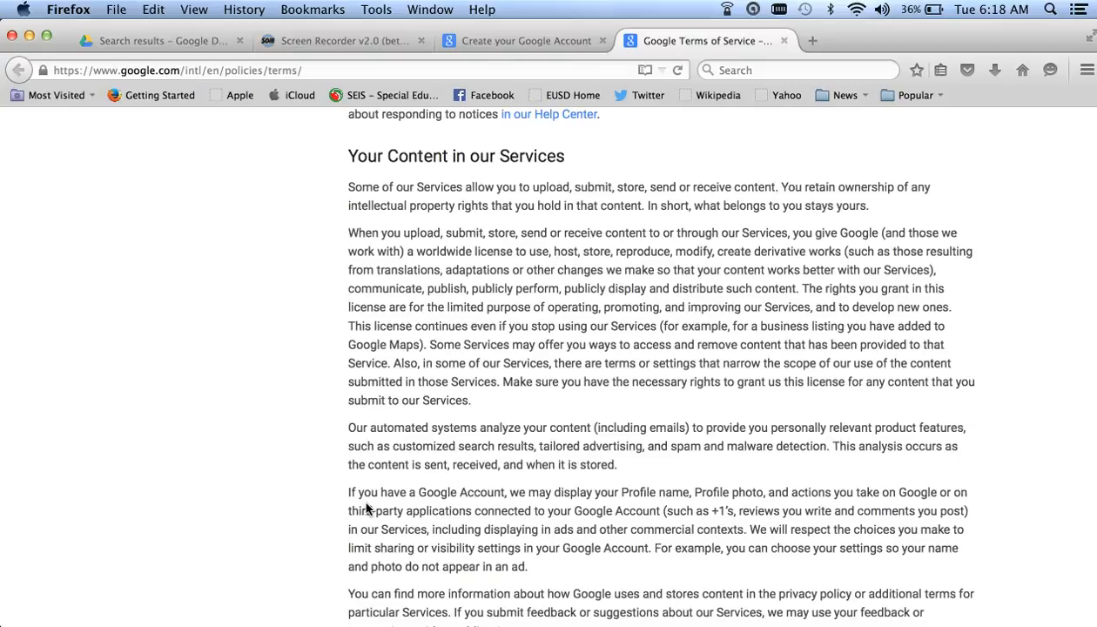
{"action": "scroll", "coordinate": [383, 540], "scroll_direction": "down", "scroll_amount": 6}
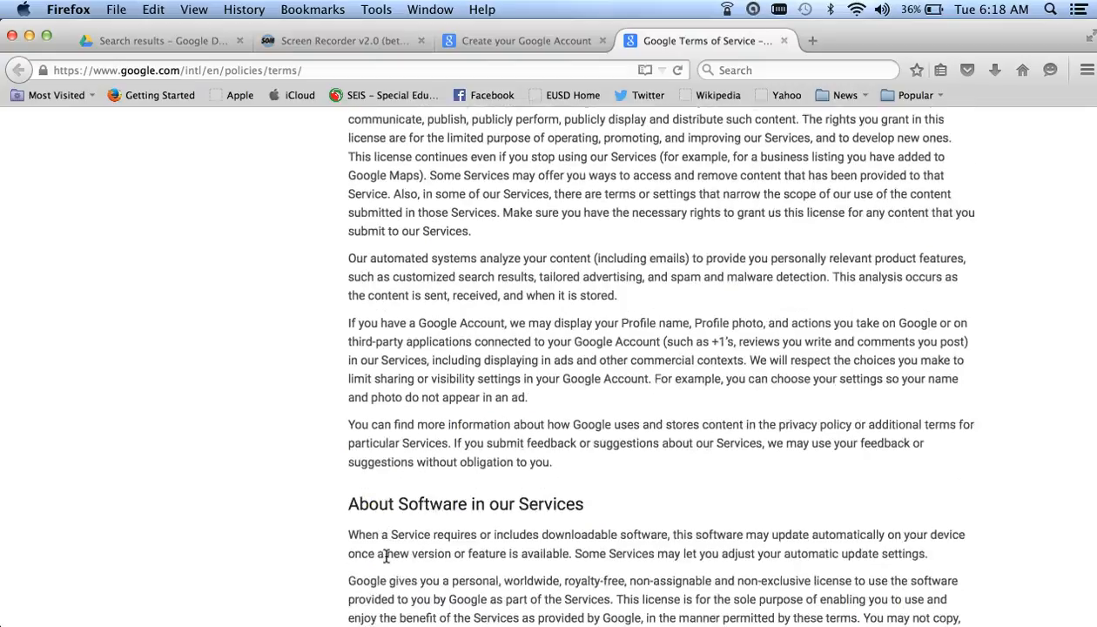
{"action": "scroll", "coordinate": [386, 557], "scroll_direction": "down", "scroll_amount": 6}
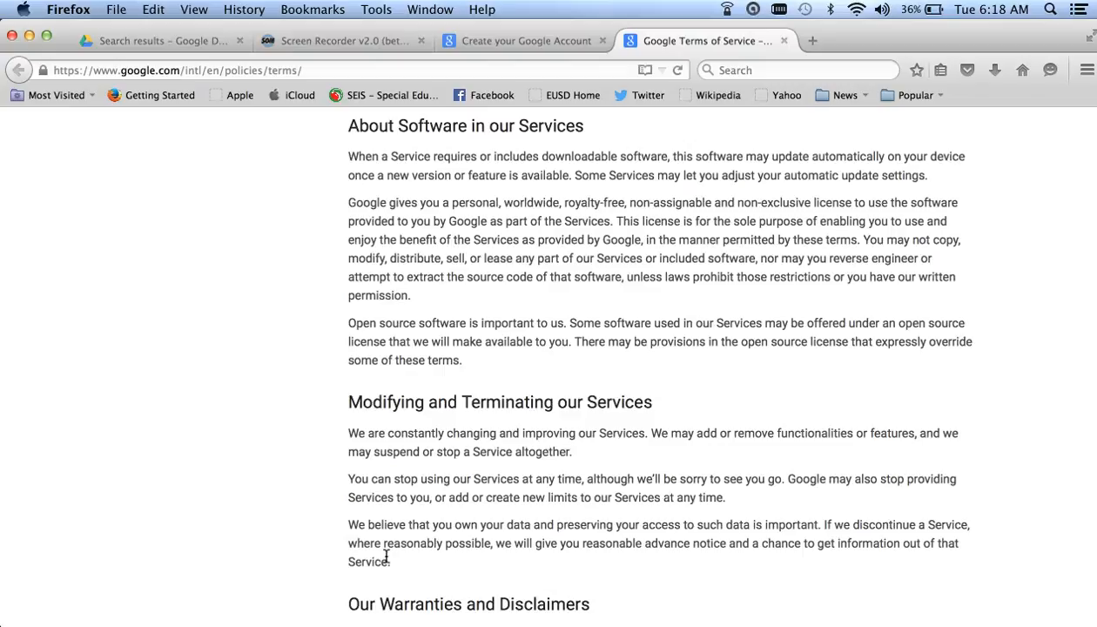
{"action": "scroll", "coordinate": [385, 558], "scroll_direction": "down", "scroll_amount": 8}
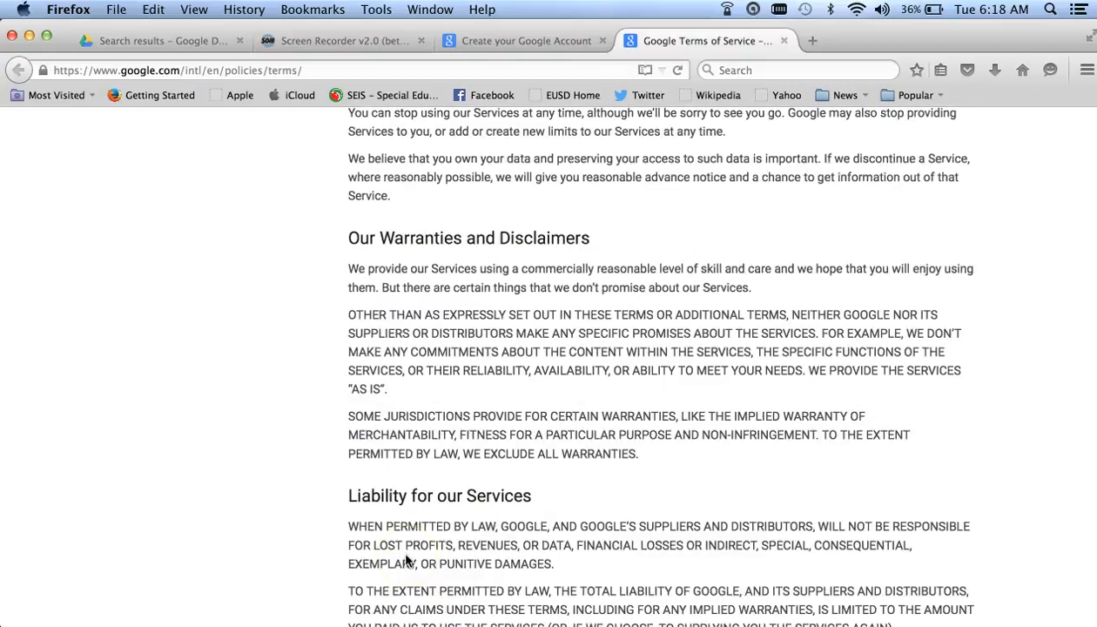
{"action": "scroll", "coordinate": [406, 560], "scroll_direction": "down", "scroll_amount": 5}
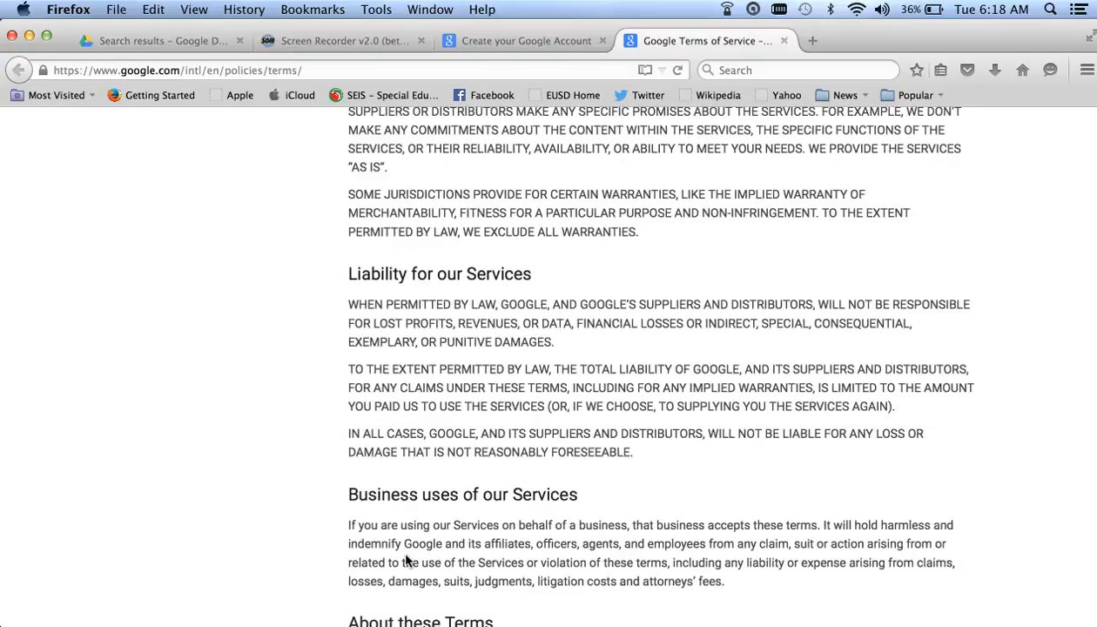
{"action": "scroll", "coordinate": [406, 560], "scroll_direction": "down", "scroll_amount": 14}
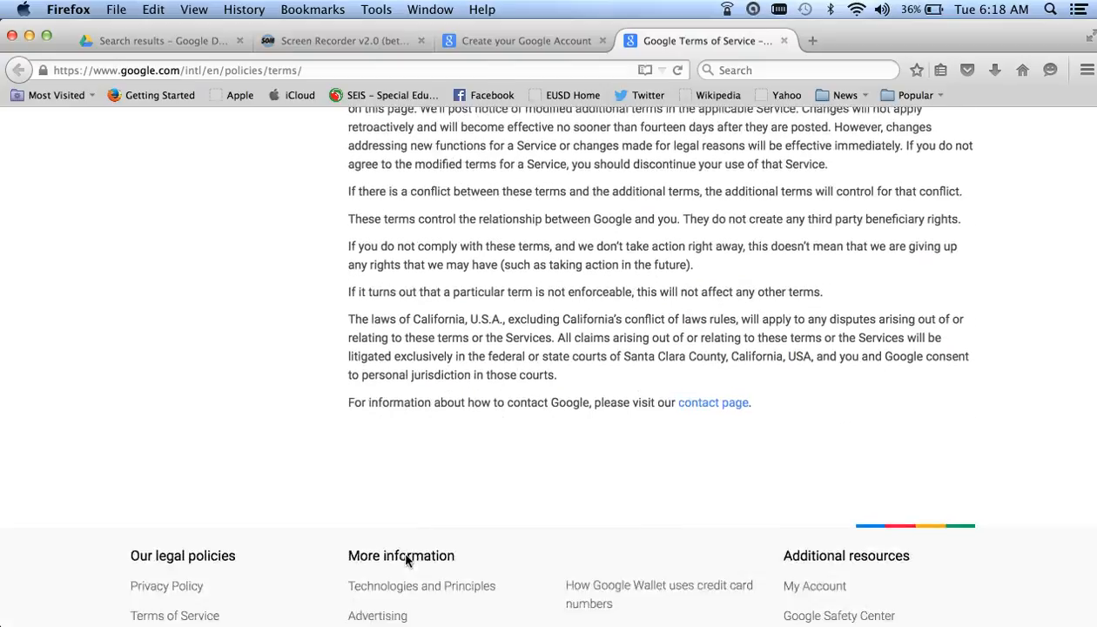
{"action": "scroll", "coordinate": [406, 560], "scroll_direction": "up", "scroll_amount": 20}
{"action": "left_click", "coordinate": [255, 300]}
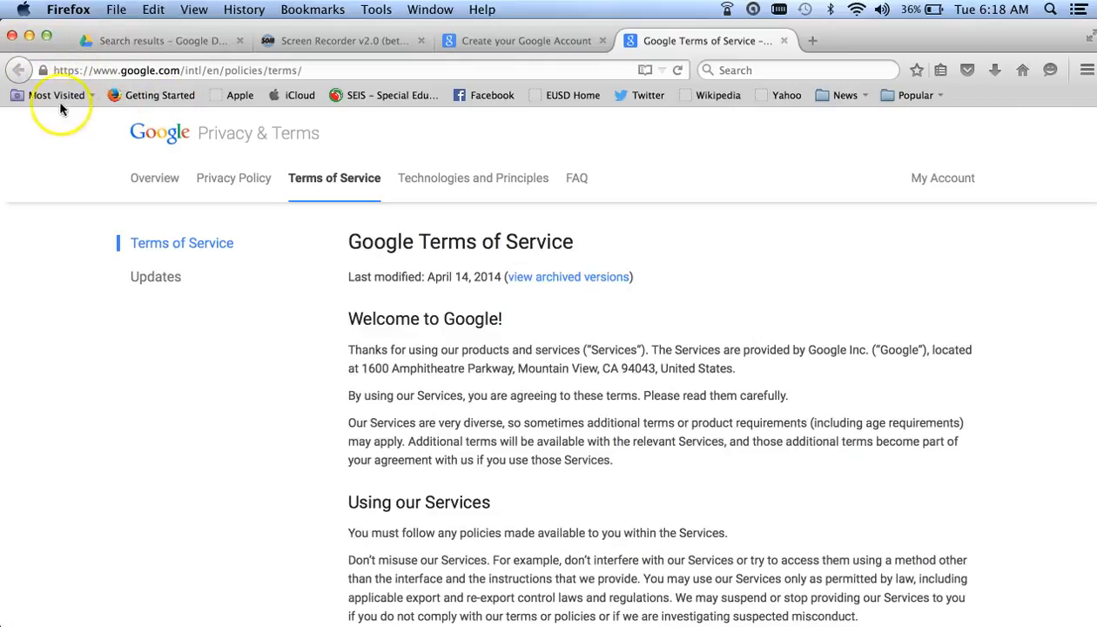
Close the terms, submit the sign-up form, and dismiss the save-password prompt.
{"action": "left_click", "coordinate": [784, 41]}
{"action": "left_click", "coordinate": [911, 572]}
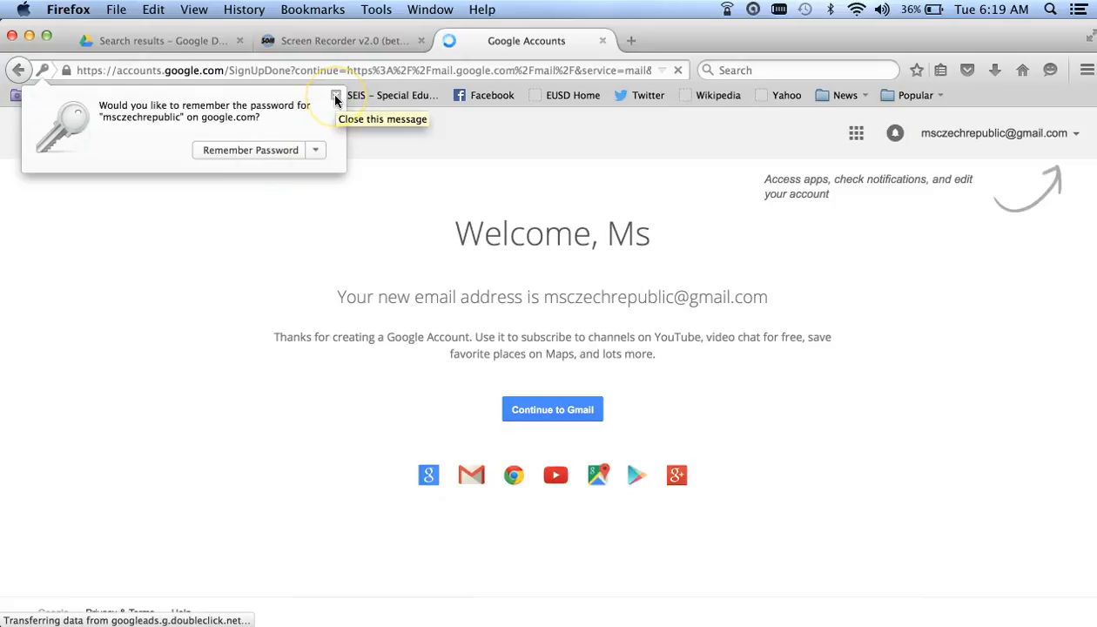
{"action": "left_click", "coordinate": [277, 151]}
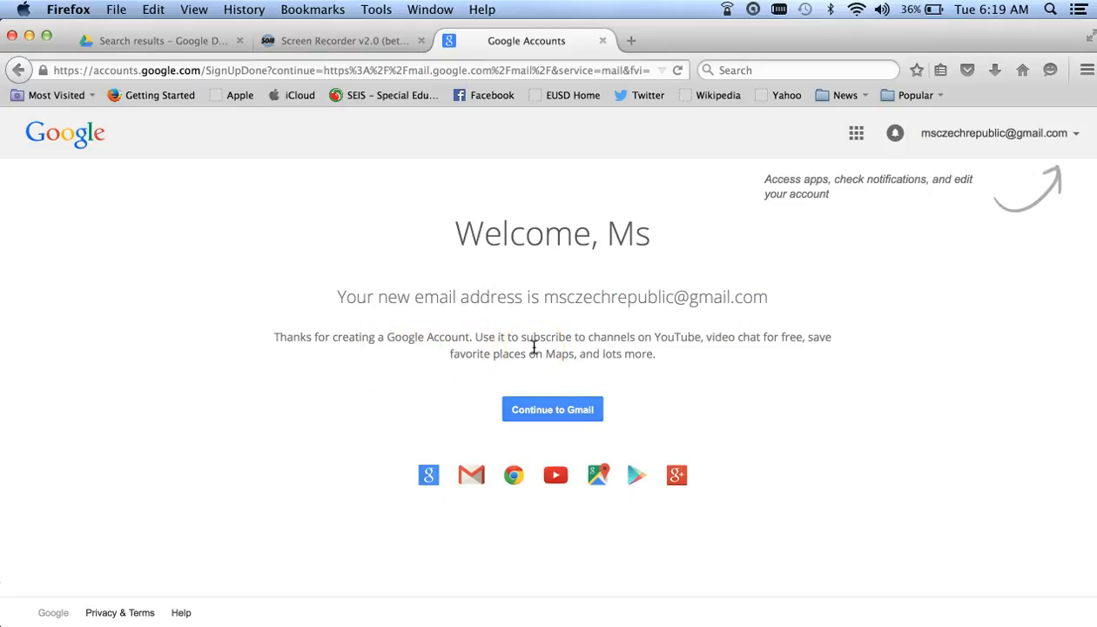
Continue from the welcome page into the new Gmail inbox.
{"action": "left_click", "coordinate": [554, 417]}
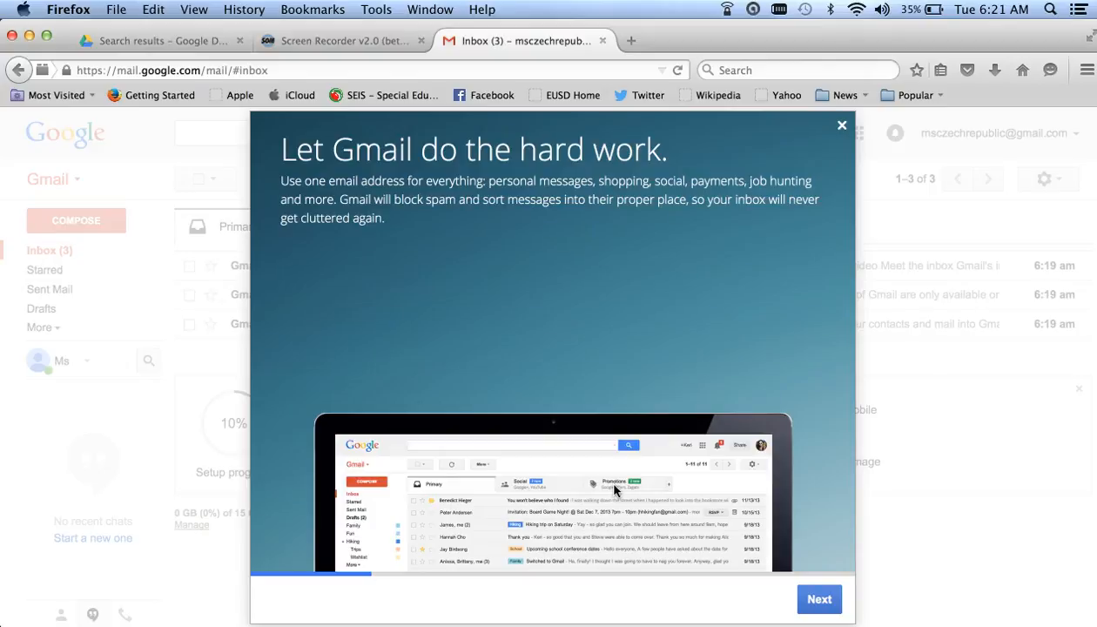
Advance the welcome tour to the 'Experience Gmail on any device' slide.
{"action": "left_click", "coordinate": [820, 600]}
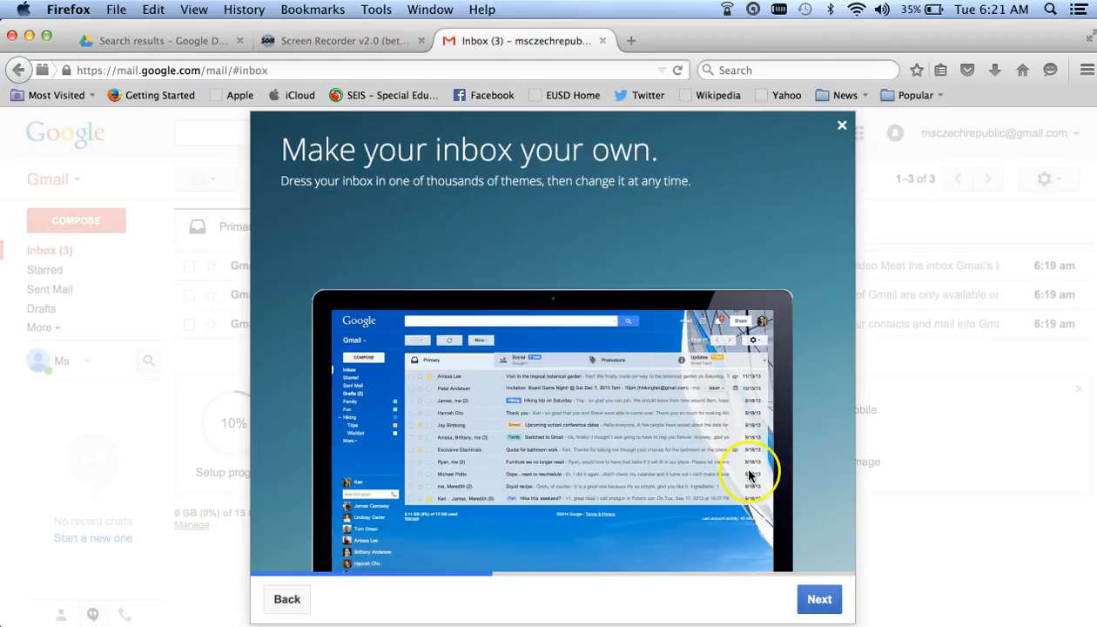
{"action": "left_click", "coordinate": [818, 599]}
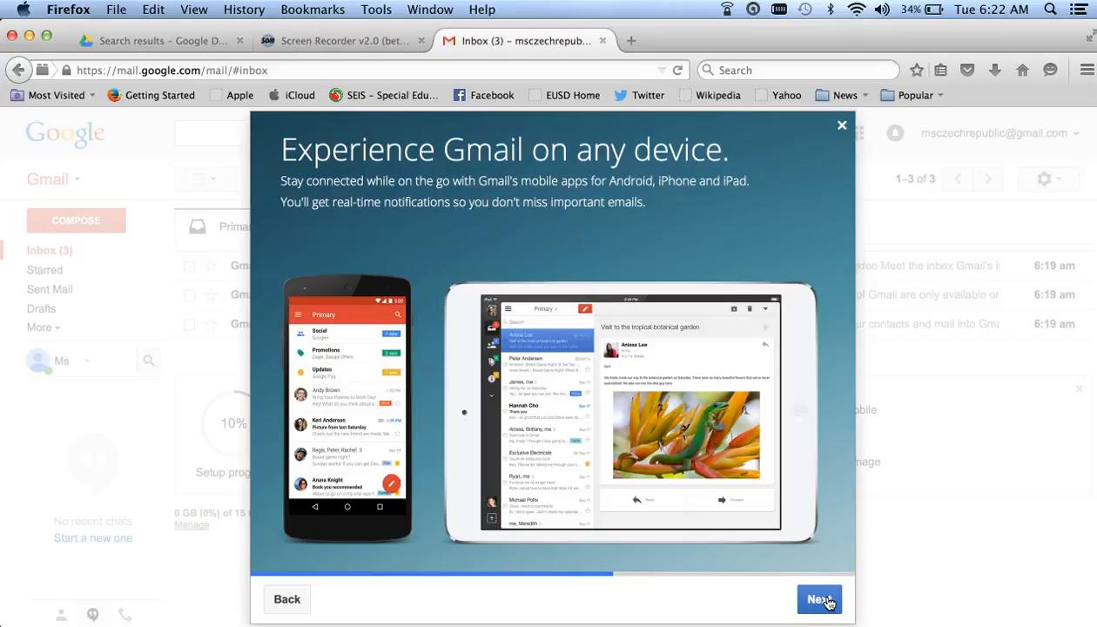
Advance the tour to the 'Email is just the beginning' slide.
{"action": "left_click", "coordinate": [825, 600]}
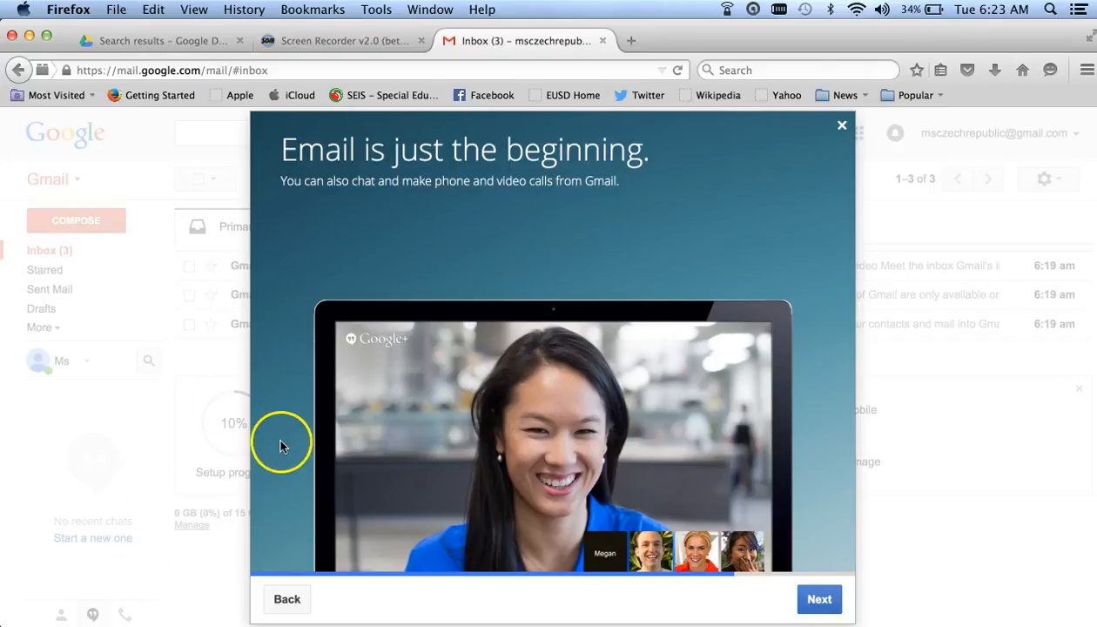
Finish the welcome tour with Go to Gmail to reach the inbox.
{"action": "left_click", "coordinate": [819, 601]}
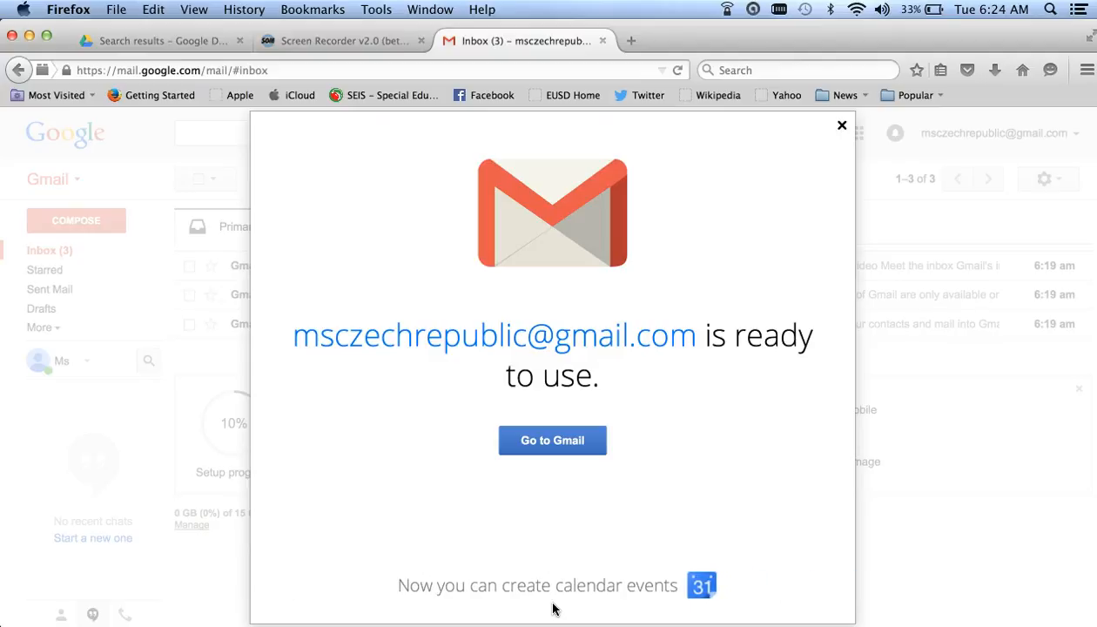
{"action": "left_click", "coordinate": [558, 443]}
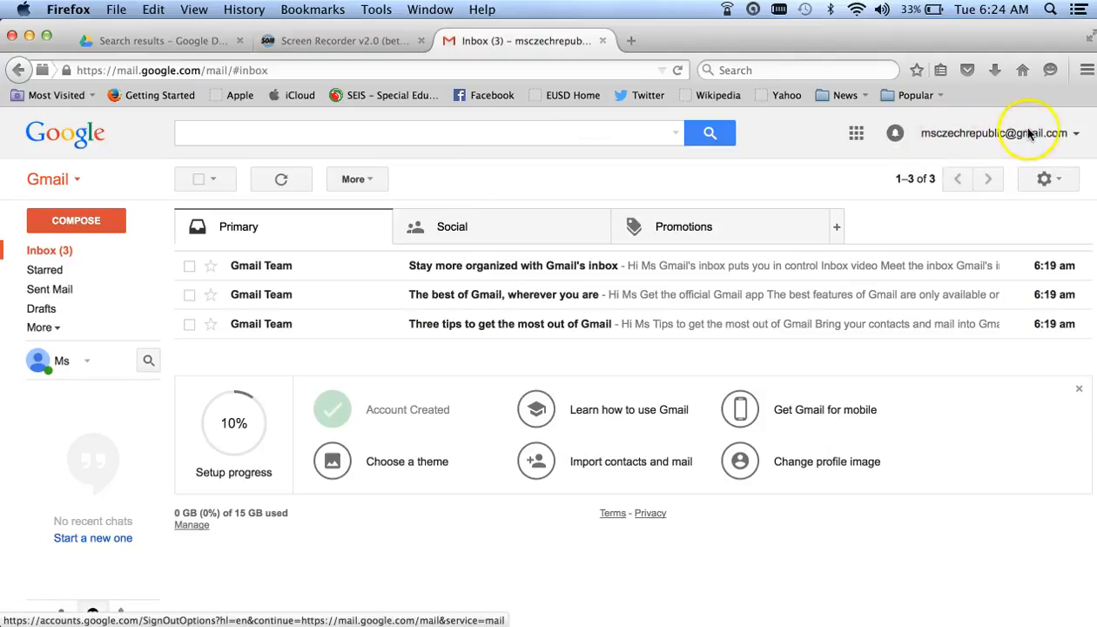
{"action": "left_click", "coordinate": [1076, 135]}
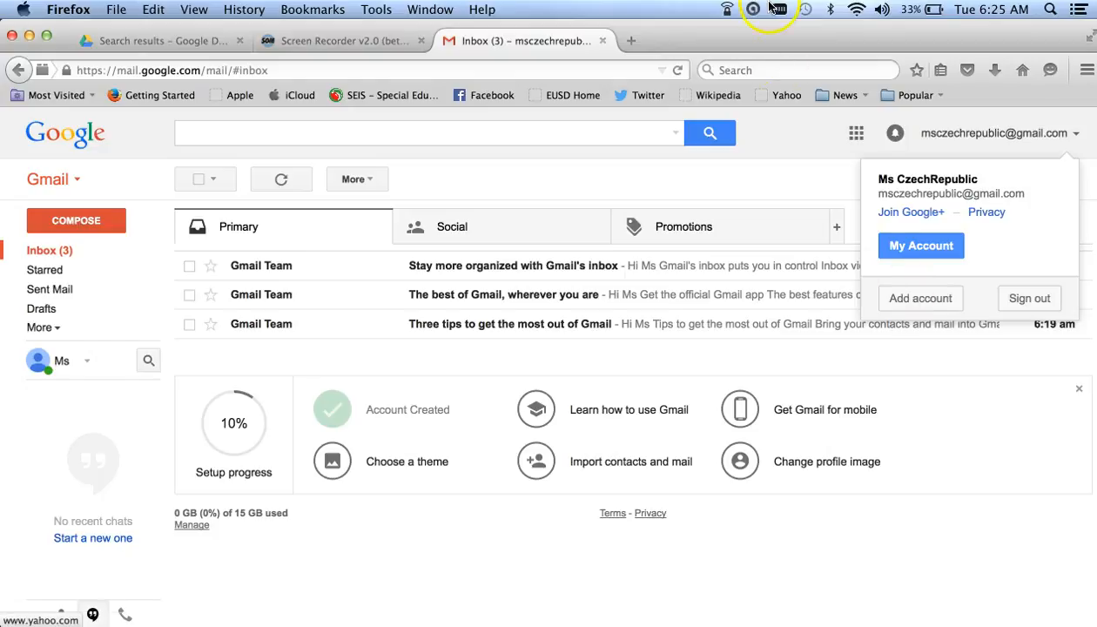
{"action": "left_click", "coordinate": [672, 177]}
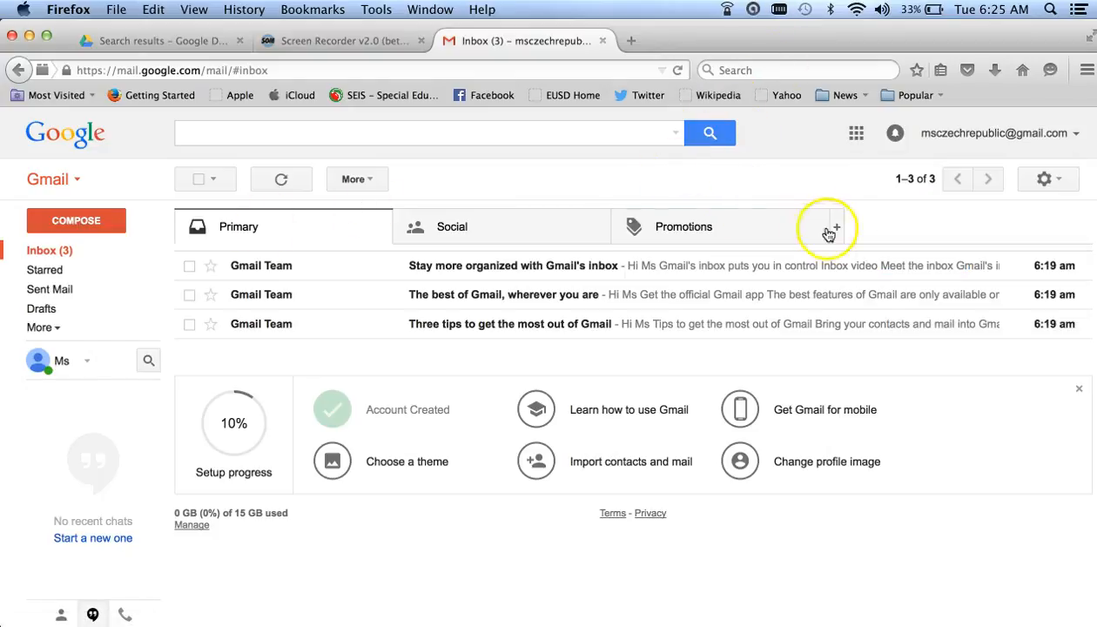
Try Cozy and Compact density, return to Comfortable, then open full Gmail settings.
{"action": "left_click", "coordinate": [1048, 185]}
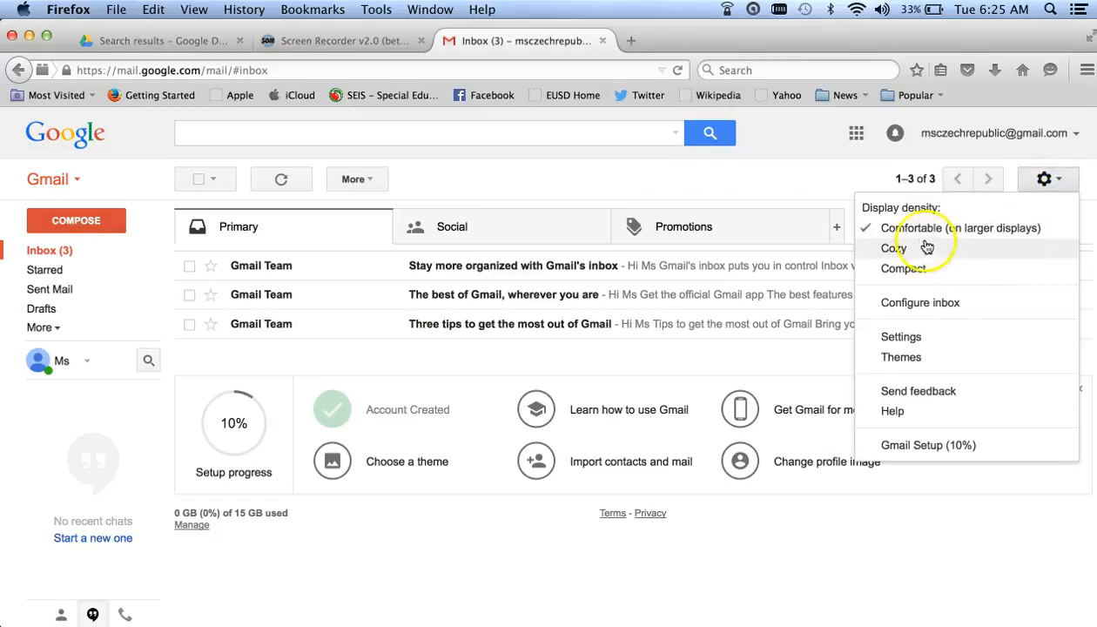
{"action": "left_click", "coordinate": [897, 247]}
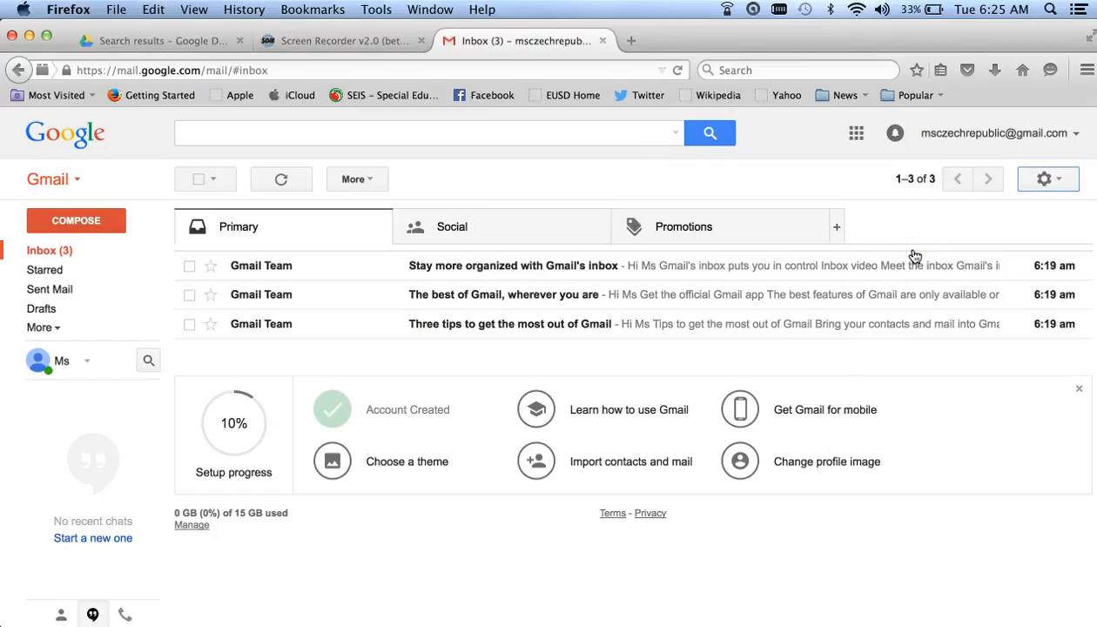
{"action": "left_click", "coordinate": [1066, 182]}
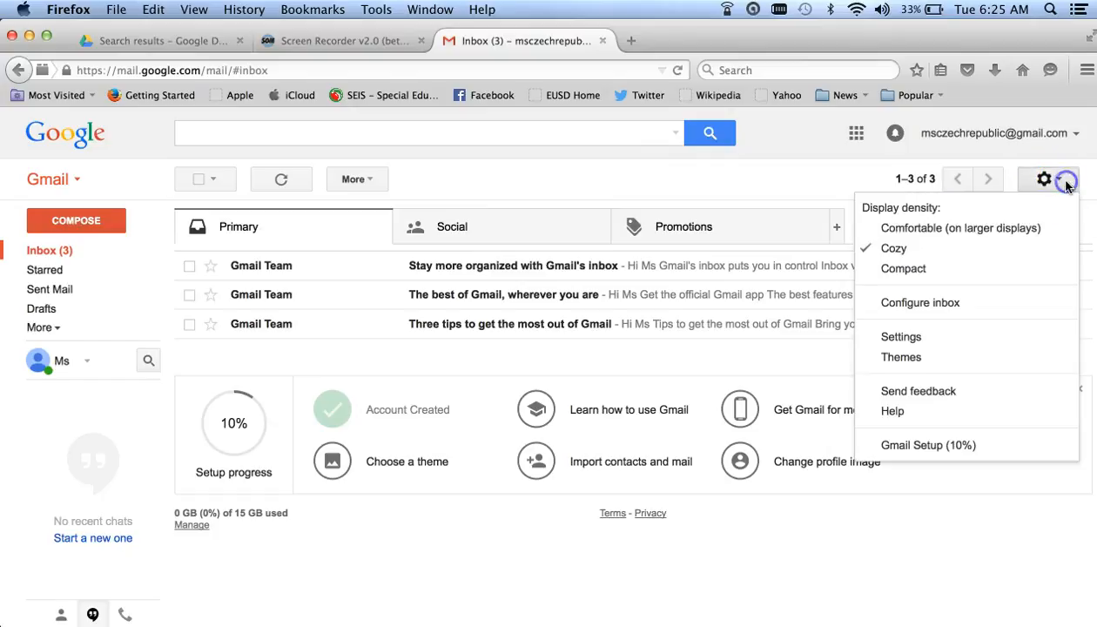
{"action": "left_click", "coordinate": [946, 268]}
{"action": "left_click", "coordinate": [1050, 178]}
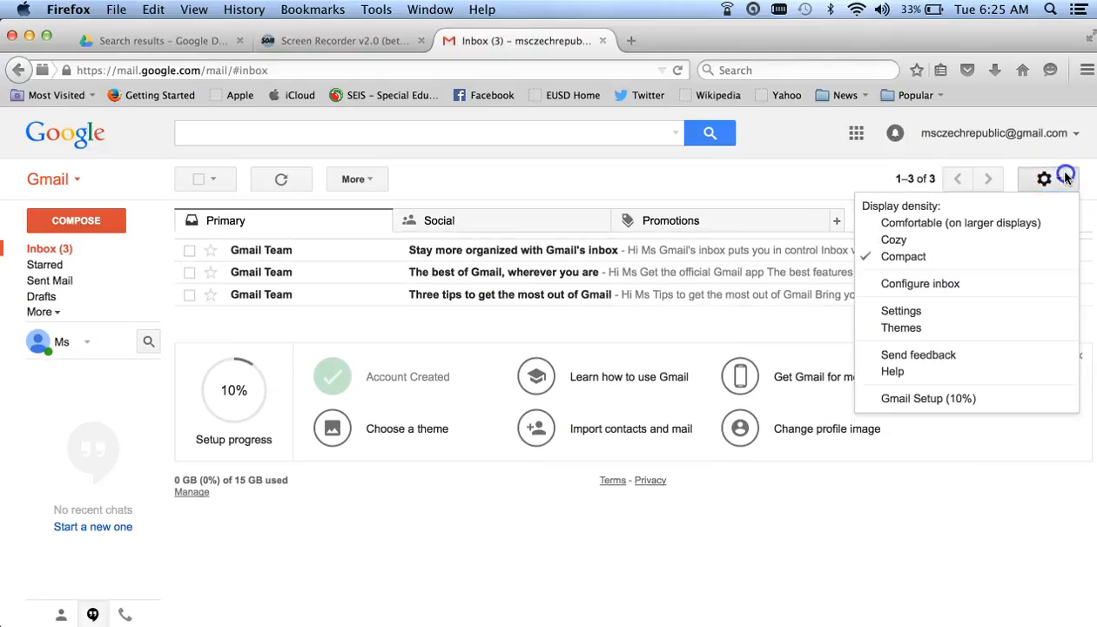
{"action": "left_click", "coordinate": [998, 228]}
{"action": "left_click", "coordinate": [1050, 179]}
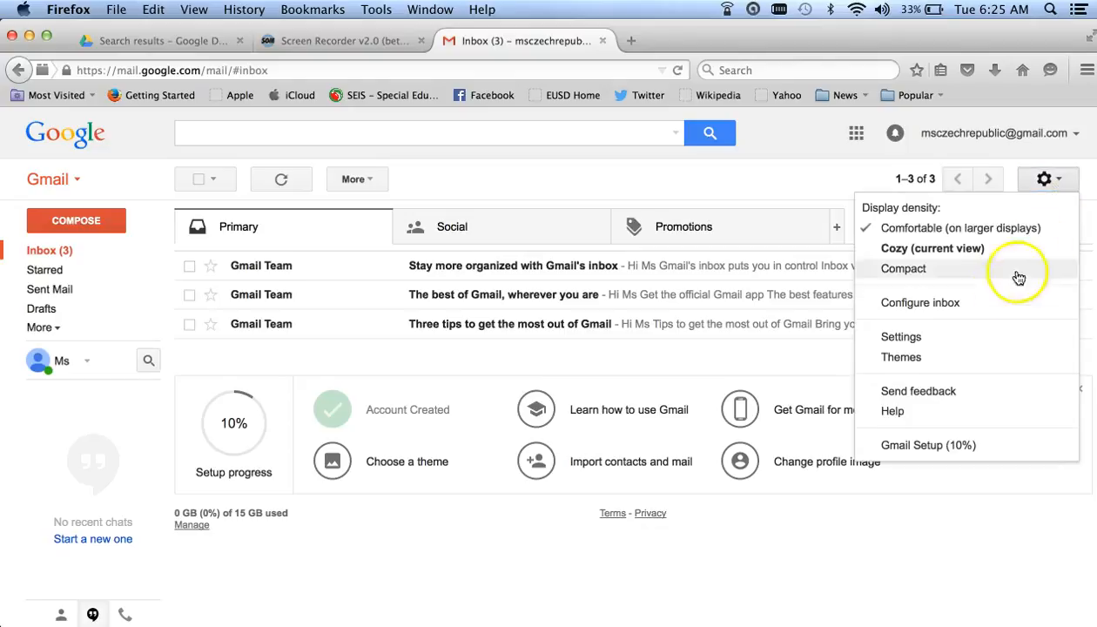
{"action": "left_click", "coordinate": [971, 341]}
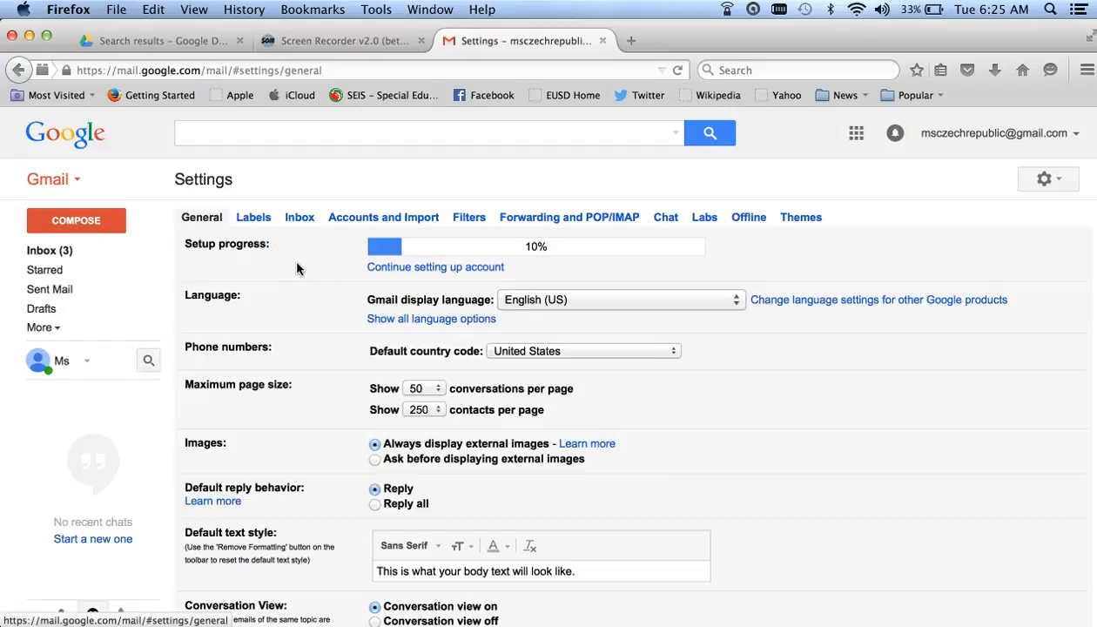
{"action": "left_click", "coordinate": [539, 301]}
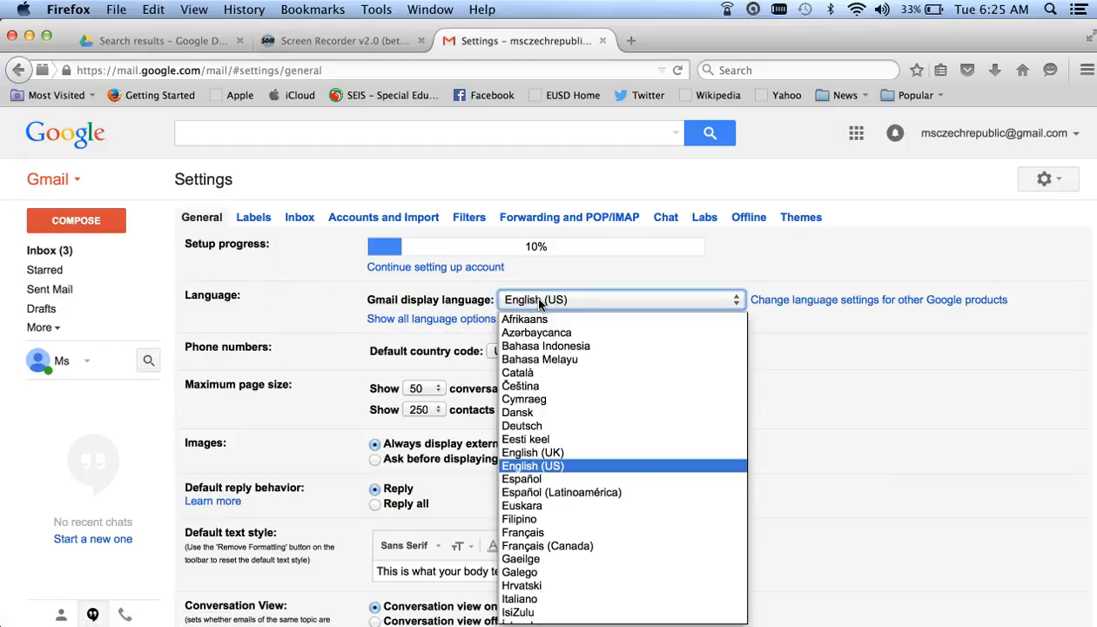
{"action": "left_click", "coordinate": [540, 467]}
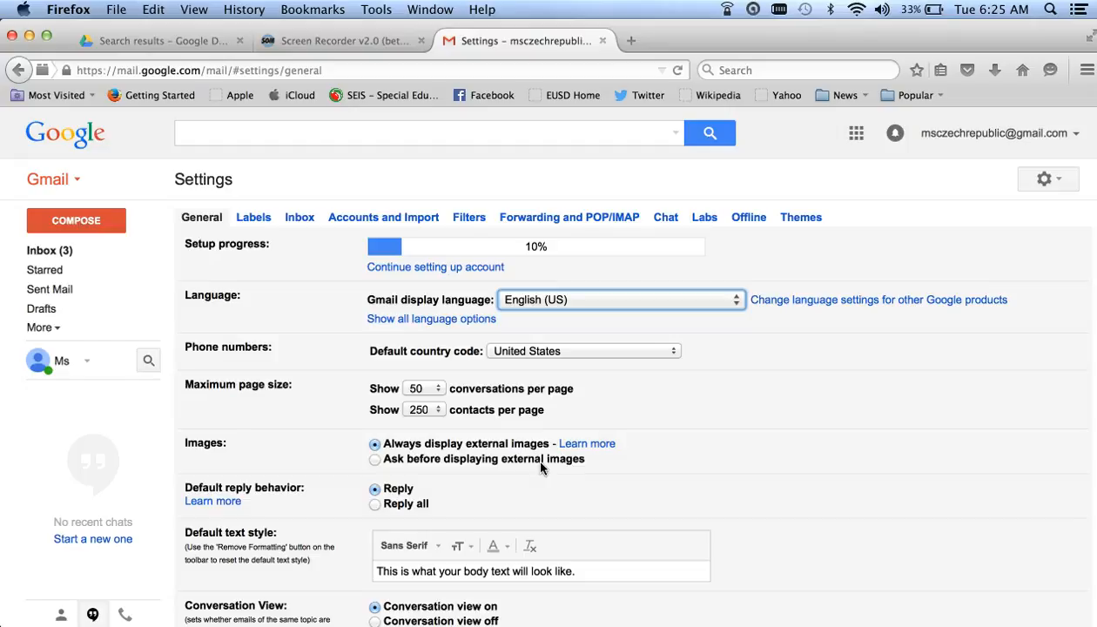
{"action": "left_click", "coordinate": [609, 299]}
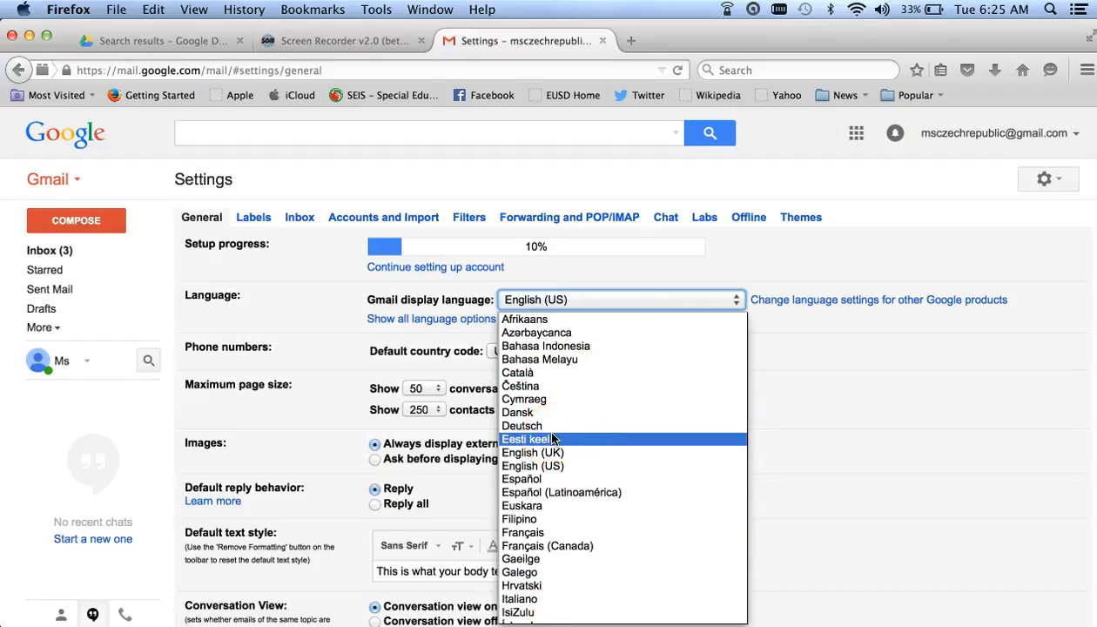
{"action": "left_click", "coordinate": [552, 466]}
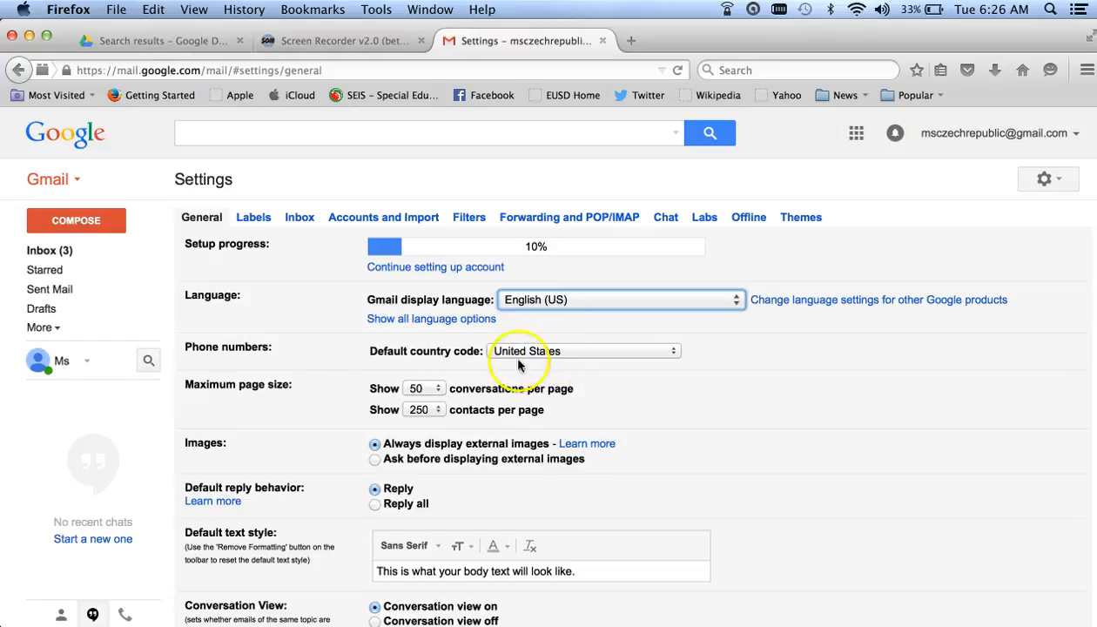
Change Maximum page size from 50 to 25 conversations per page.
{"action": "scroll", "coordinate": [289, 427], "scroll_direction": "down", "scroll_amount": 2}
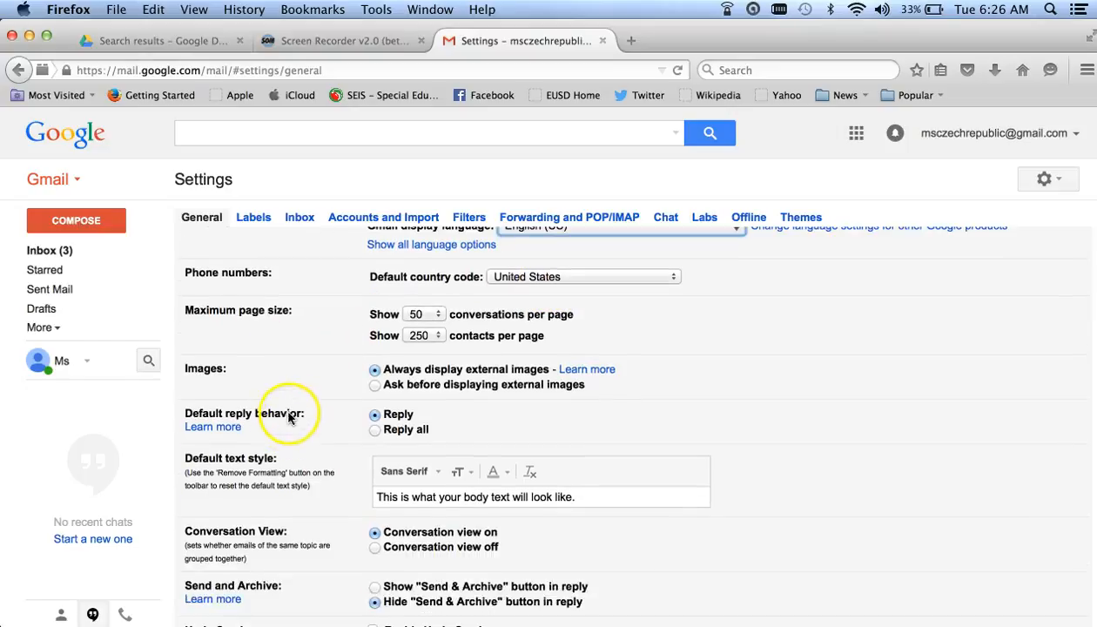
{"action": "left_click", "coordinate": [430, 313]}
{"action": "left_click", "coordinate": [427, 373]}
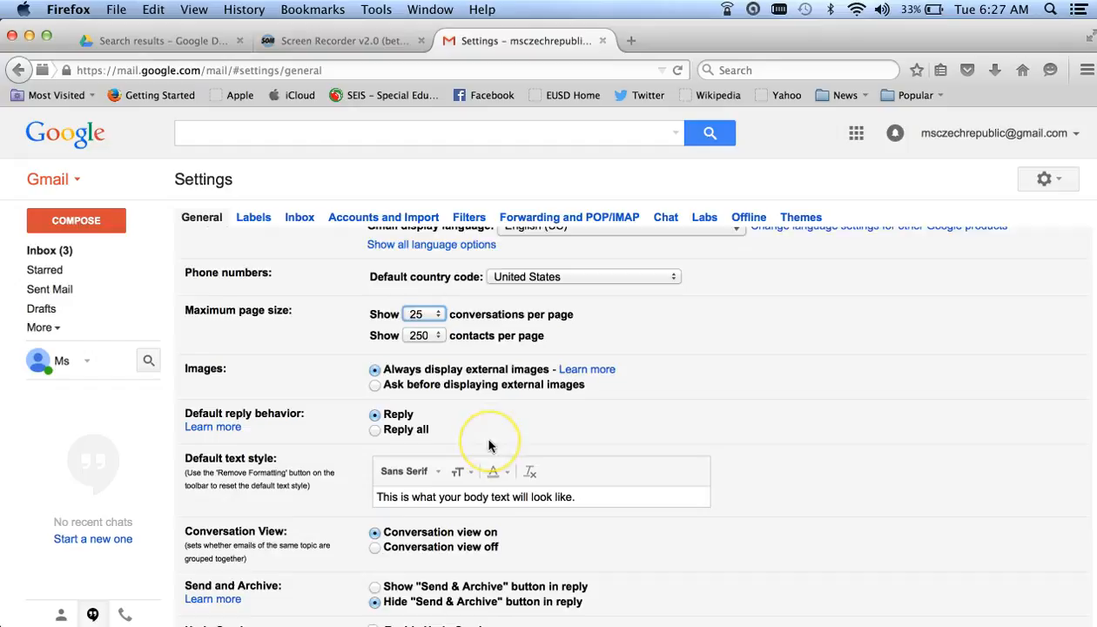
{"action": "scroll", "coordinate": [487, 470], "scroll_direction": "down", "scroll_amount": 1}
{"action": "scroll", "coordinate": [492, 445], "scroll_direction": "down", "scroll_amount": 2}
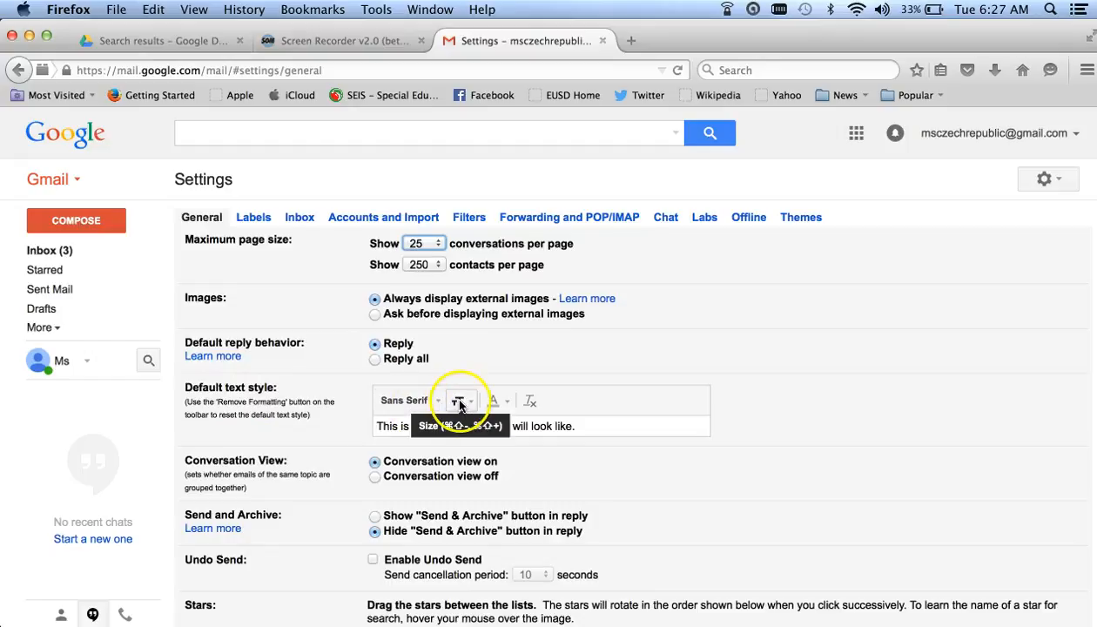
Set the default text to Trebuchet MS at Large, trying yellow before settling on black.
{"action": "left_click", "coordinate": [414, 401]}
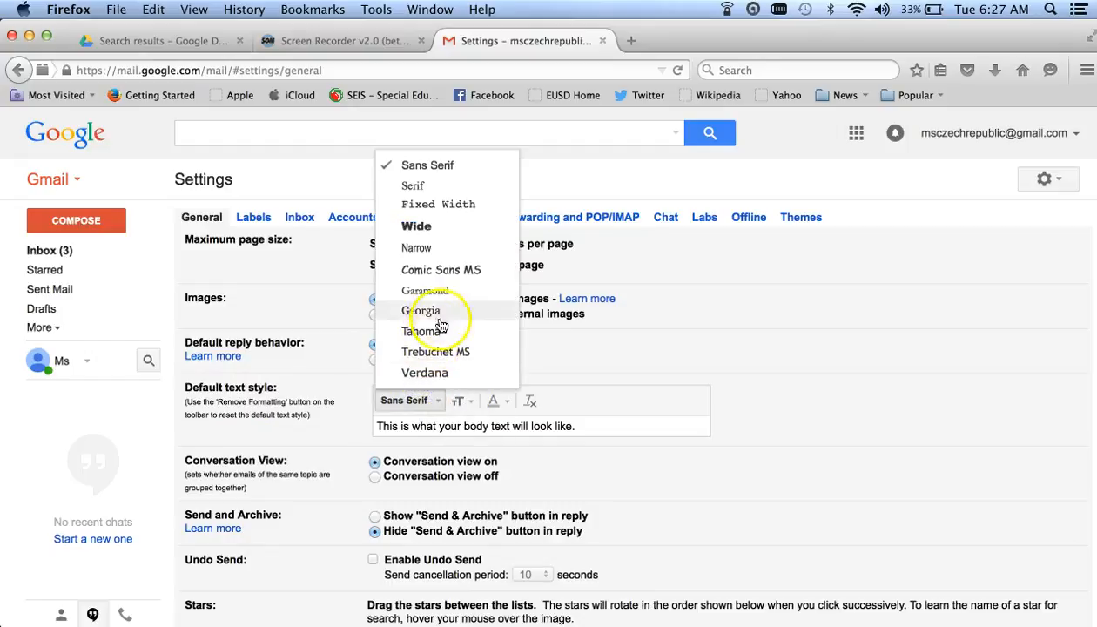
{"action": "left_click", "coordinate": [436, 352]}
{"action": "left_click", "coordinate": [459, 402]}
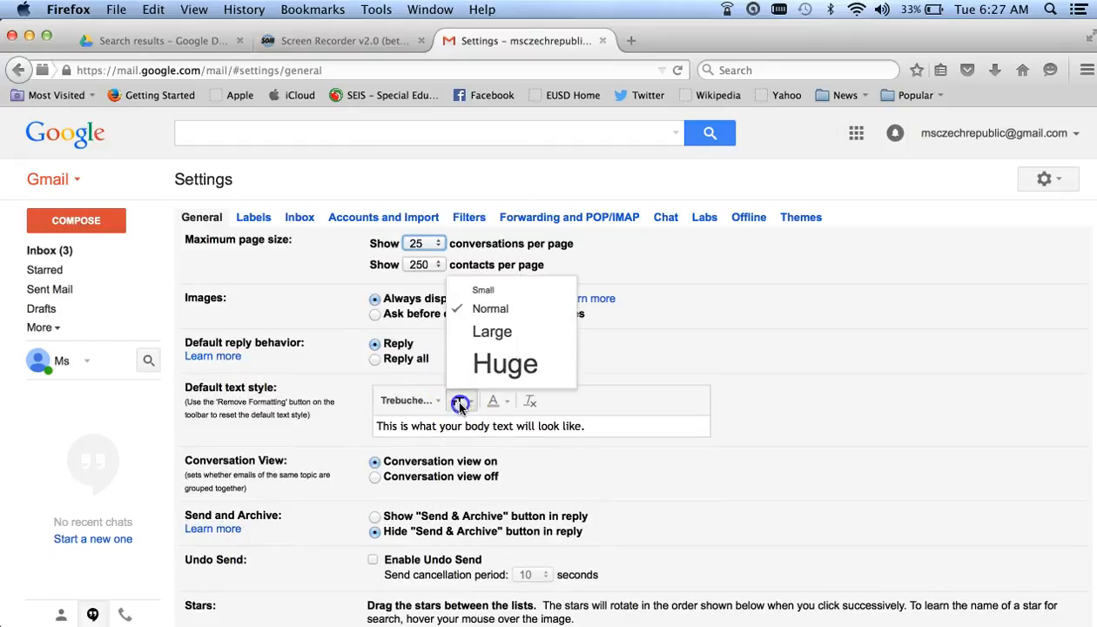
{"action": "left_click", "coordinate": [493, 339]}
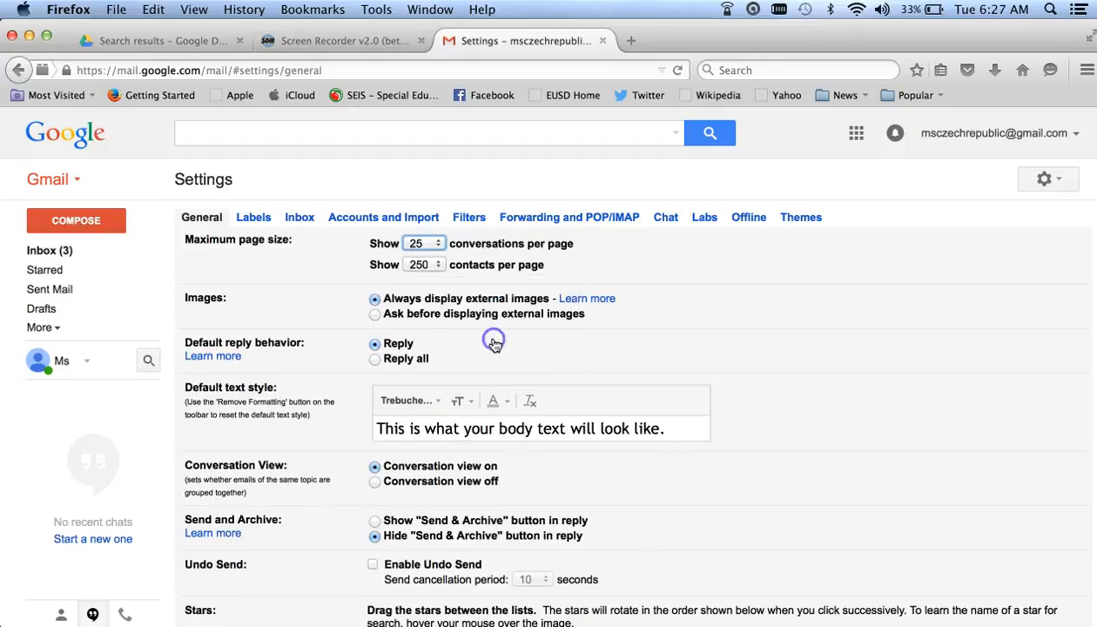
{"action": "left_click", "coordinate": [496, 400]}
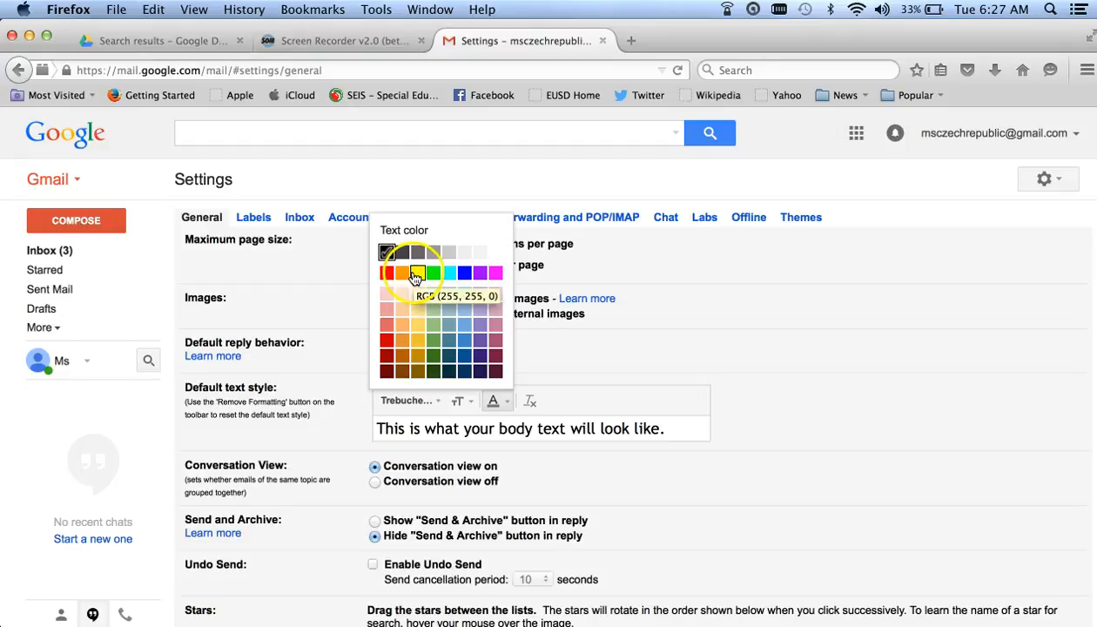
{"action": "left_click", "coordinate": [416, 274]}
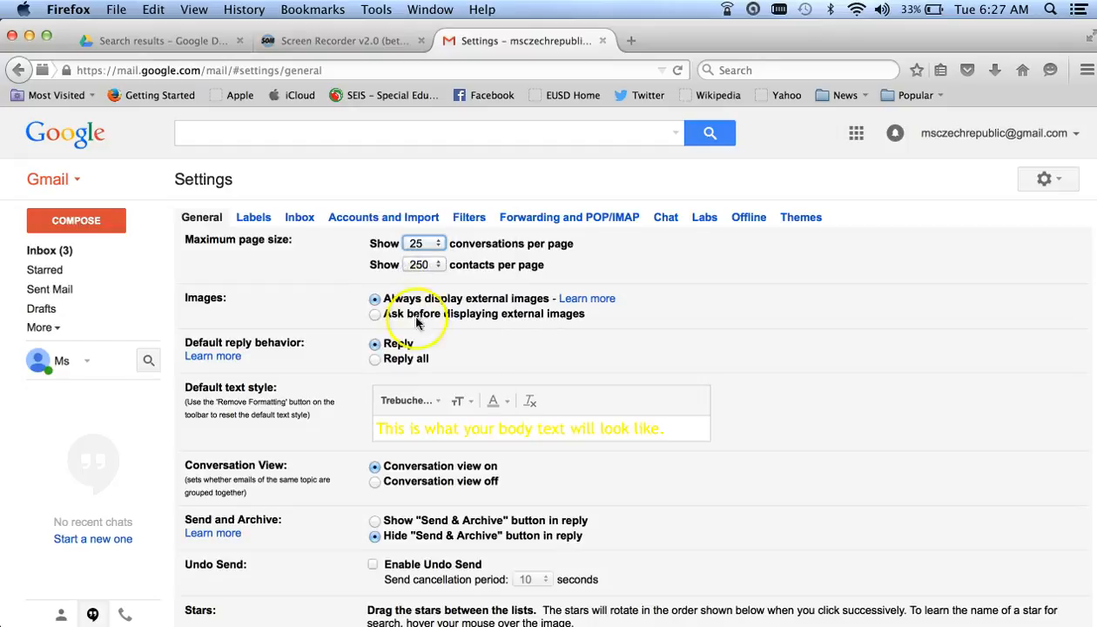
{"action": "left_click", "coordinate": [501, 401]}
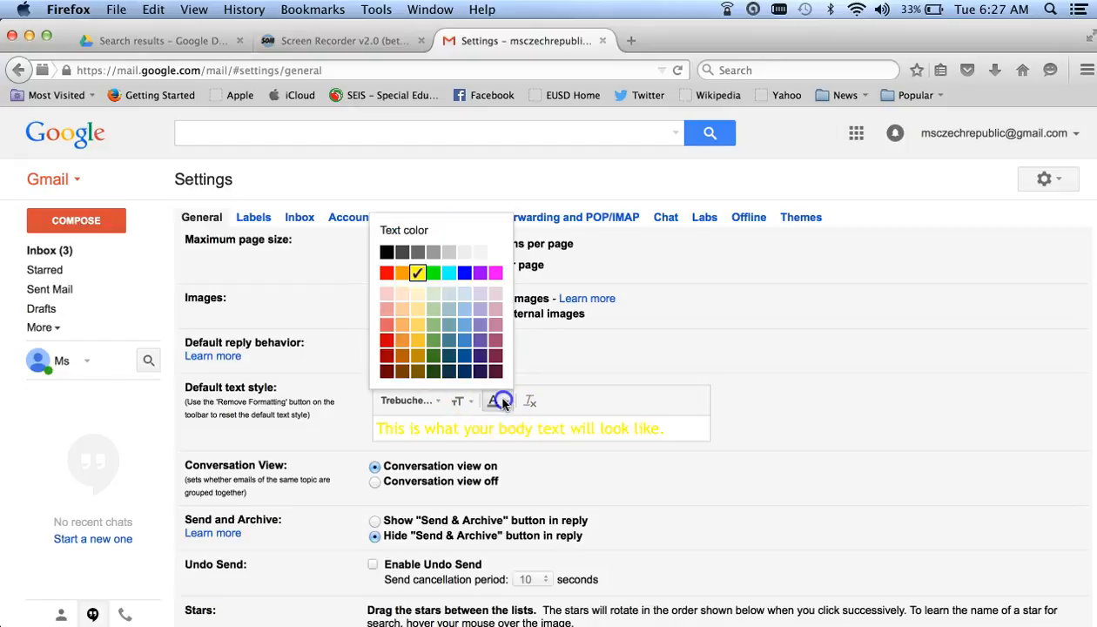
{"action": "left_click", "coordinate": [387, 253]}
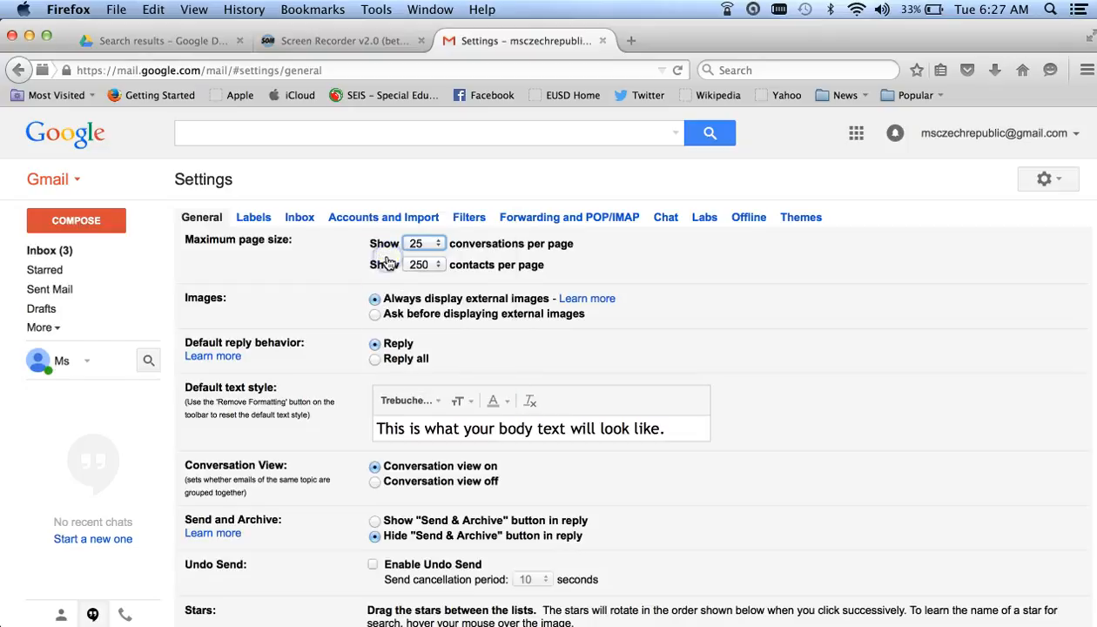
Reset the default text style, then reapply Trebuchet MS at Large size, leaving colour black.
{"action": "left_click", "coordinate": [532, 403]}
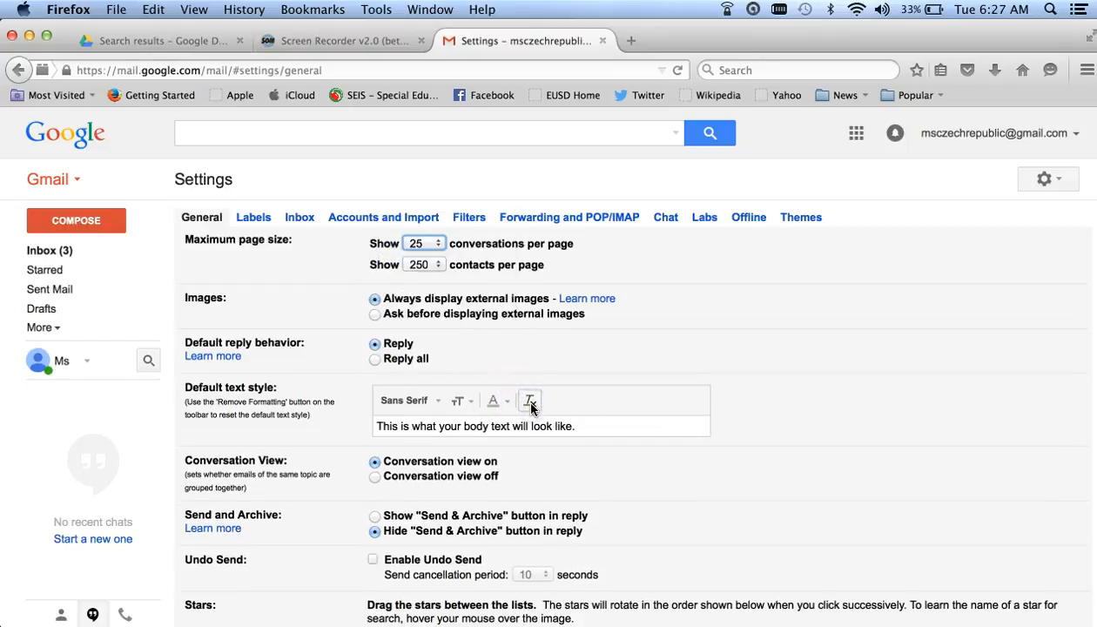
{"action": "left_click", "coordinate": [437, 402]}
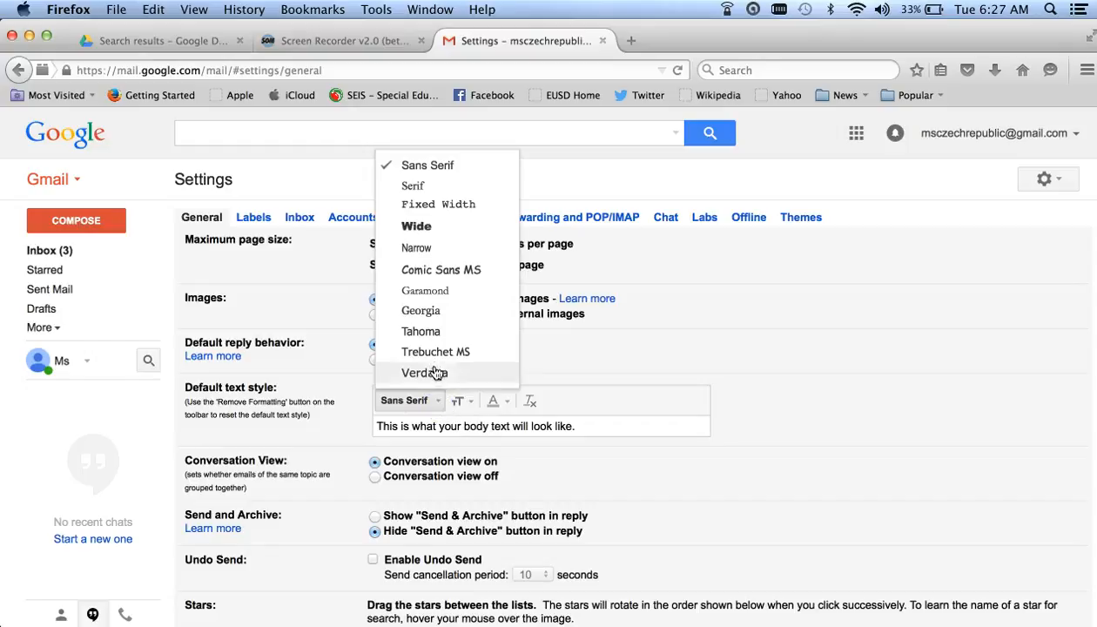
{"action": "left_click", "coordinate": [475, 351]}
{"action": "left_click", "coordinate": [471, 403]}
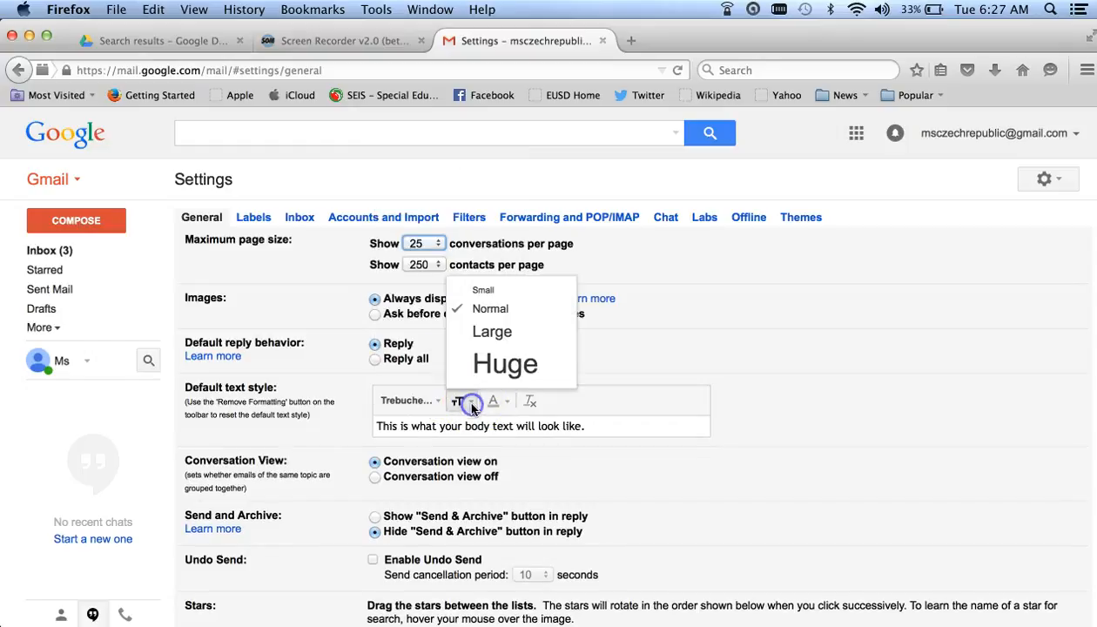
{"action": "left_click", "coordinate": [506, 335]}
{"action": "left_click", "coordinate": [504, 401]}
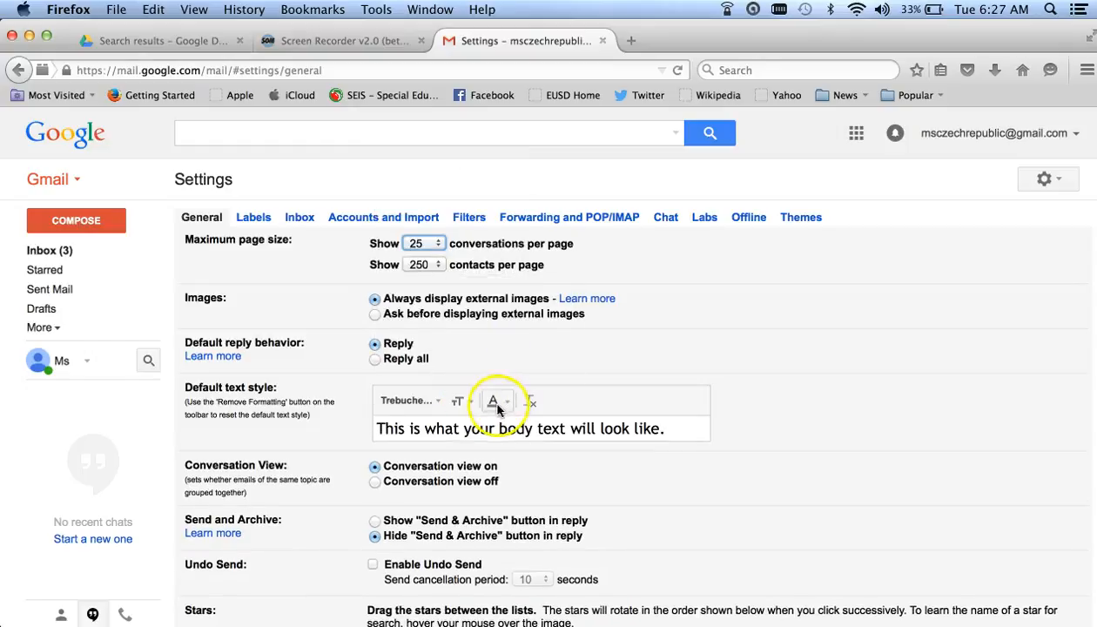
{"action": "left_click", "coordinate": [609, 381]}
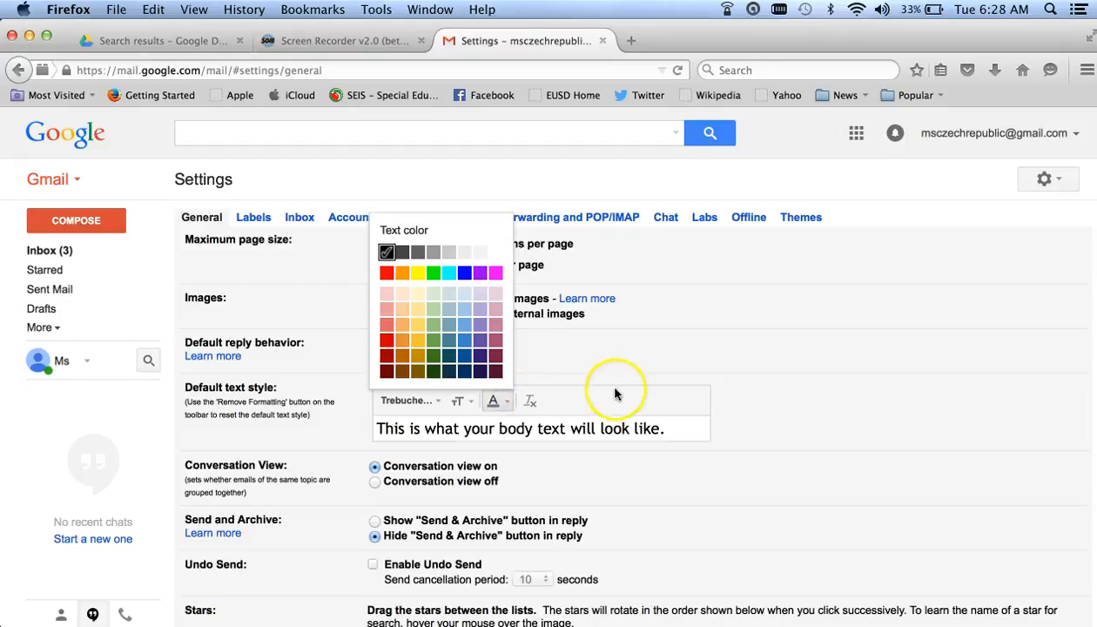
{"action": "scroll", "coordinate": [488, 457], "scroll_direction": "down", "scroll_amount": 2}
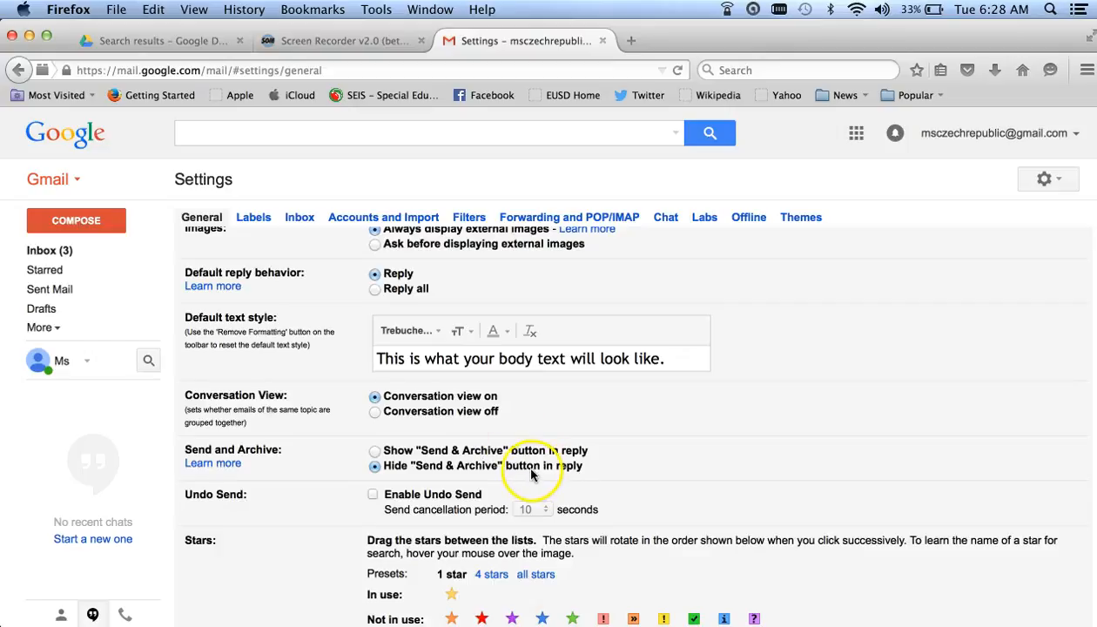
Tick Enable Undo Send, giving a 10-second cancellation period.
{"action": "scroll", "coordinate": [514, 474], "scroll_direction": "down", "scroll_amount": 1}
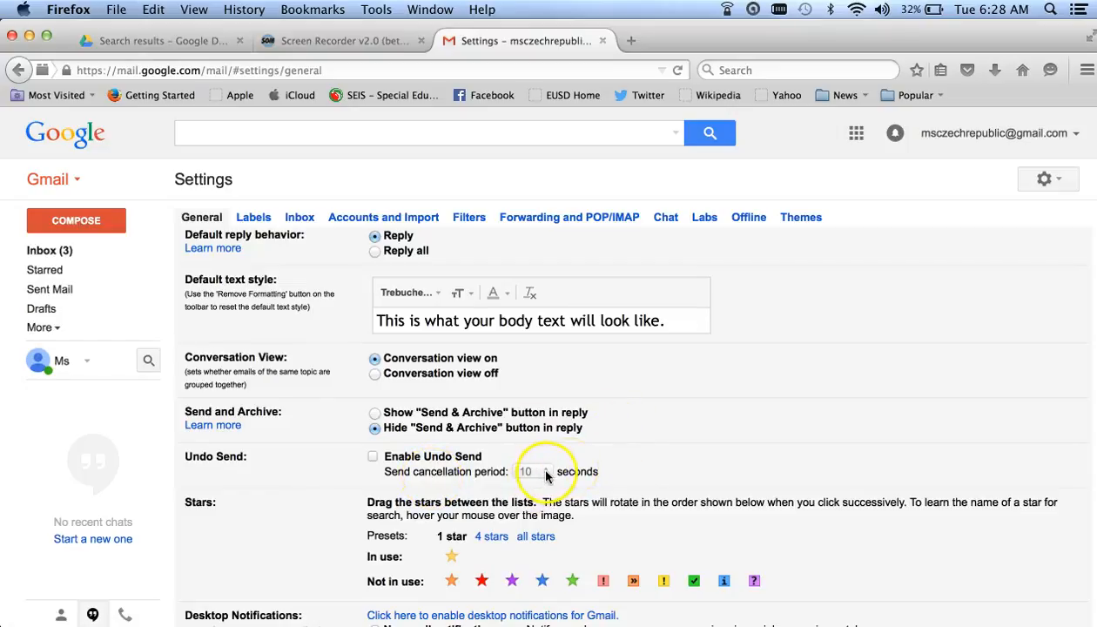
{"action": "left_click", "coordinate": [373, 458]}
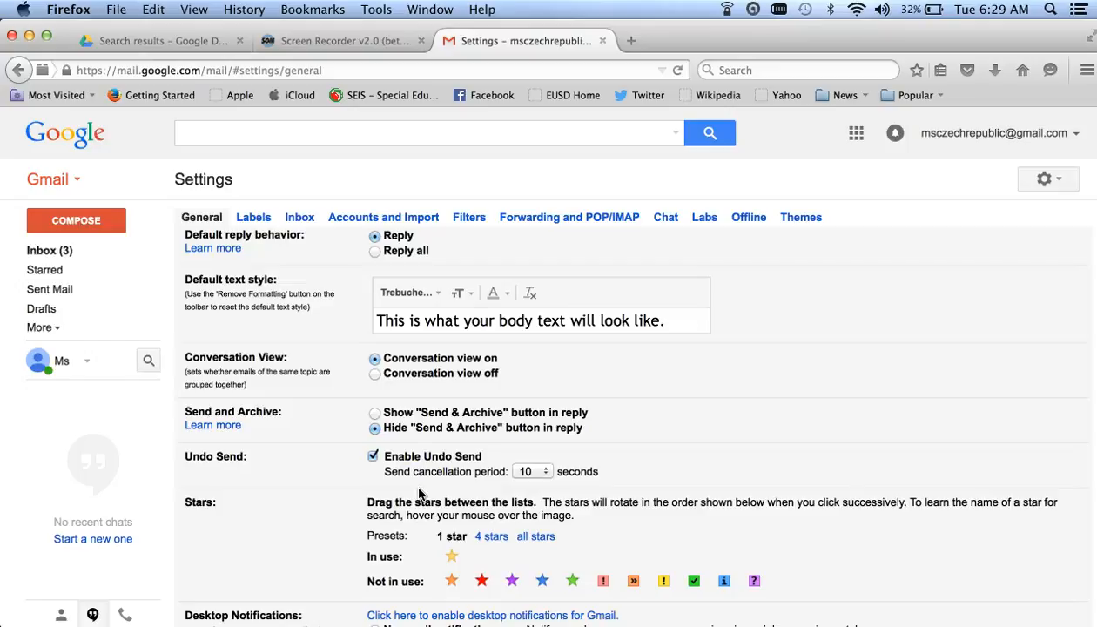
{"action": "scroll", "coordinate": [272, 515], "scroll_direction": "down", "scroll_amount": 2}
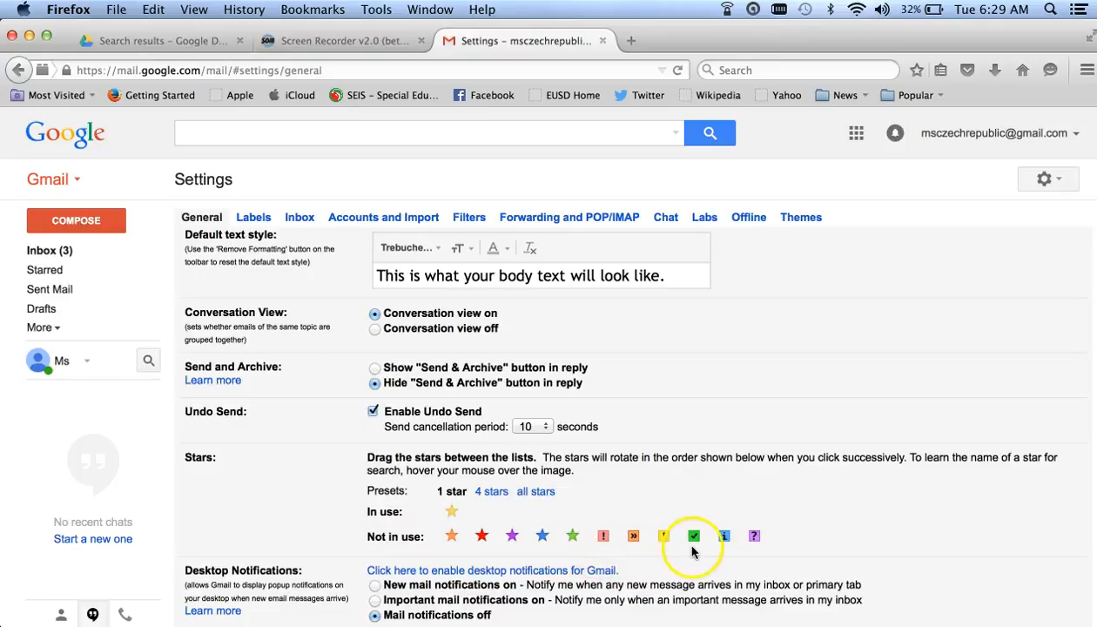
{"action": "scroll", "coordinate": [639, 529], "scroll_direction": "down", "scroll_amount": 2}
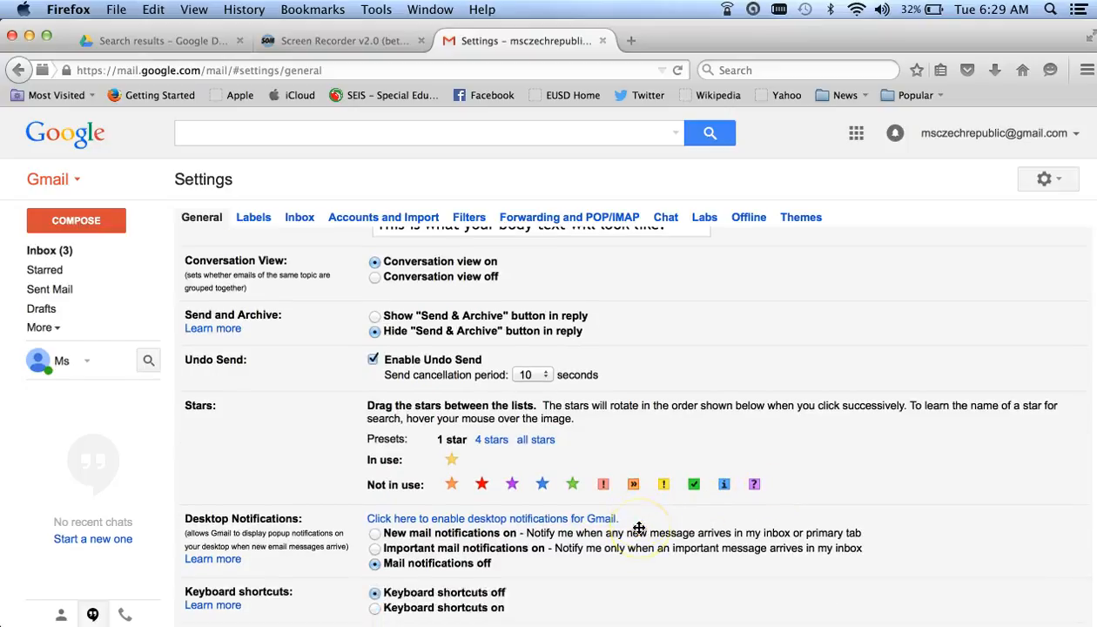
{"action": "scroll", "coordinate": [339, 497], "scroll_direction": "down", "scroll_amount": 2}
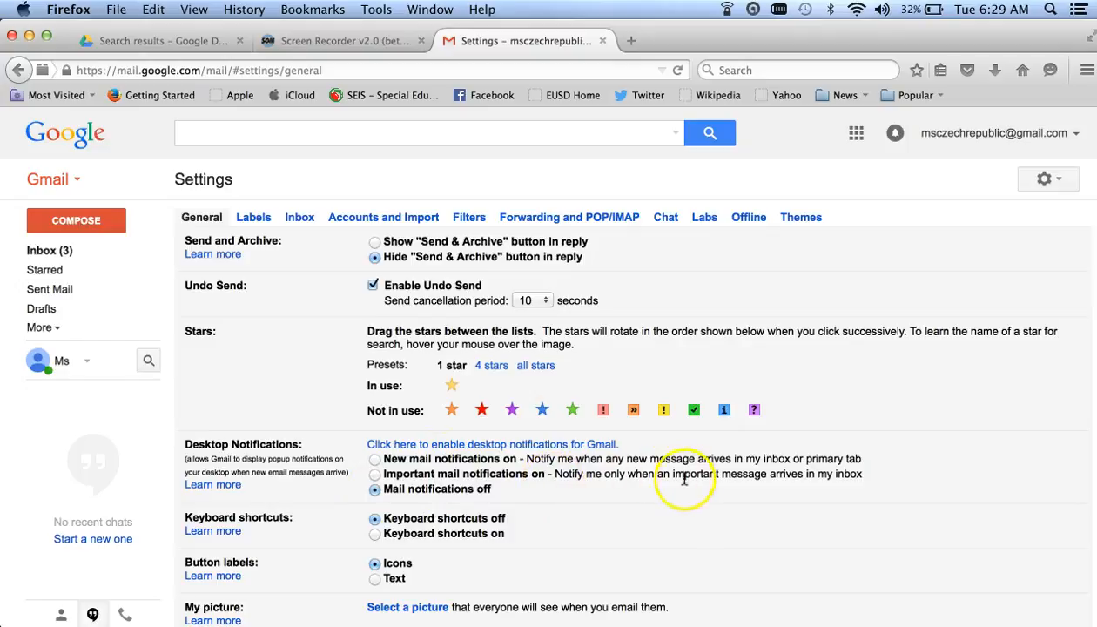
{"action": "left_click", "coordinate": [454, 410]}
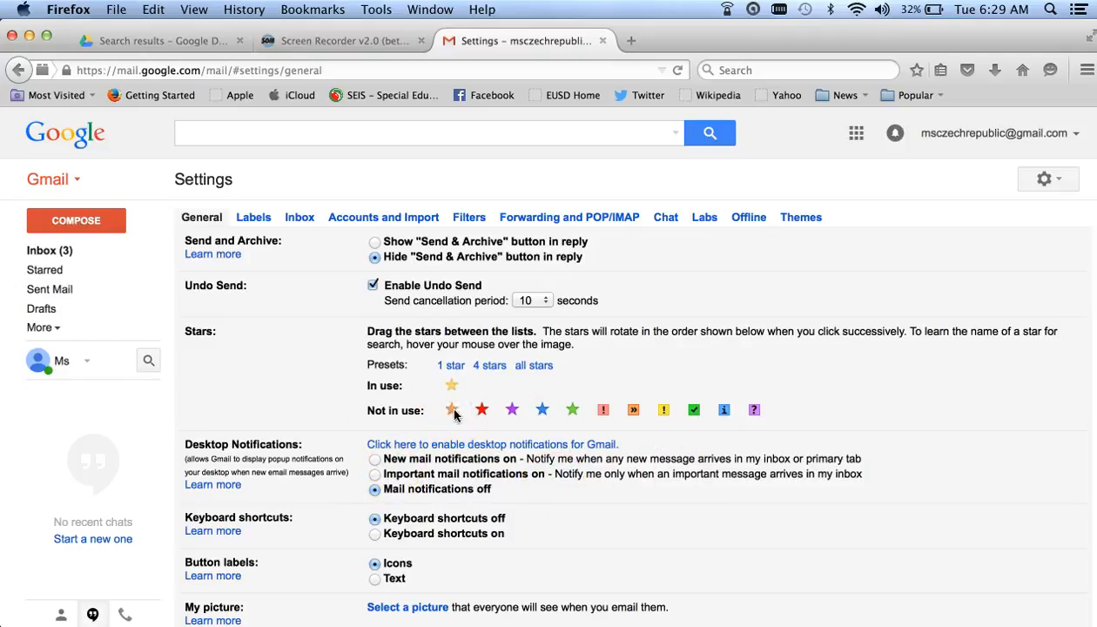
{"action": "left_click", "coordinate": [451, 366]}
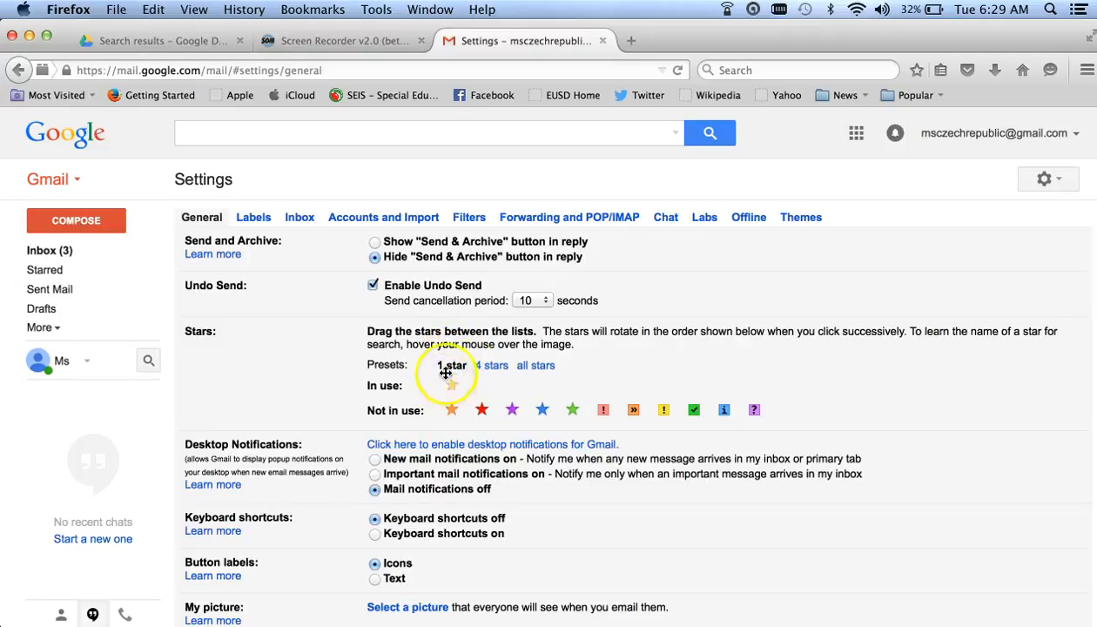
{"action": "left_click", "coordinate": [492, 366]}
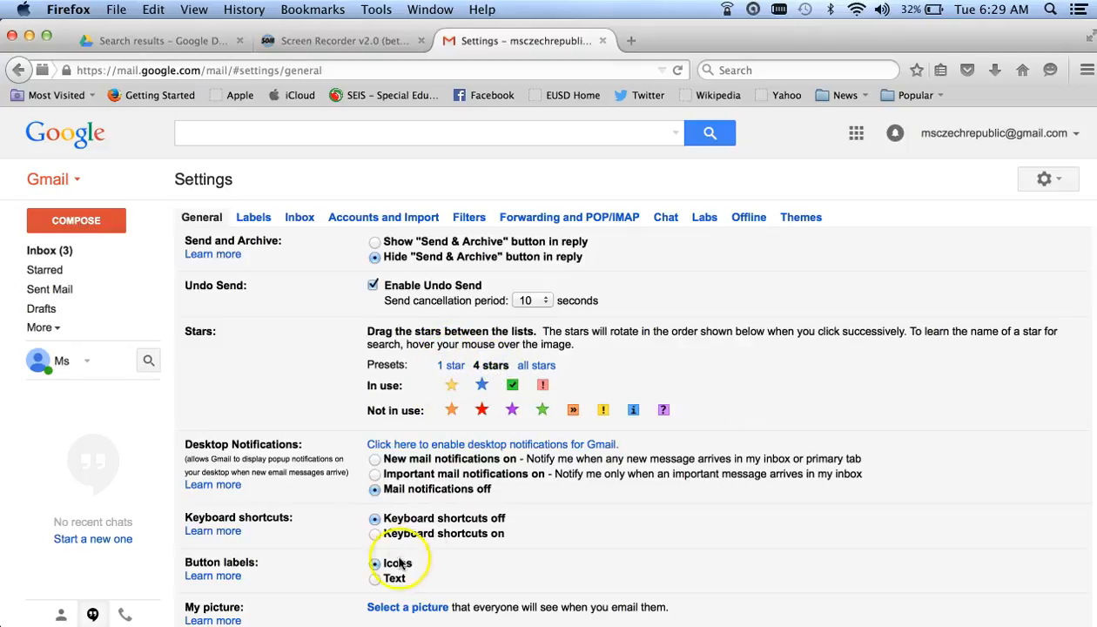
{"action": "left_click", "coordinate": [374, 459]}
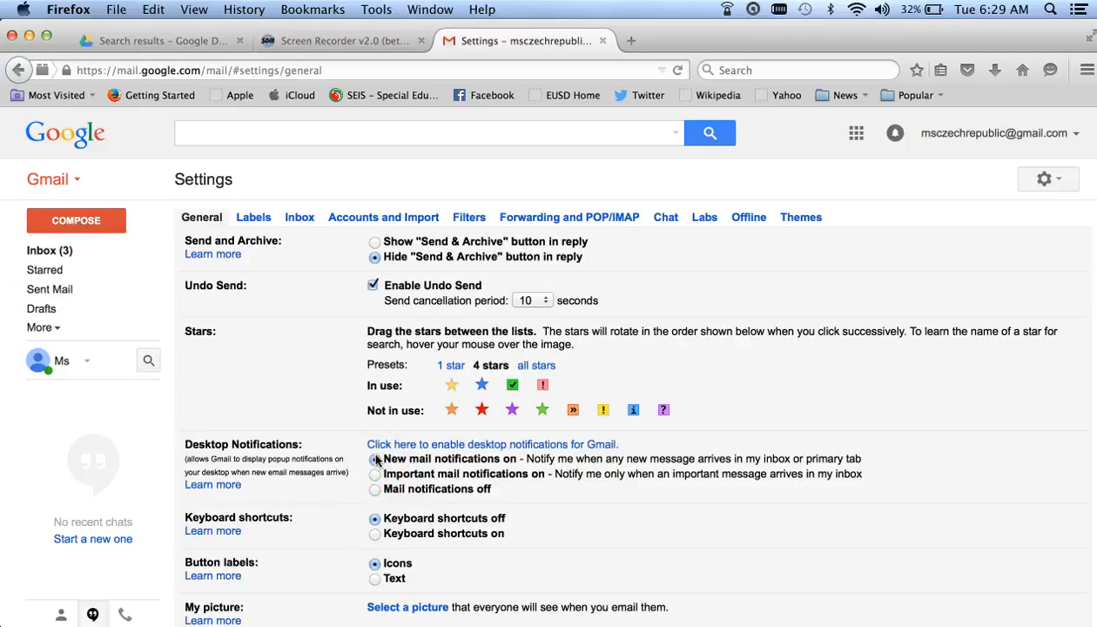
{"action": "scroll", "coordinate": [343, 506], "scroll_direction": "down", "scroll_amount": 1}
{"action": "left_click", "coordinate": [375, 497]}
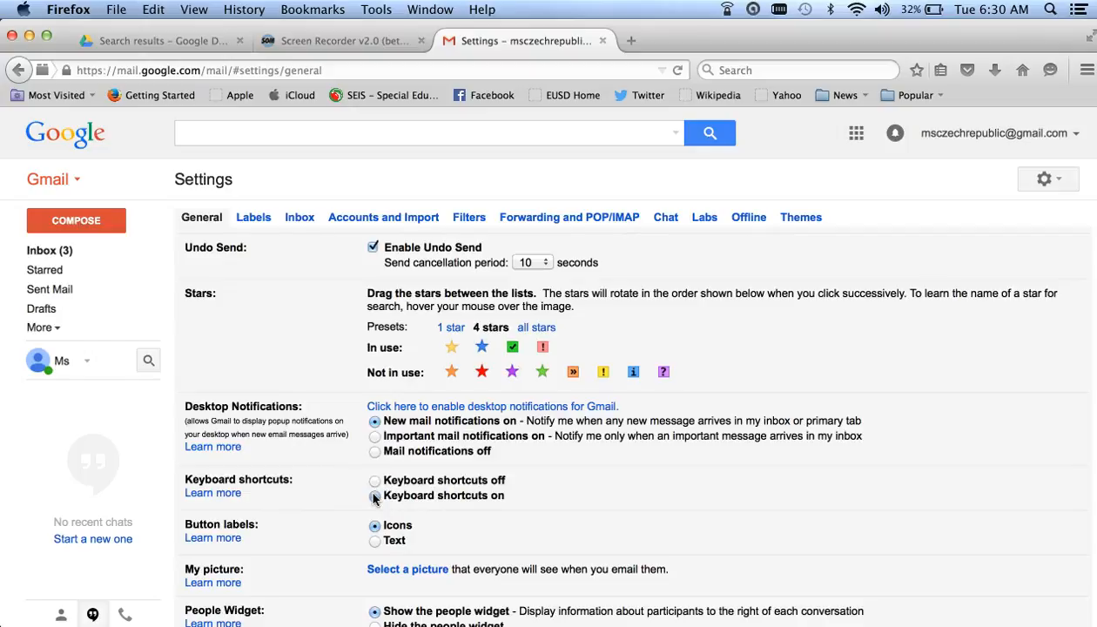
{"action": "left_click", "coordinate": [374, 481]}
{"action": "left_click", "coordinate": [412, 524]}
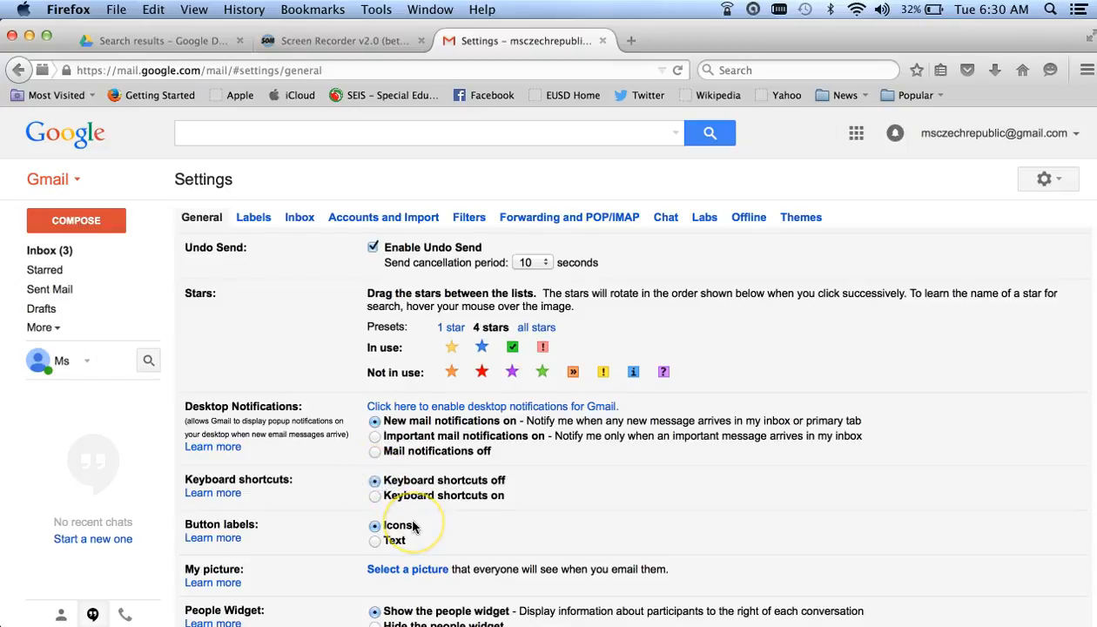
{"action": "scroll", "coordinate": [414, 526], "scroll_direction": "down", "scroll_amount": 1}
{"action": "left_click", "coordinate": [376, 496]}
{"action": "left_click", "coordinate": [377, 481]}
{"action": "scroll", "coordinate": [488, 475], "scroll_direction": "down", "scroll_amount": 2}
From My picture's Select a picture dialog, browse the computer and show the Photos library.
{"action": "left_click", "coordinate": [428, 459]}
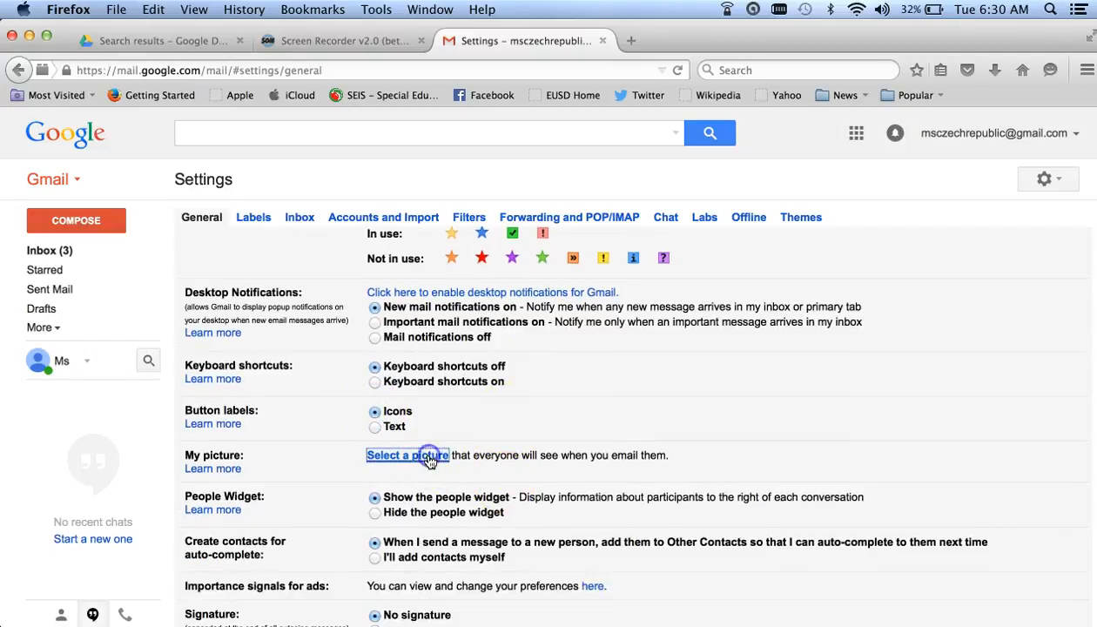
{"action": "left_click", "coordinate": [407, 375]}
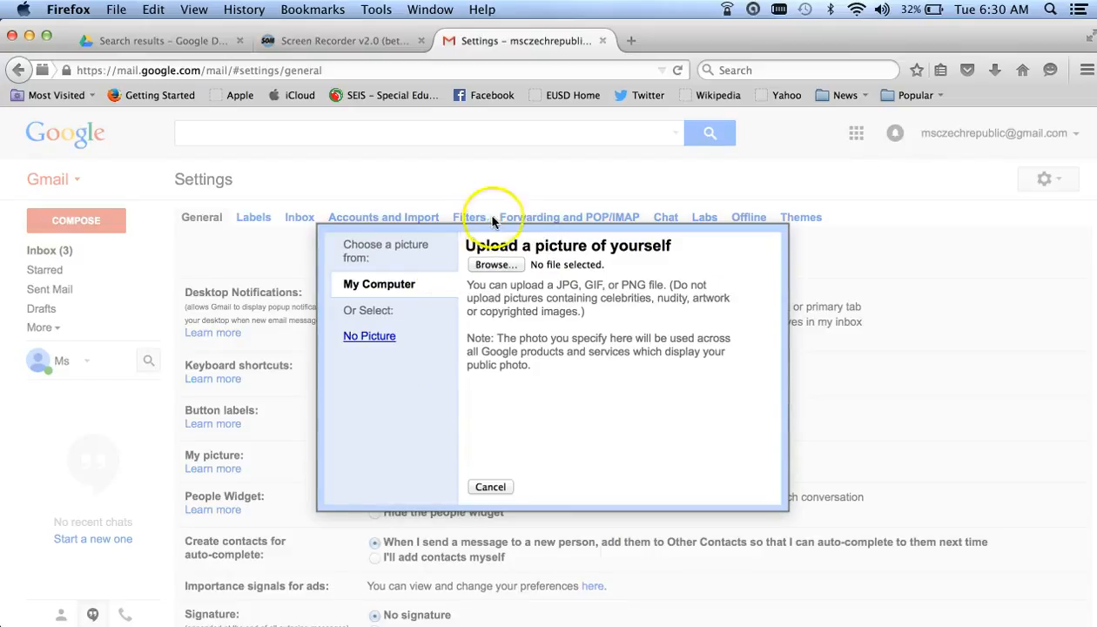
{"action": "left_click", "coordinate": [498, 265]}
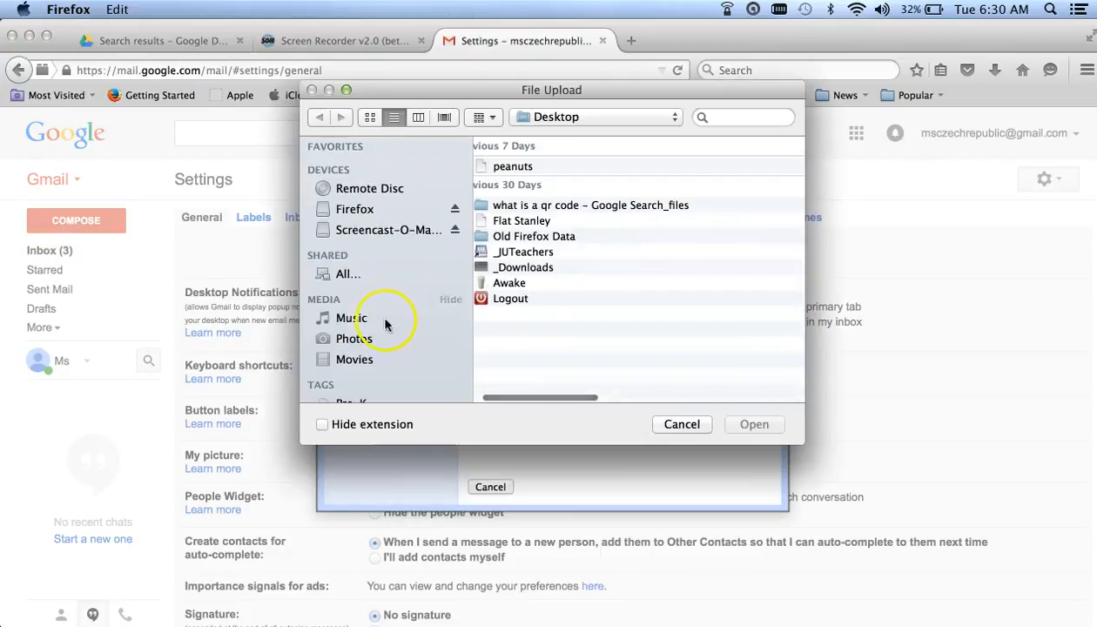
{"action": "left_click", "coordinate": [365, 345]}
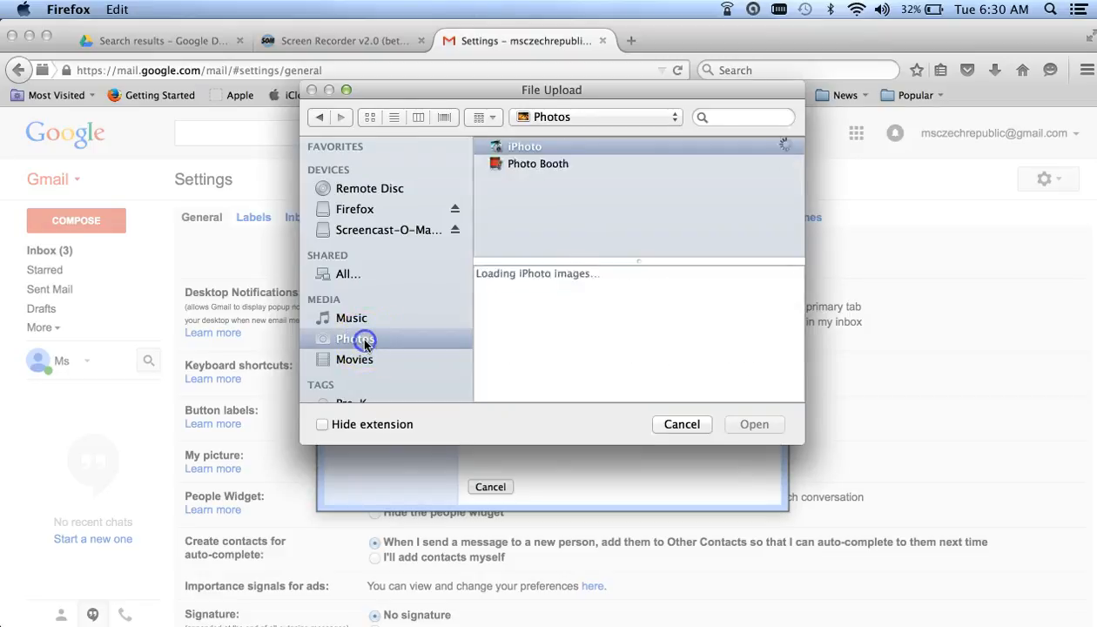
Choose a photo from the Photos library and upload it.
{"action": "scroll", "coordinate": [581, 326], "scroll_direction": "down", "scroll_amount": 5}
{"action": "scroll", "coordinate": [581, 326], "scroll_direction": "up", "scroll_amount": 2}
{"action": "scroll", "coordinate": [581, 326], "scroll_direction": "down", "scroll_amount": 1}
{"action": "scroll", "coordinate": [649, 340], "scroll_direction": "down", "scroll_amount": 10}
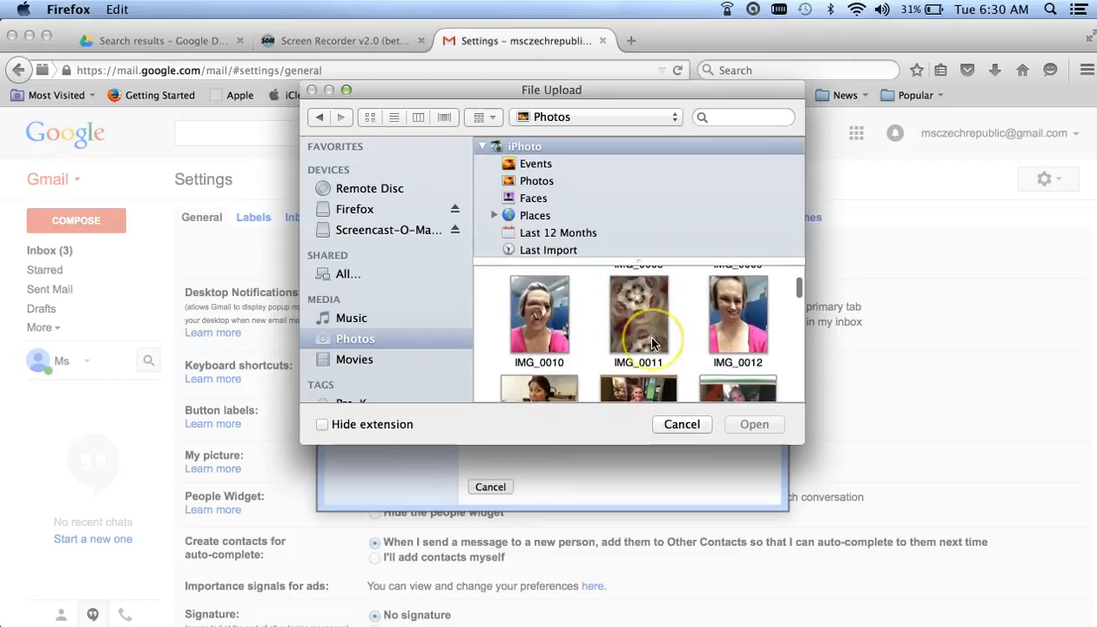
{"action": "scroll", "coordinate": [651, 344], "scroll_direction": "down", "scroll_amount": 15}
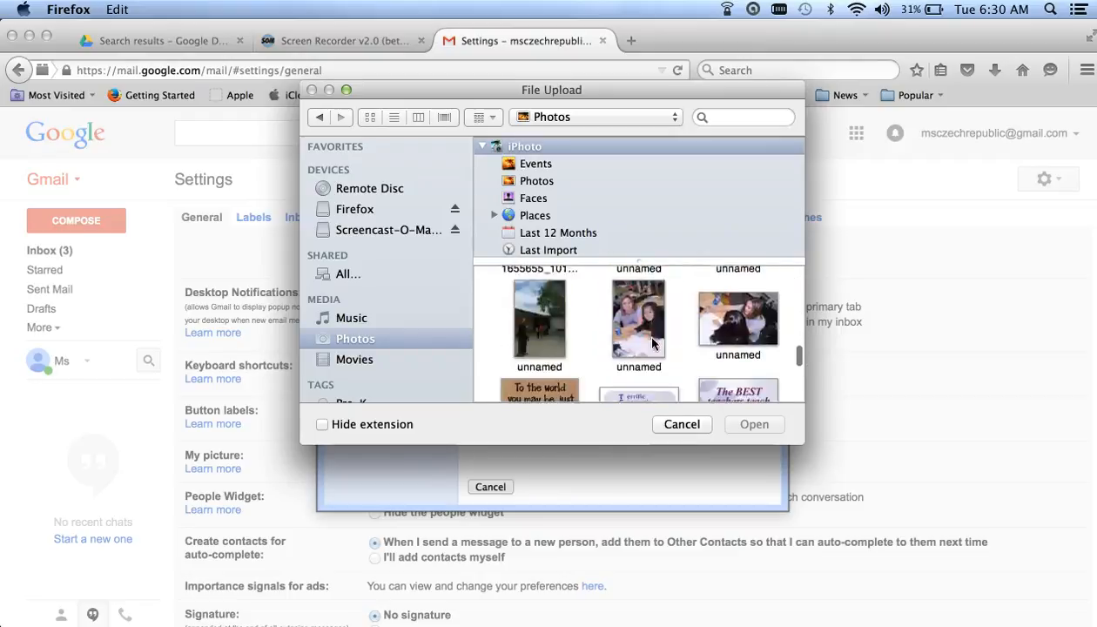
{"action": "scroll", "coordinate": [652, 344], "scroll_direction": "down", "scroll_amount": 15}
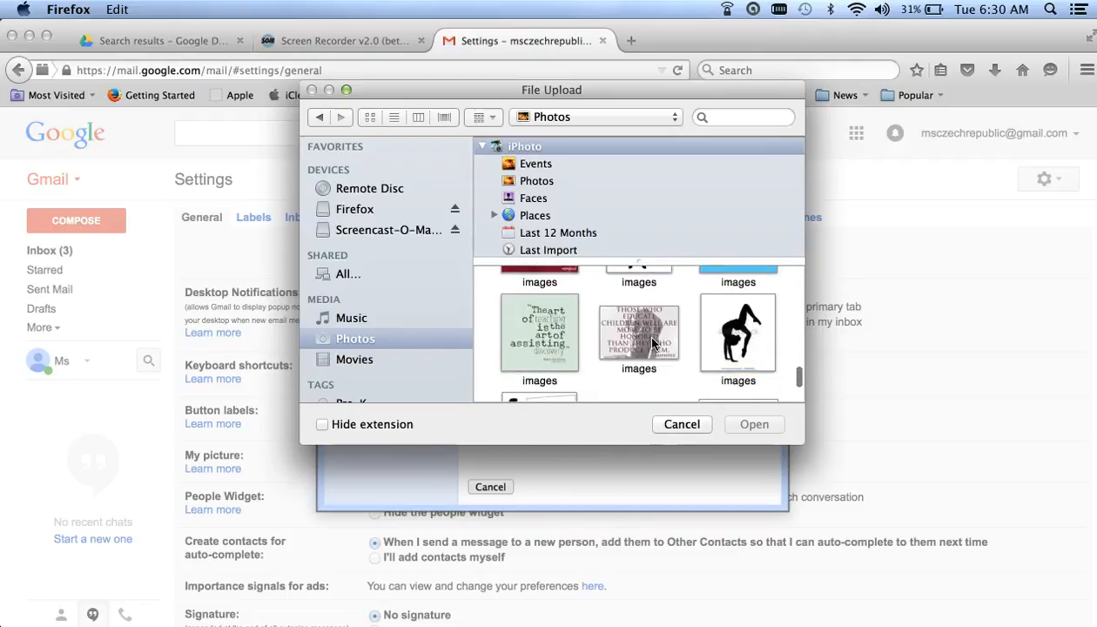
{"action": "scroll", "coordinate": [651, 344], "scroll_direction": "down", "scroll_amount": 15}
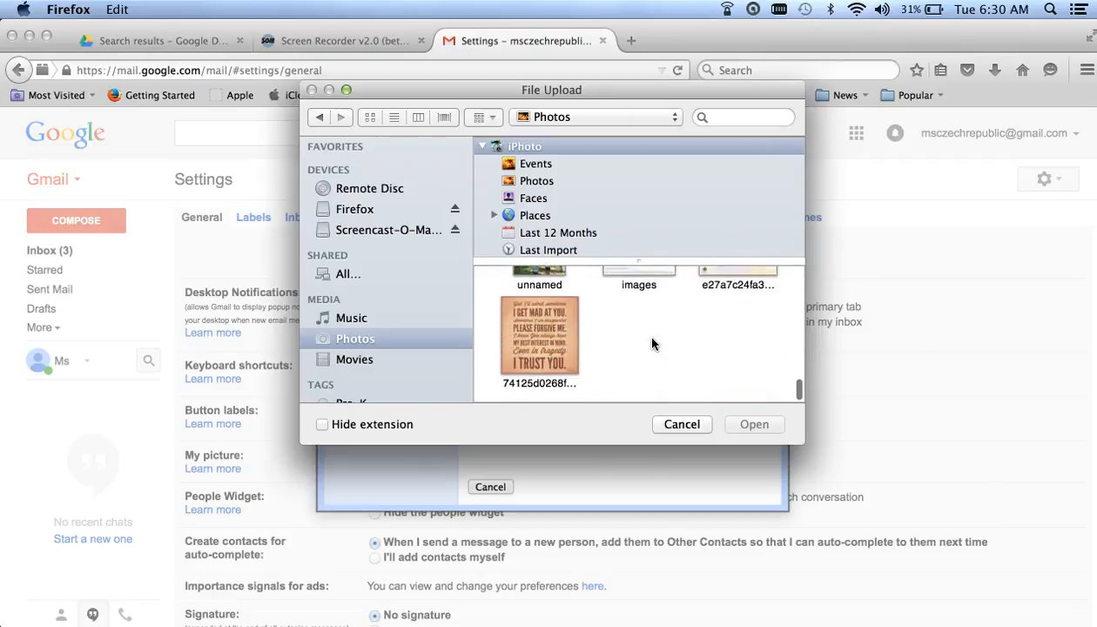
{"action": "scroll", "coordinate": [651, 344], "scroll_direction": "up", "scroll_amount": 15}
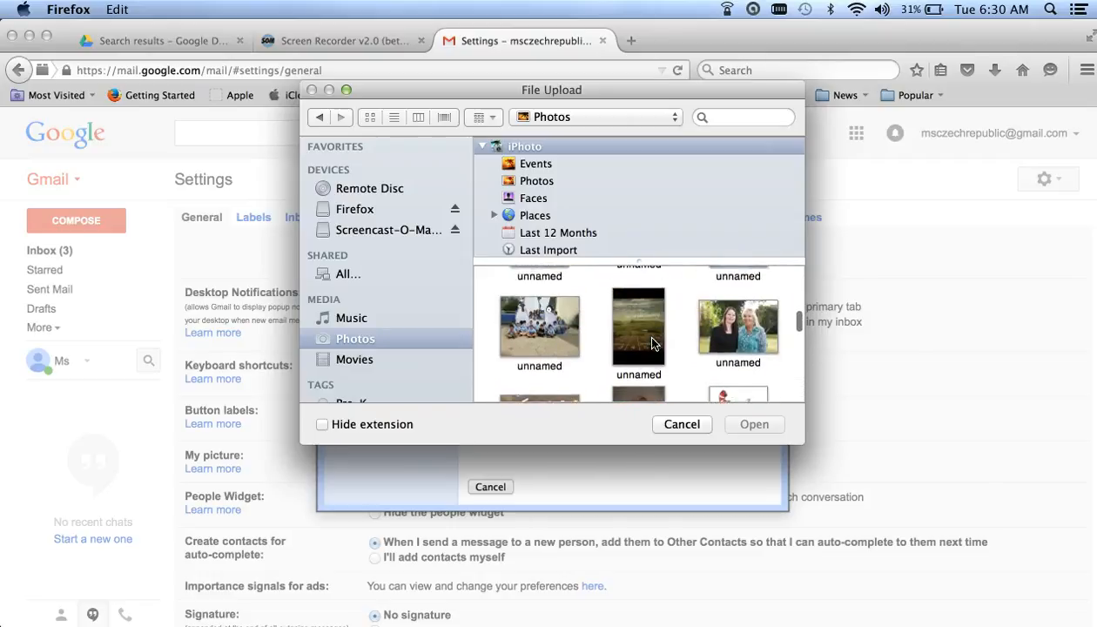
{"action": "scroll", "coordinate": [651, 344], "scroll_direction": "up", "scroll_amount": 5}
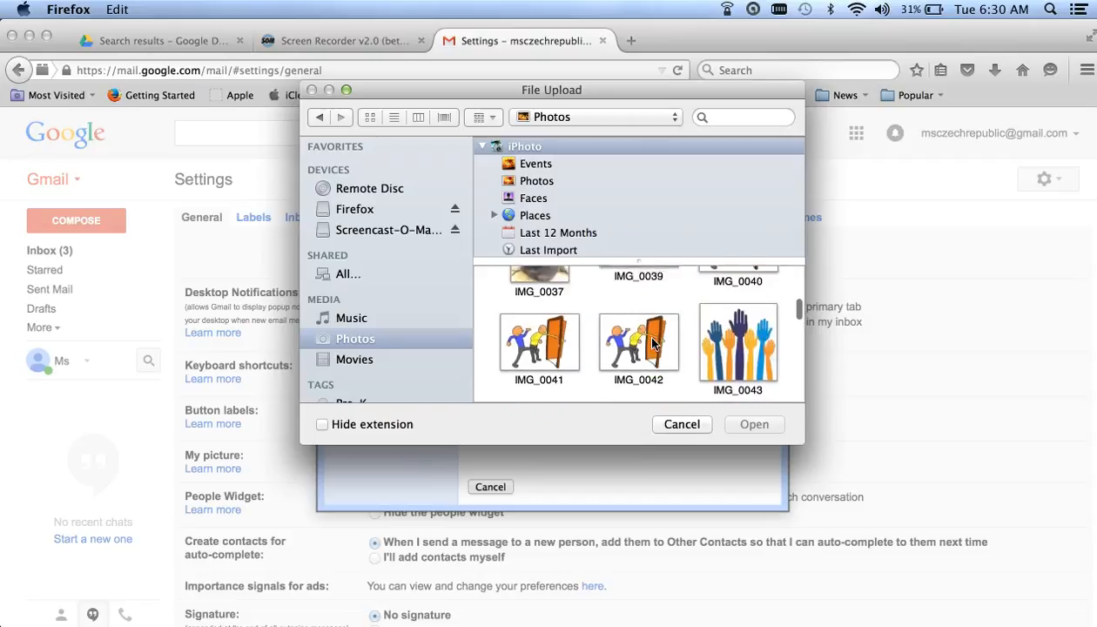
{"action": "scroll", "coordinate": [651, 344], "scroll_direction": "down", "scroll_amount": 5}
{"action": "left_click", "coordinate": [534, 326]}
{"action": "left_click", "coordinate": [754, 425]}
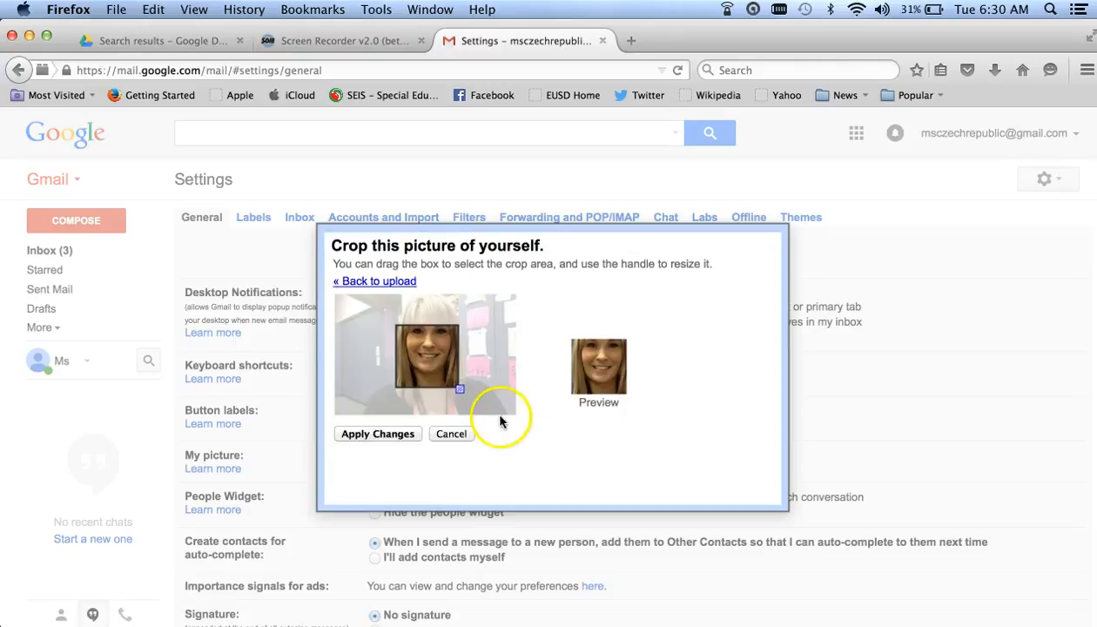
Move and resize the crop box around the face, then apply it as the account picture.
{"action": "left_click_drag", "start_coordinate": [435, 347], "coordinate": [447, 328]}
{"action": "left_click_drag", "start_coordinate": [465, 378], "coordinate": [480, 412]}
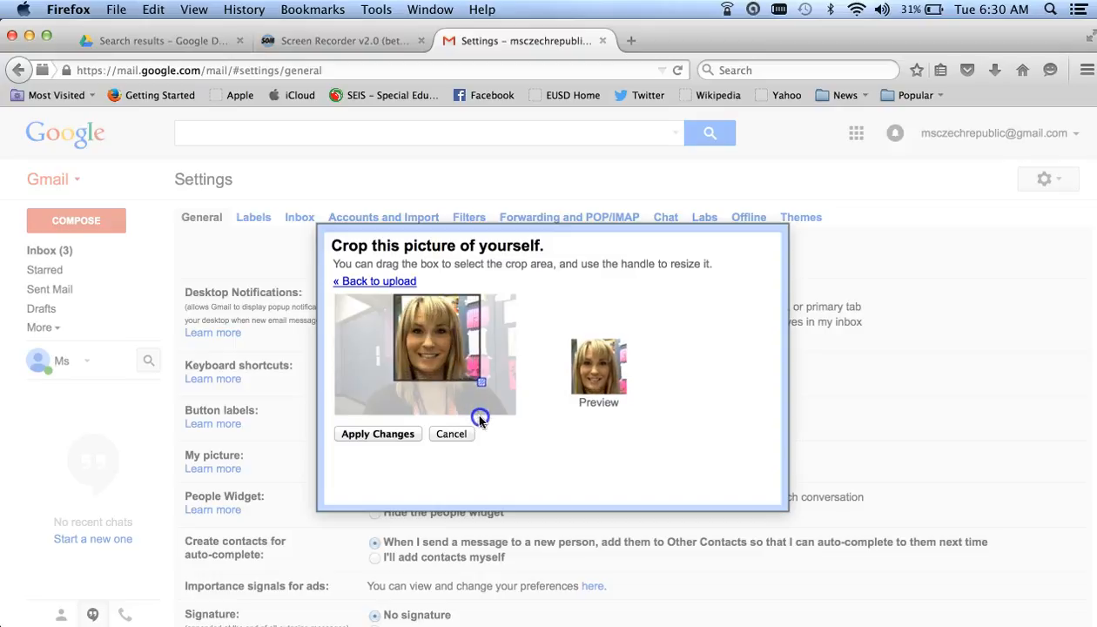
{"action": "left_click_drag", "start_coordinate": [443, 333], "coordinate": [439, 330]}
{"action": "left_click_drag", "start_coordinate": [475, 383], "coordinate": [478, 395]}
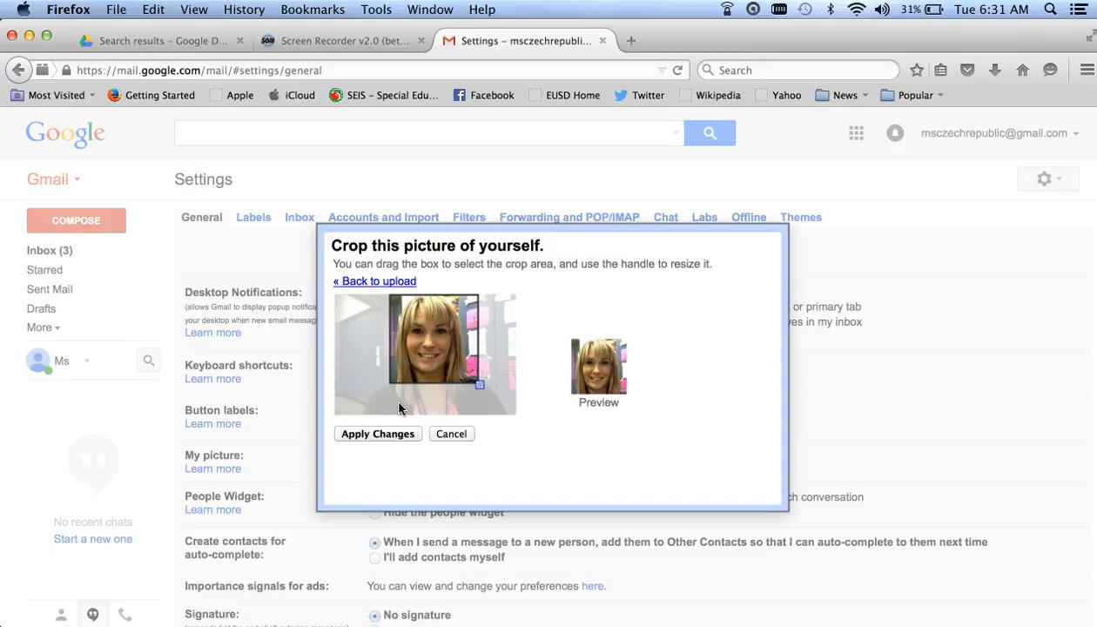
{"action": "left_click", "coordinate": [358, 433]}
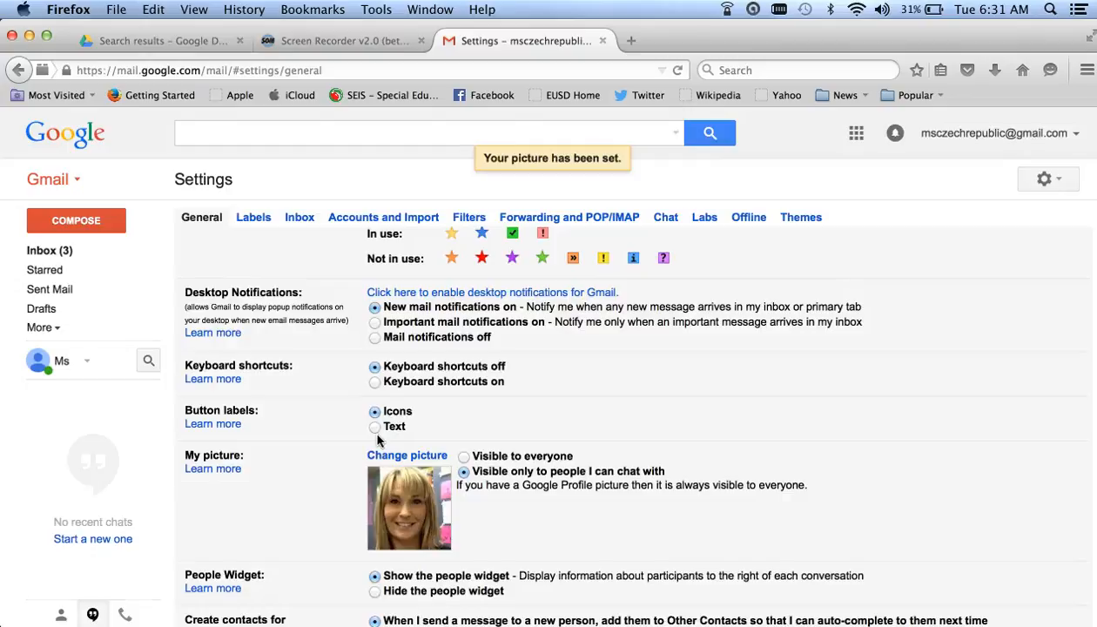
{"action": "scroll", "coordinate": [327, 534], "scroll_direction": "down", "scroll_amount": 2}
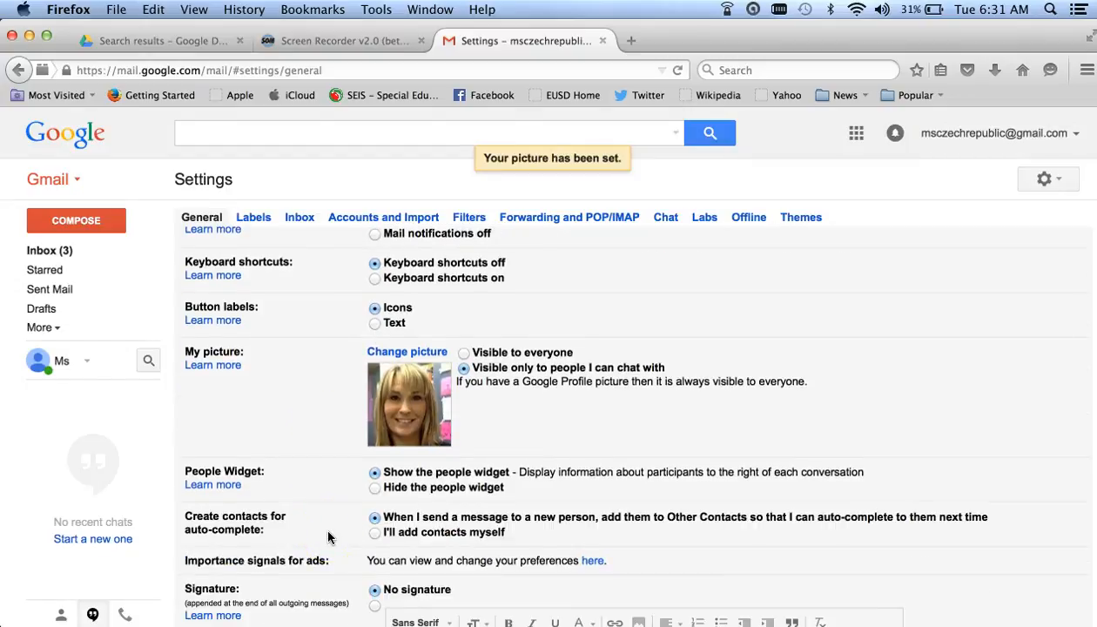
{"action": "left_click", "coordinate": [382, 491]}
{"action": "left_click", "coordinate": [373, 488]}
{"action": "left_click", "coordinate": [374, 474]}
{"action": "scroll", "coordinate": [367, 531], "scroll_direction": "down", "scroll_amount": 1}
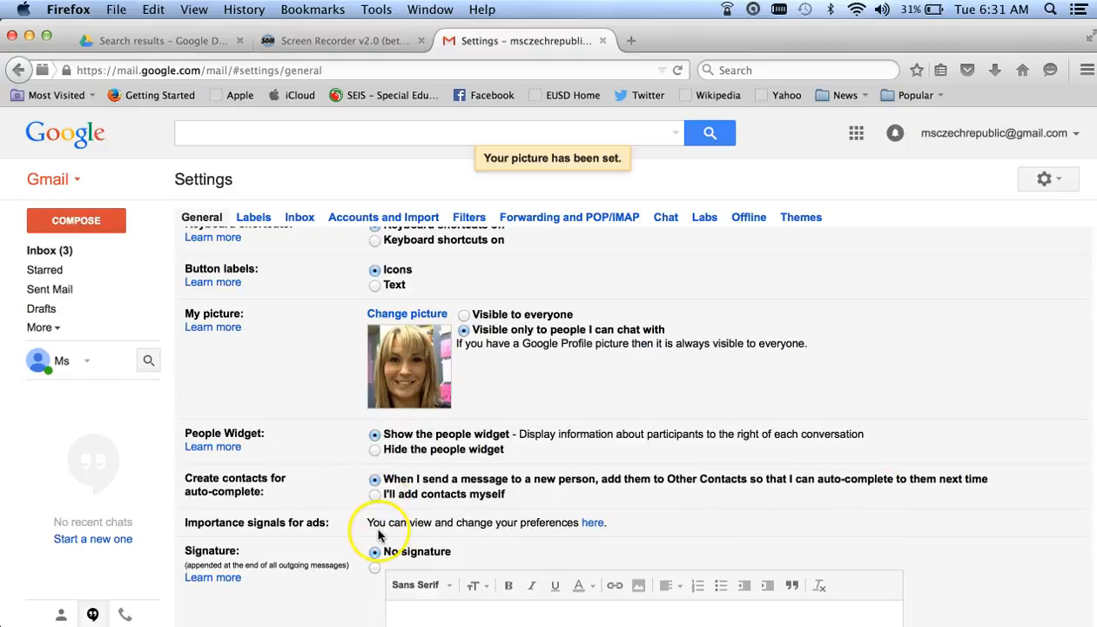
{"action": "scroll", "coordinate": [379, 535], "scroll_direction": "down", "scroll_amount": 1}
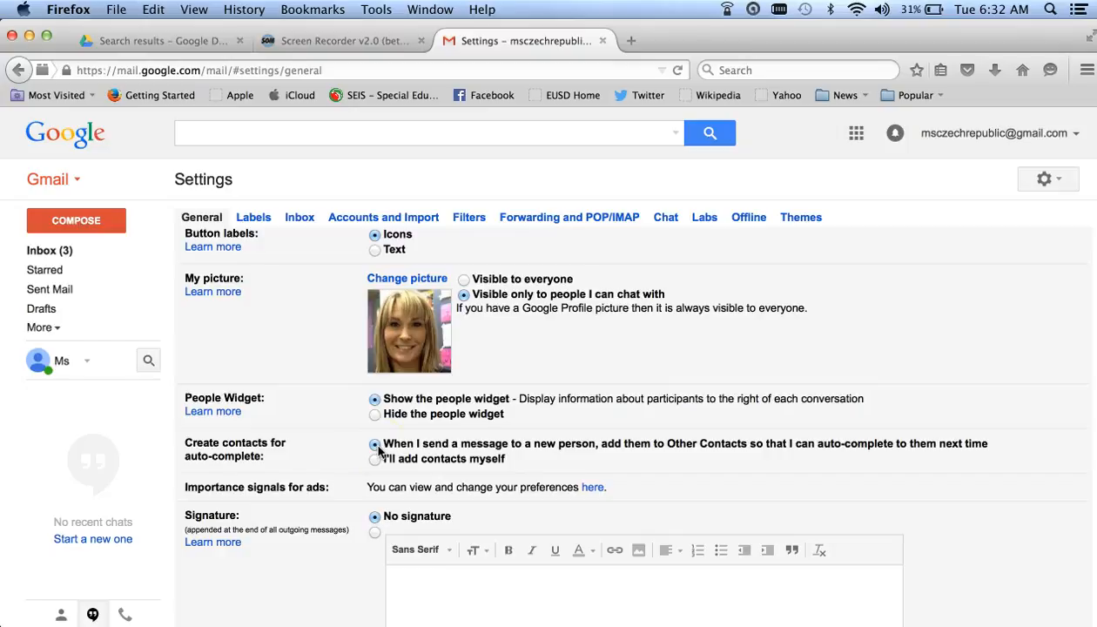
{"action": "scroll", "coordinate": [349, 484], "scroll_direction": "down", "scroll_amount": 1}
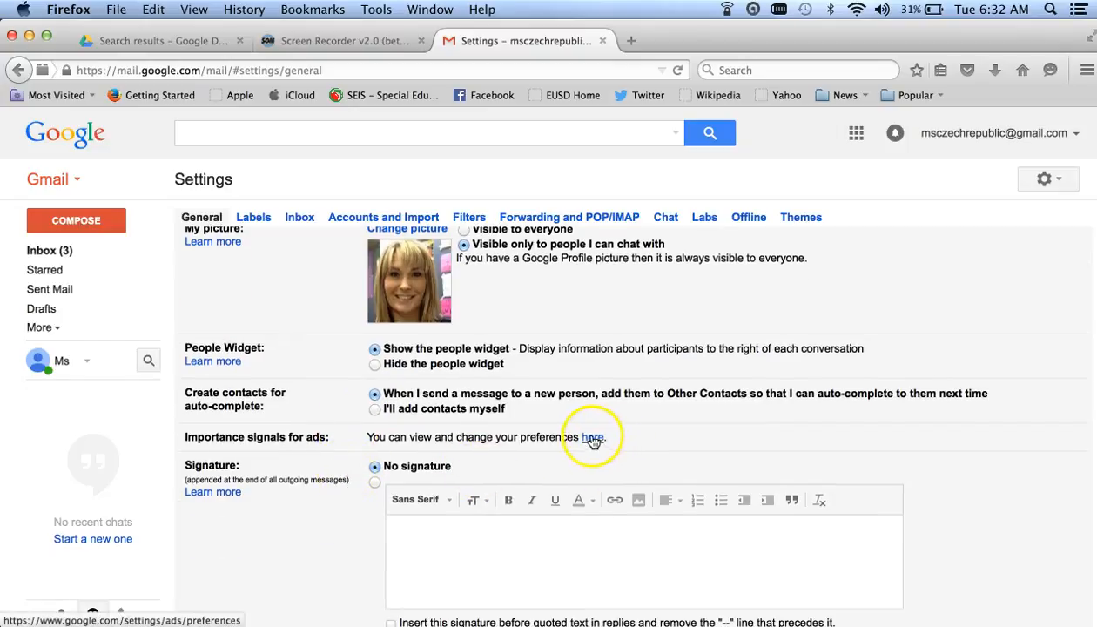
Enable a custom signature with the teacher's name above 'Juniper Elementary'.
{"action": "scroll", "coordinate": [497, 505], "scroll_direction": "down", "scroll_amount": 1}
{"action": "left_click", "coordinate": [446, 488]}
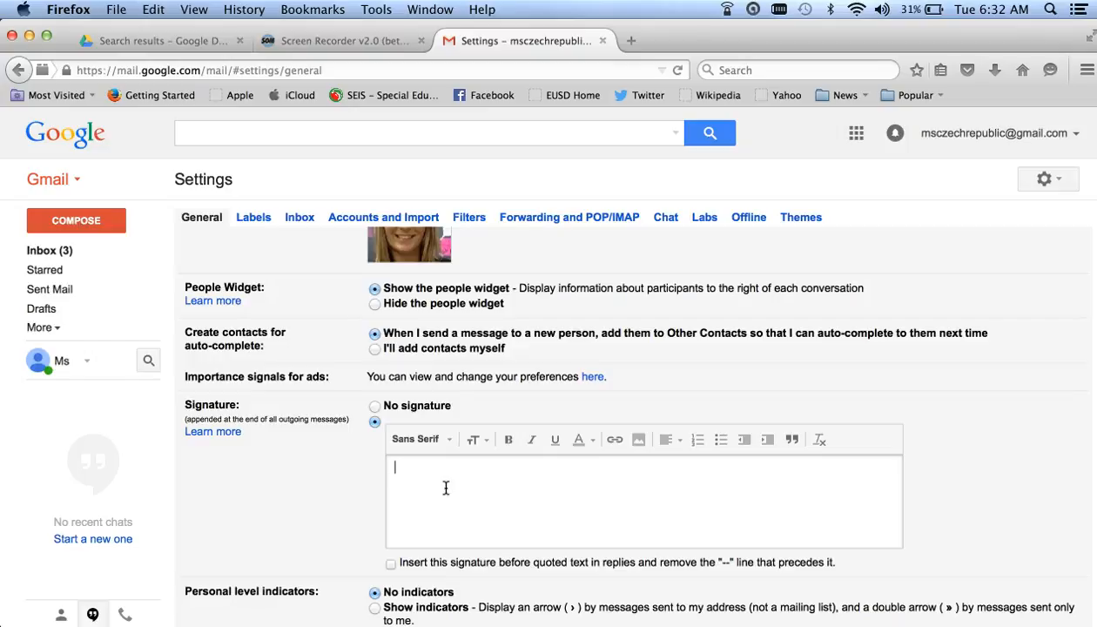
{"action": "type", "text": "Ms. Czech"}
{"action": "key", "text": "Return"}
{"action": "type", "text": "Juniper Elementray"}
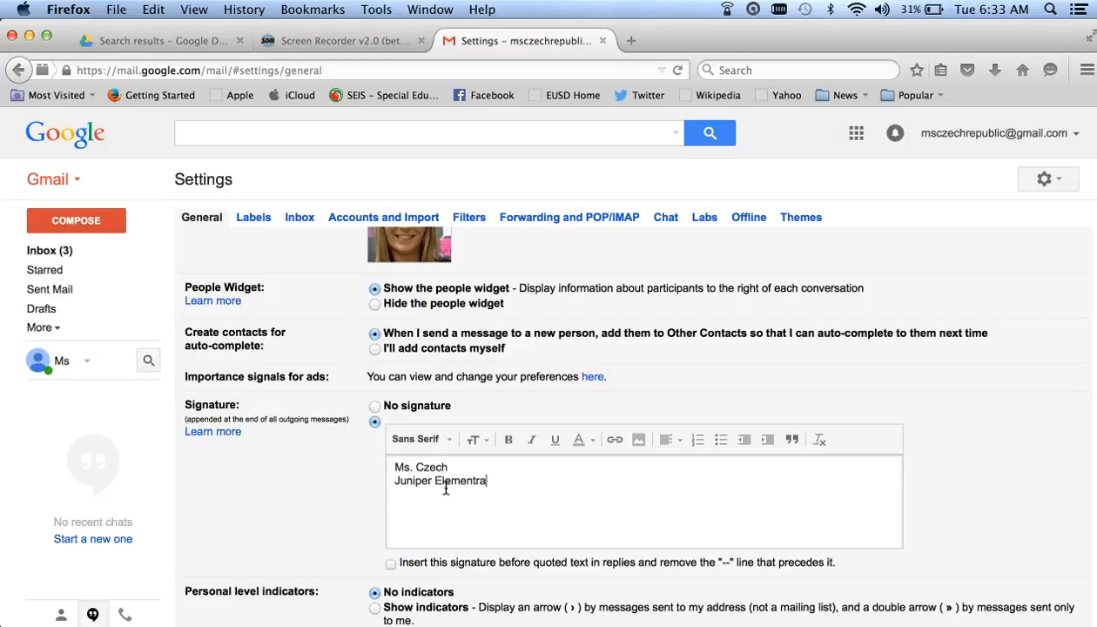
{"action": "key", "text": "BackSpace"}
{"action": "key", "text": "BackSpace"}
{"action": "key", "text": "BackSpace"}
{"action": "type", "text": "ary"}
Add the school's phone number with extension 105 as a third signature line.
{"action": "scroll", "coordinate": [558, 490], "scroll_direction": "down", "scroll_amount": 2}
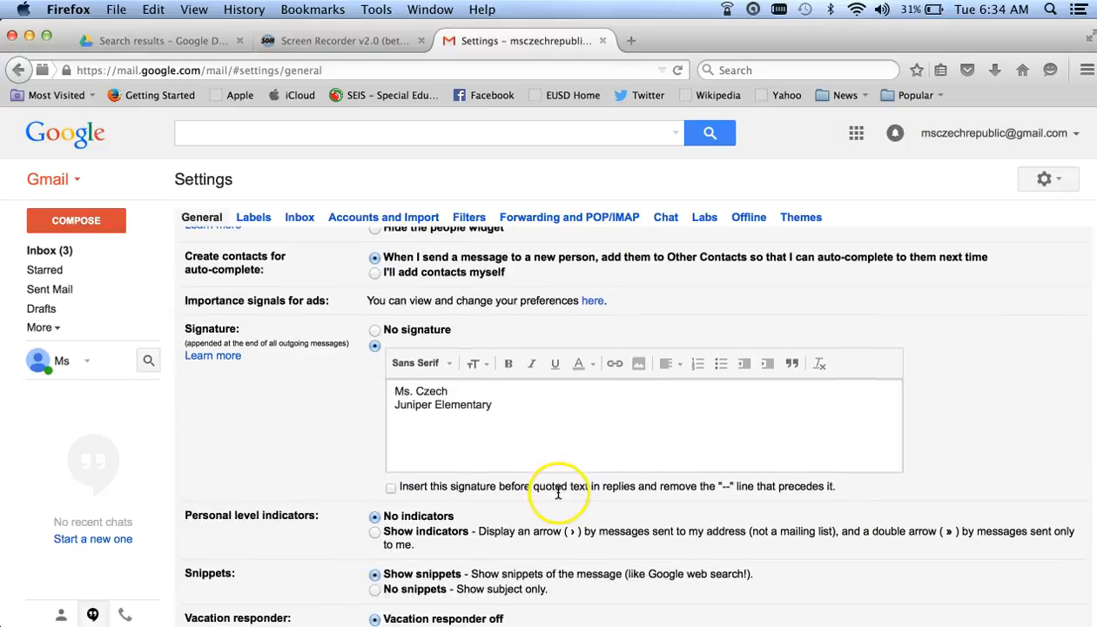
{"action": "key", "text": "BackSpace"}
{"action": "type", "text": "y"}
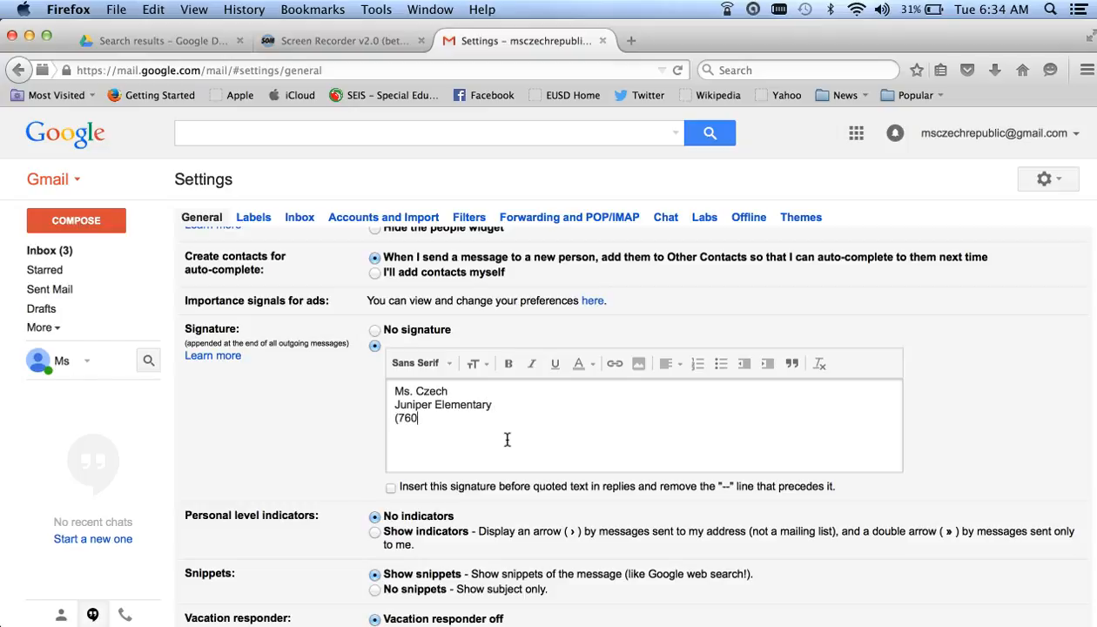
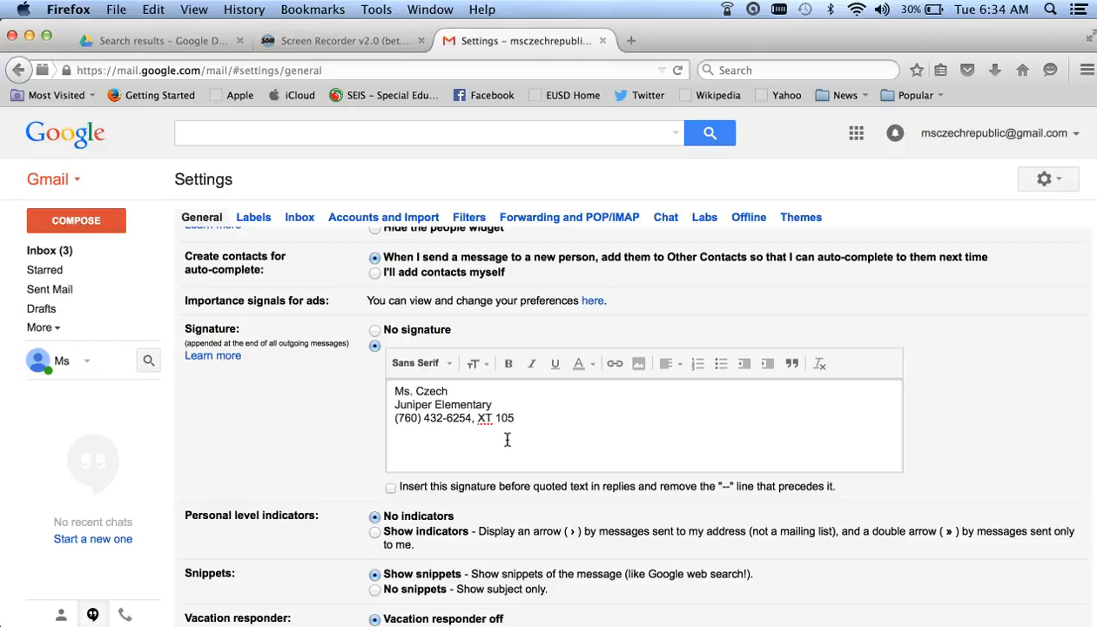
{"action": "scroll", "coordinate": [507, 440], "scroll_direction": "down", "scroll_amount": 1}
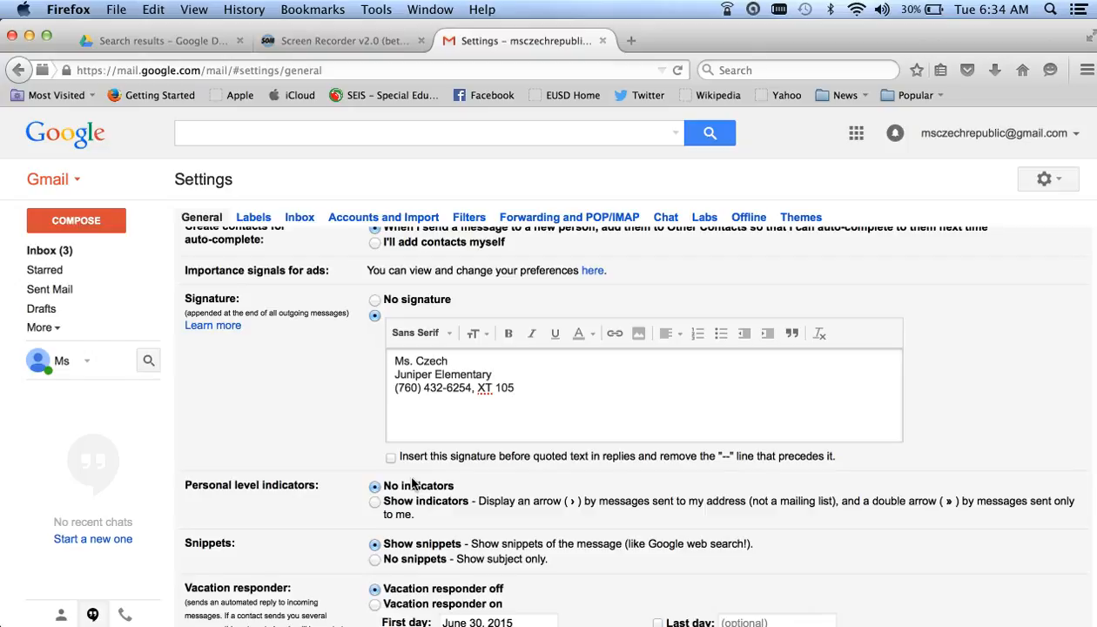
Leave the vacation responder off after toggling it, and save the General settings.
{"action": "scroll", "coordinate": [353, 505], "scroll_direction": "down", "scroll_amount": 1}
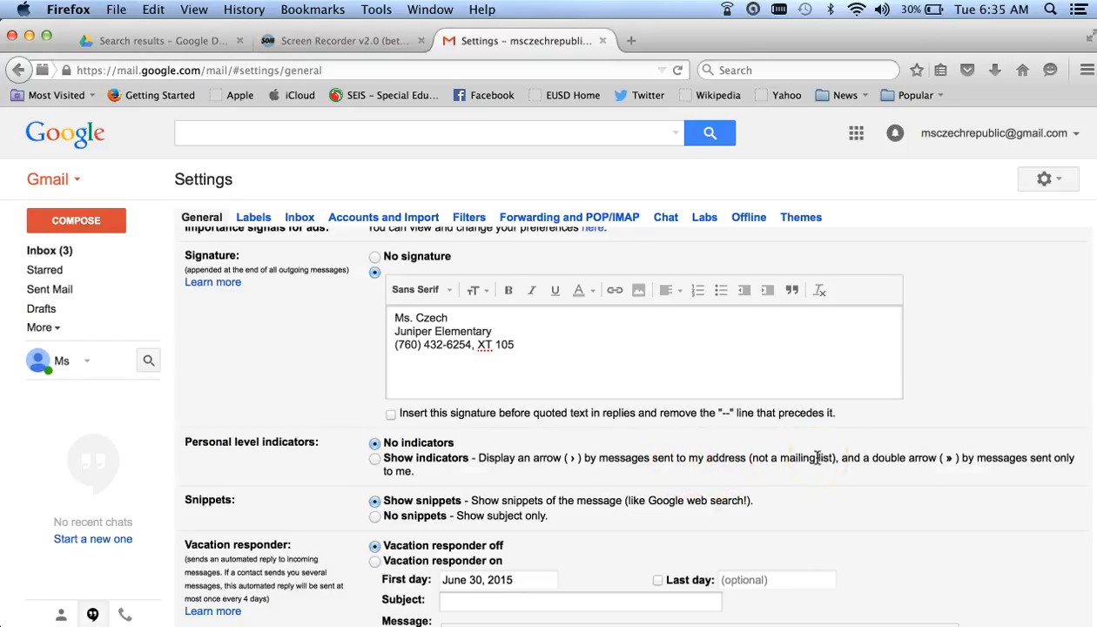
{"action": "scroll", "coordinate": [817, 458], "scroll_direction": "down", "scroll_amount": 2}
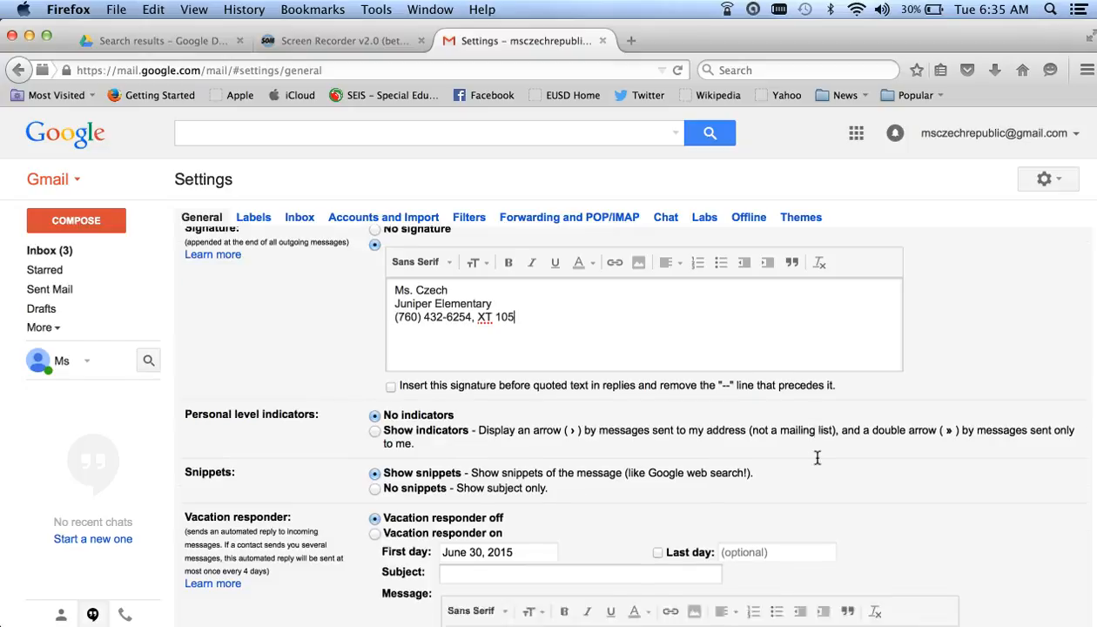
{"action": "scroll", "coordinate": [817, 457], "scroll_direction": "down", "scroll_amount": 1}
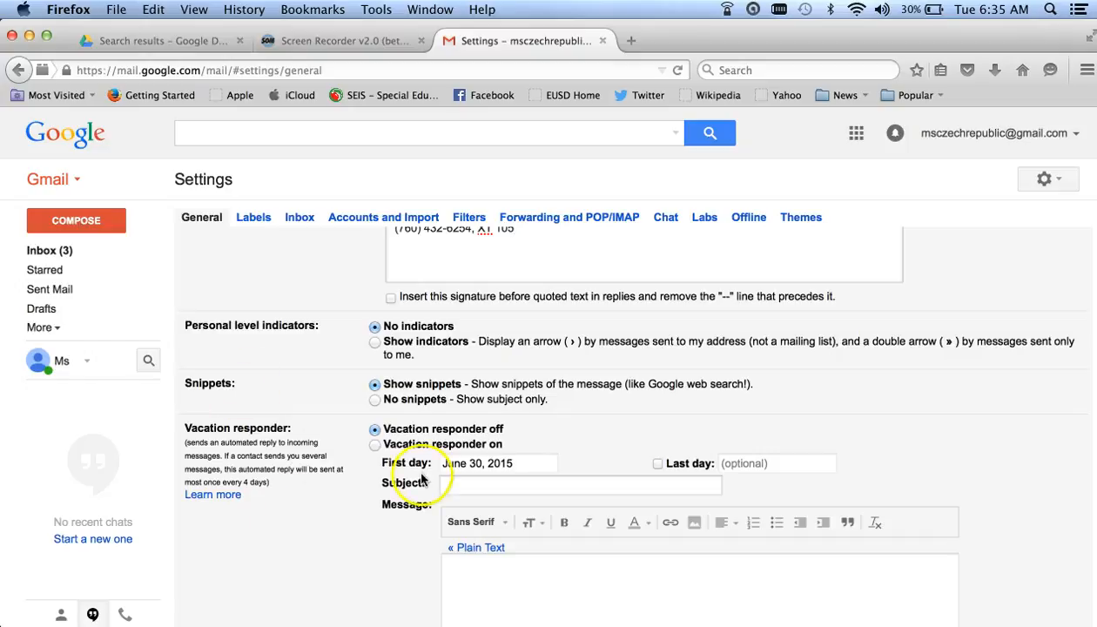
{"action": "left_click", "coordinate": [375, 446]}
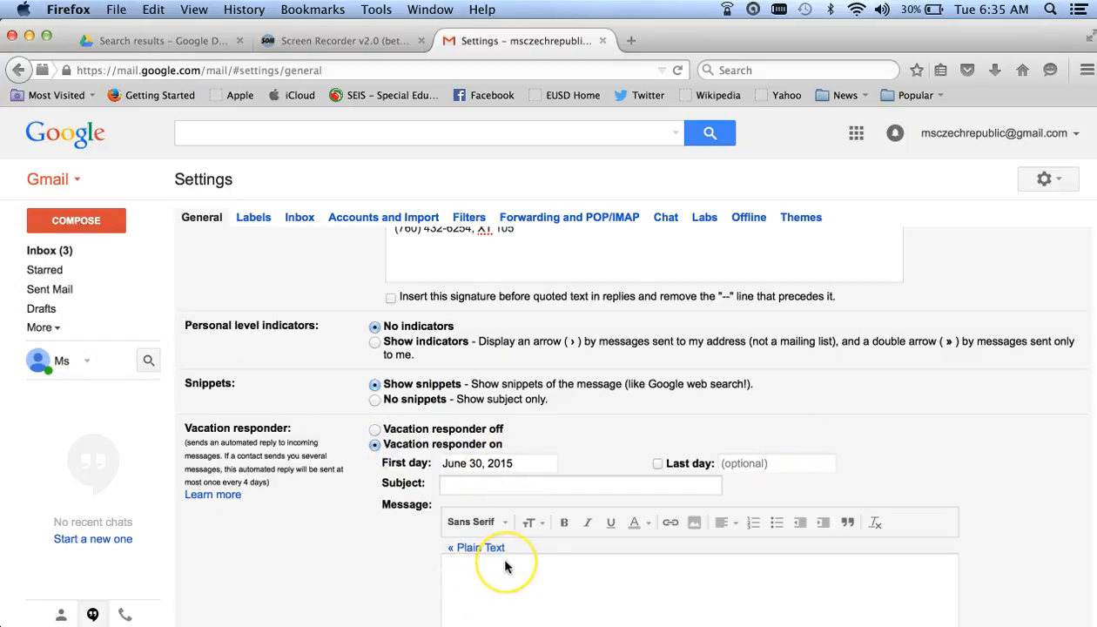
{"action": "left_click", "coordinate": [482, 590]}
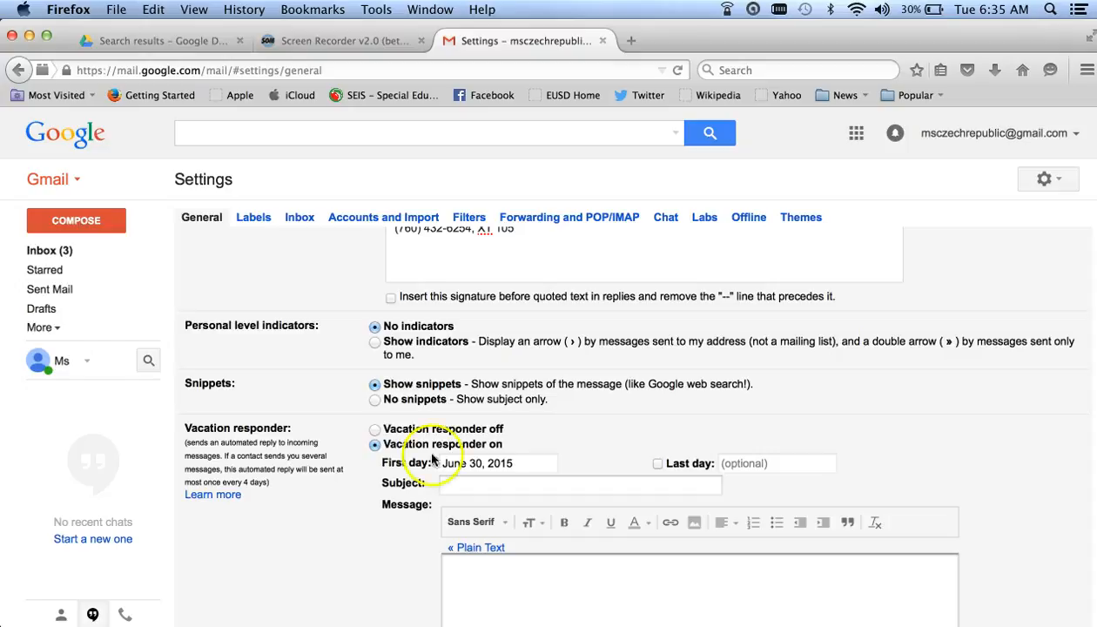
{"action": "left_click", "coordinate": [375, 431]}
{"action": "scroll", "coordinate": [350, 502], "scroll_direction": "down", "scroll_amount": 5}
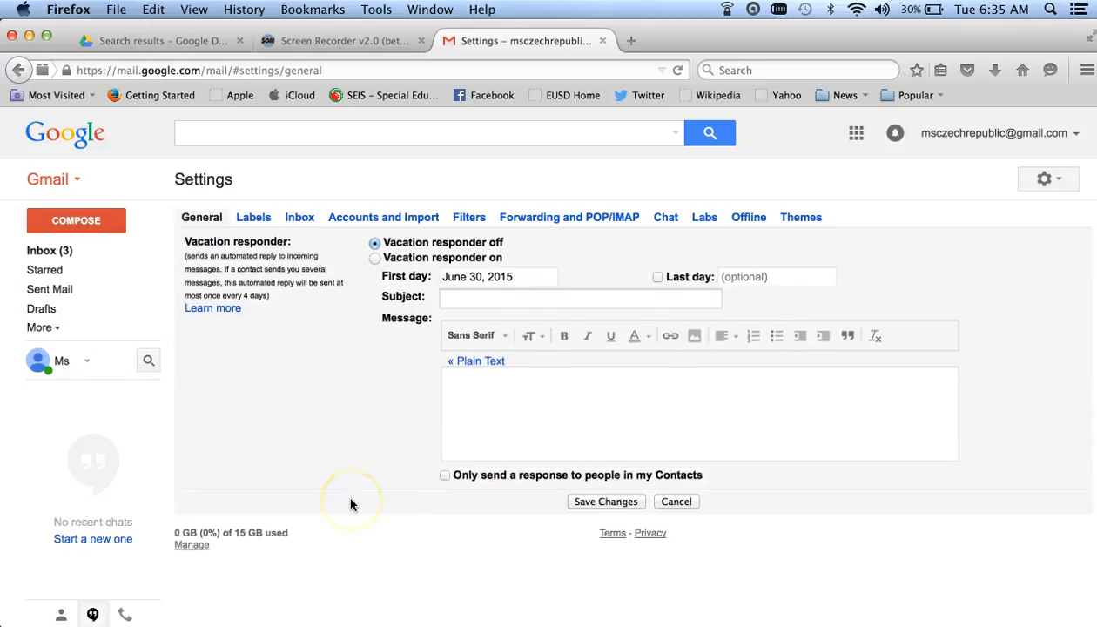
{"action": "left_click", "coordinate": [588, 473]}
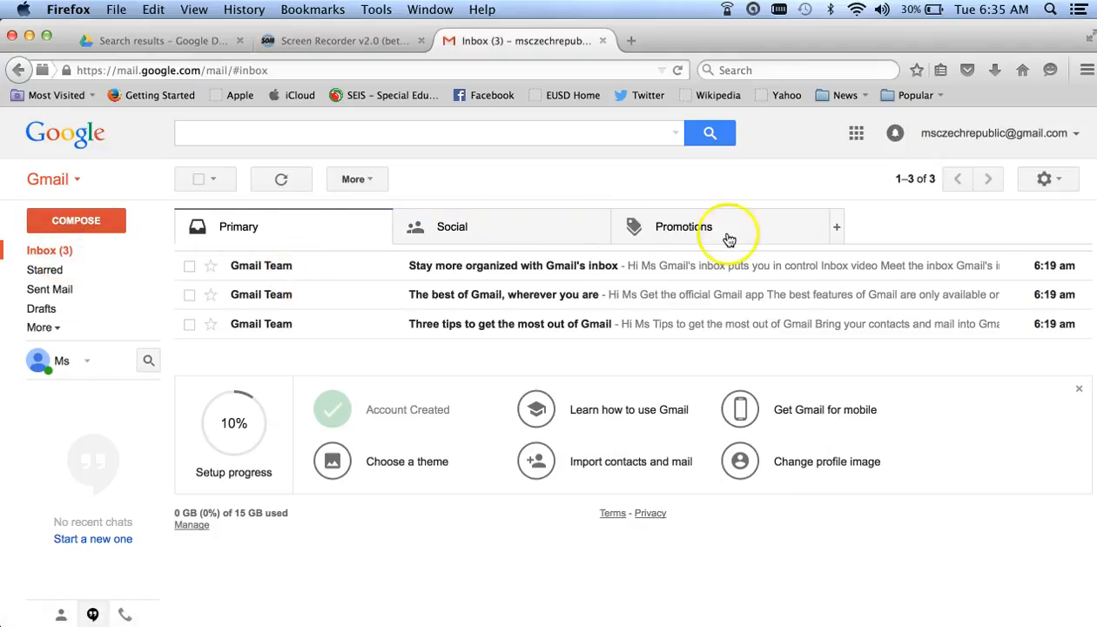
{"action": "left_click", "coordinate": [476, 245]}
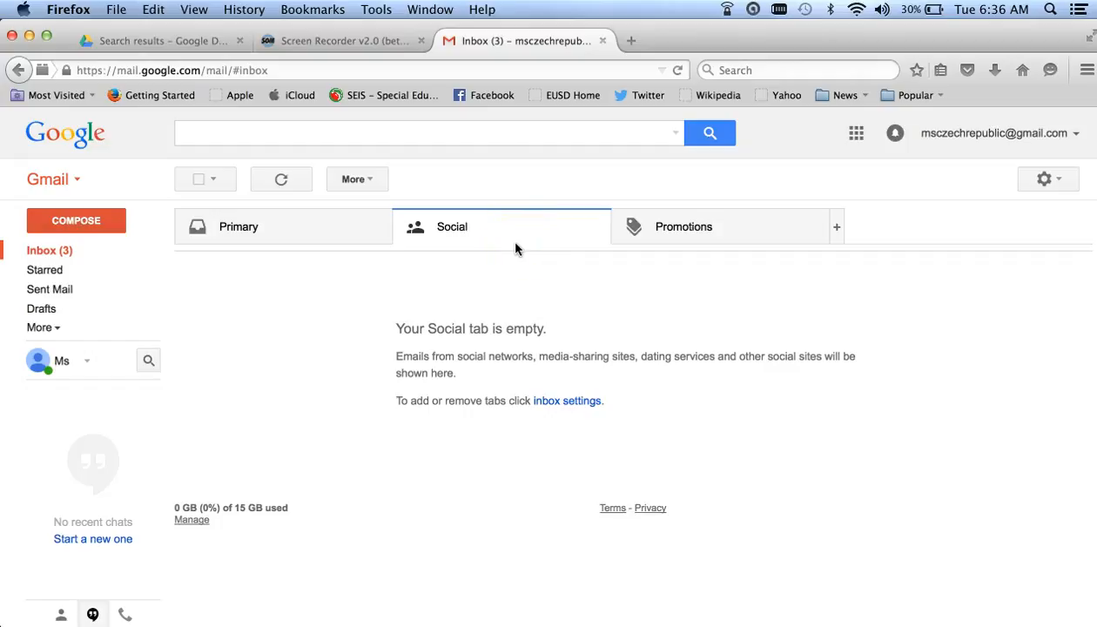
{"action": "left_click", "coordinate": [784, 231]}
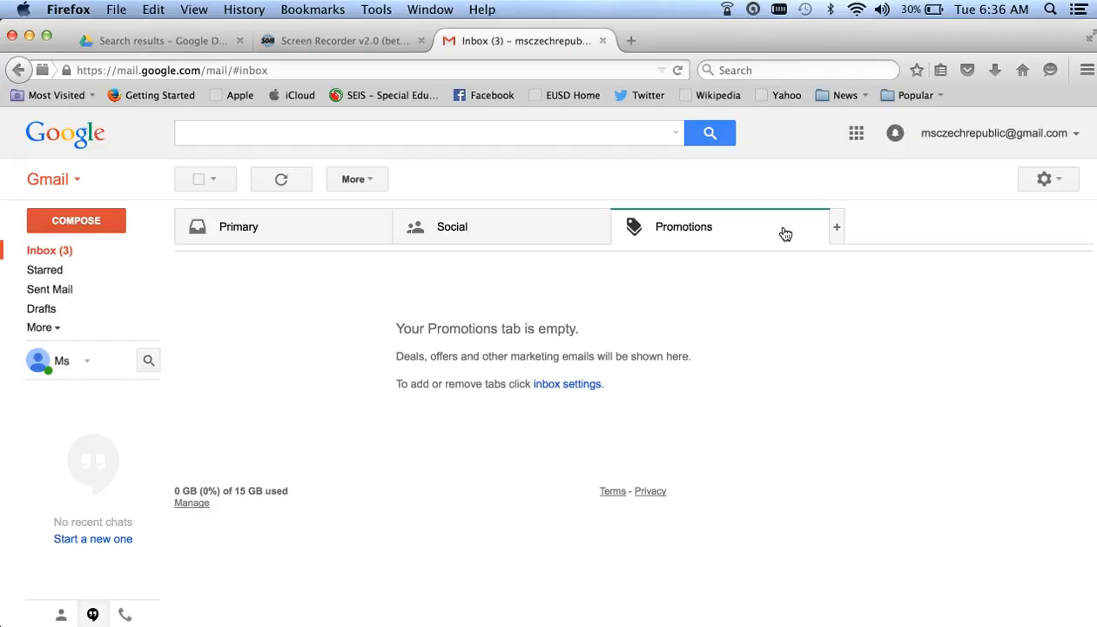
{"action": "left_click", "coordinate": [354, 230]}
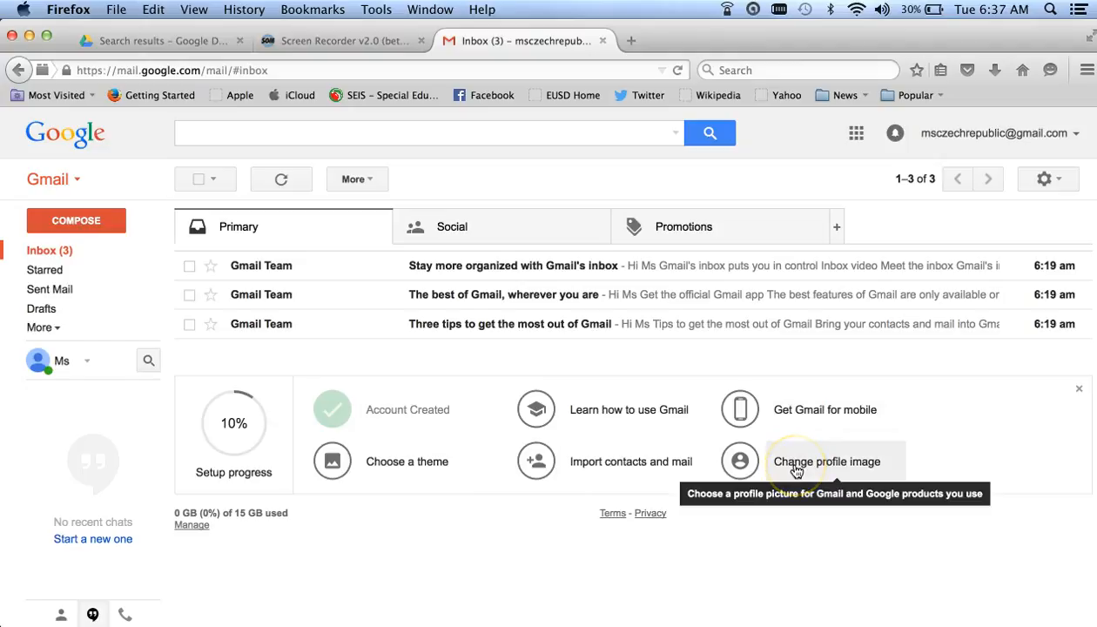
Start Choose a theme from the setup checklist and apply the Lavender colour theme.
{"action": "left_click", "coordinate": [383, 470]}
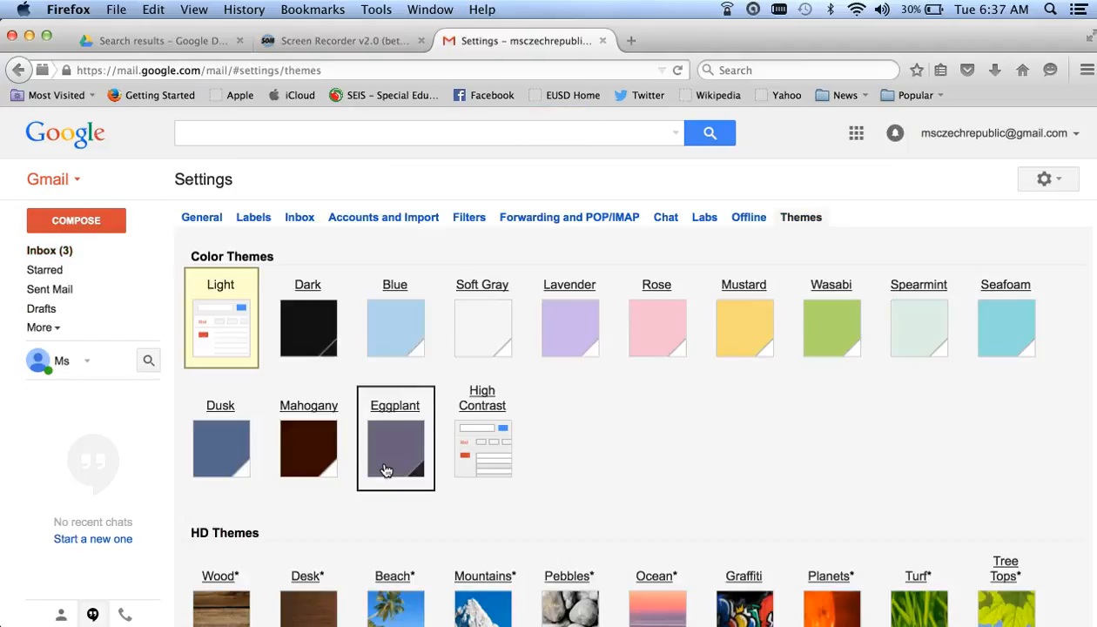
{"action": "left_click", "coordinate": [516, 426]}
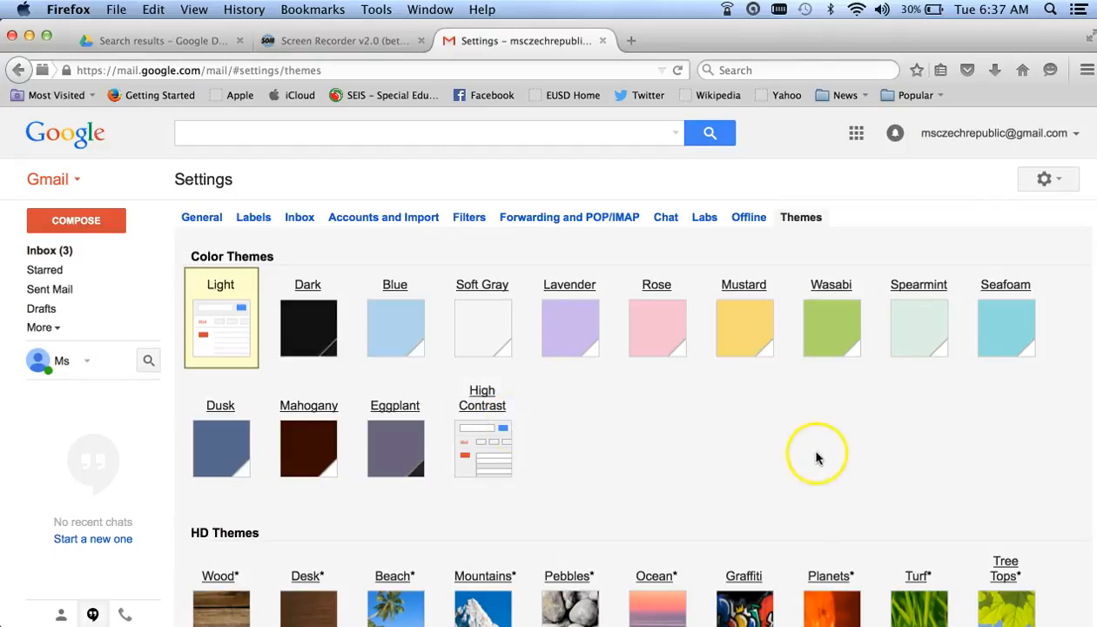
{"action": "scroll", "coordinate": [810, 453], "scroll_direction": "down", "scroll_amount": 3}
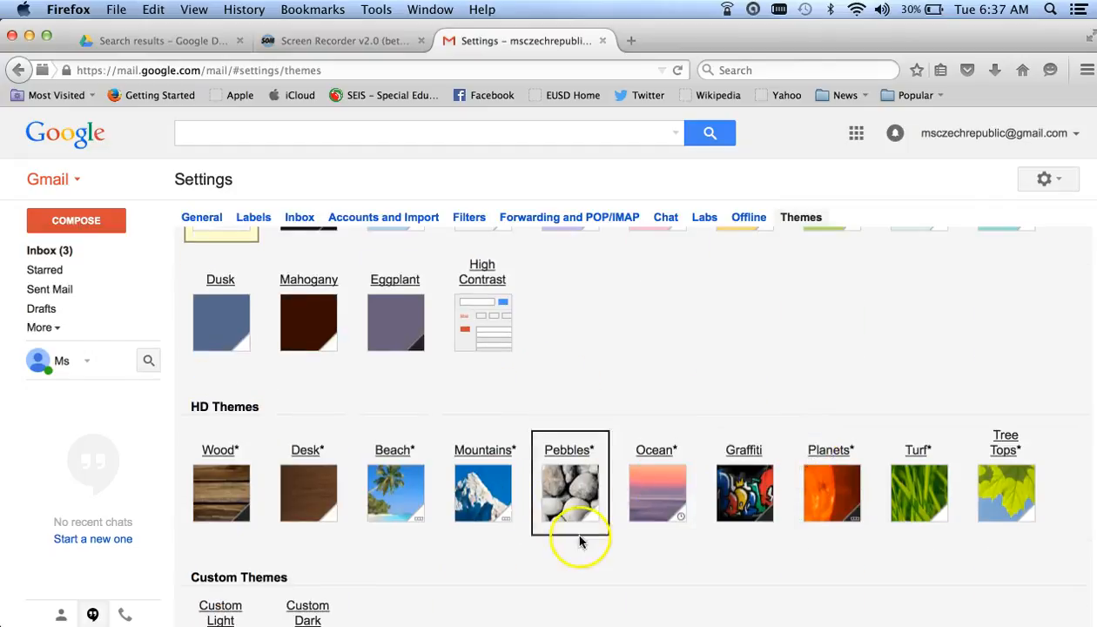
{"action": "scroll", "coordinate": [581, 531], "scroll_direction": "down", "scroll_amount": 7}
{"action": "scroll", "coordinate": [580, 541], "scroll_direction": "down", "scroll_amount": 3}
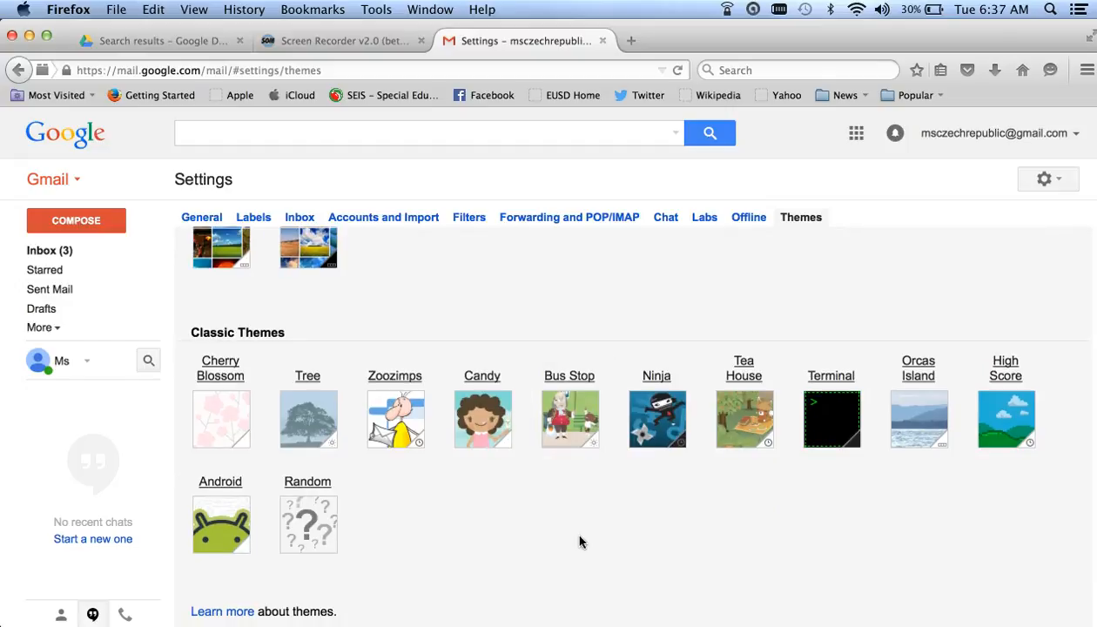
{"action": "scroll", "coordinate": [649, 453], "scroll_direction": "down", "scroll_amount": 5}
{"action": "scroll", "coordinate": [657, 449], "scroll_direction": "up", "scroll_amount": 18}
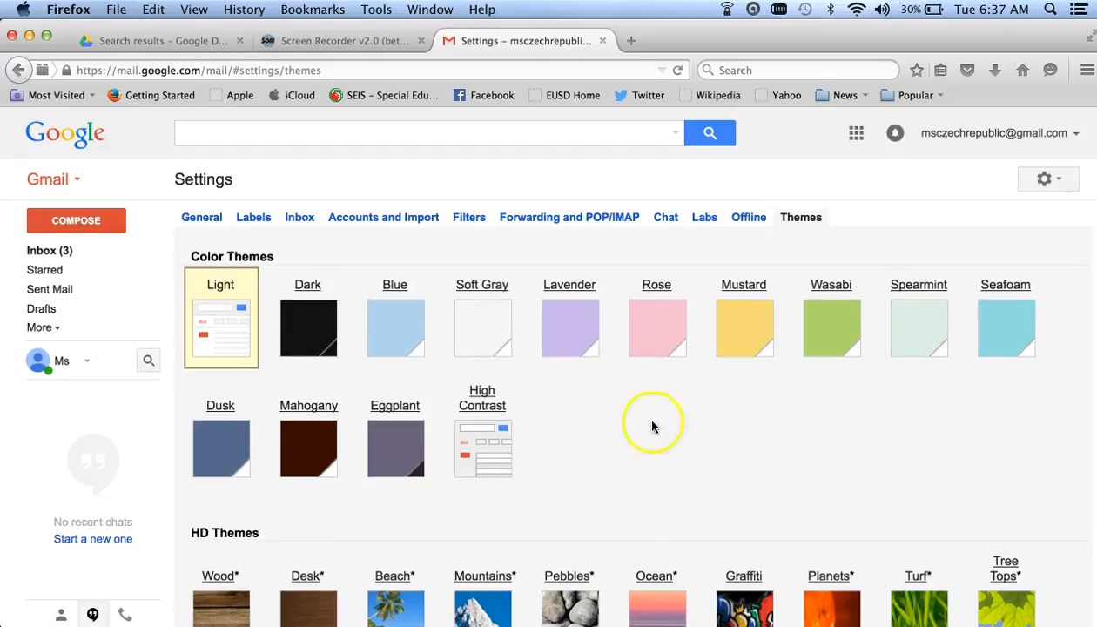
{"action": "left_click", "coordinate": [570, 344]}
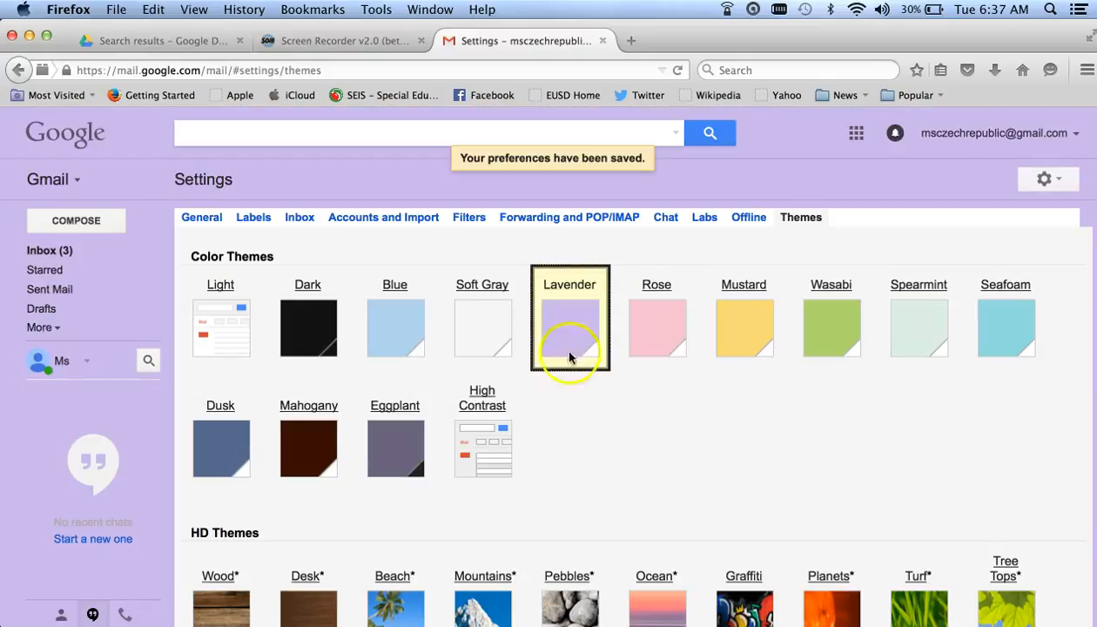
{"action": "scroll", "coordinate": [558, 387], "scroll_direction": "down", "scroll_amount": 2}
{"action": "left_click", "coordinate": [590, 554]}
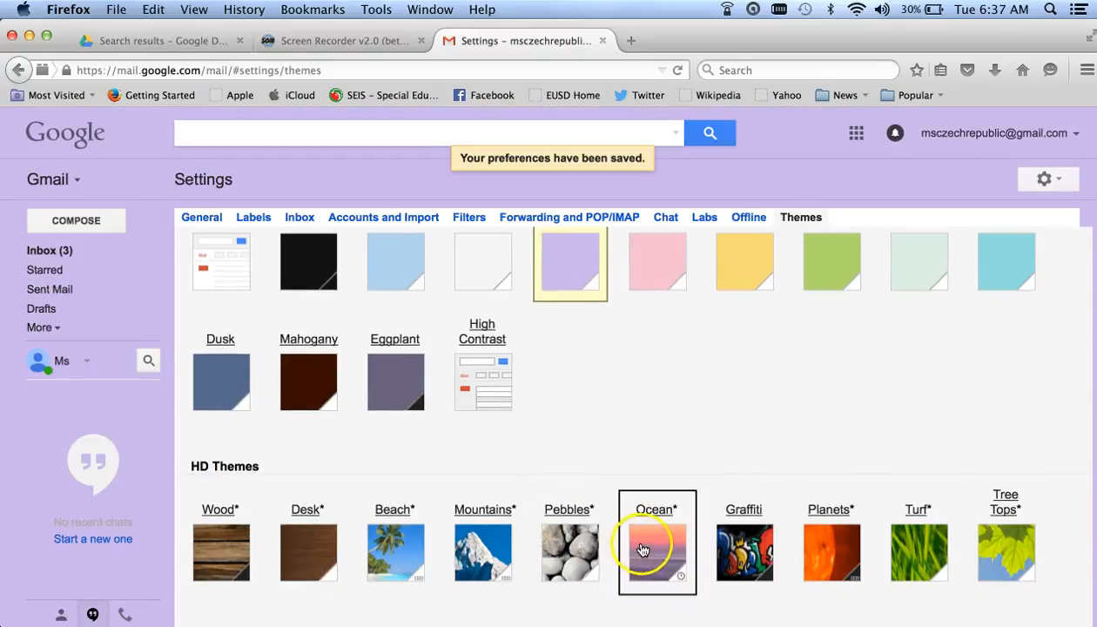
Apply the Graffiti HD theme with San Diego saved as its location.
{"action": "left_click", "coordinate": [772, 555]}
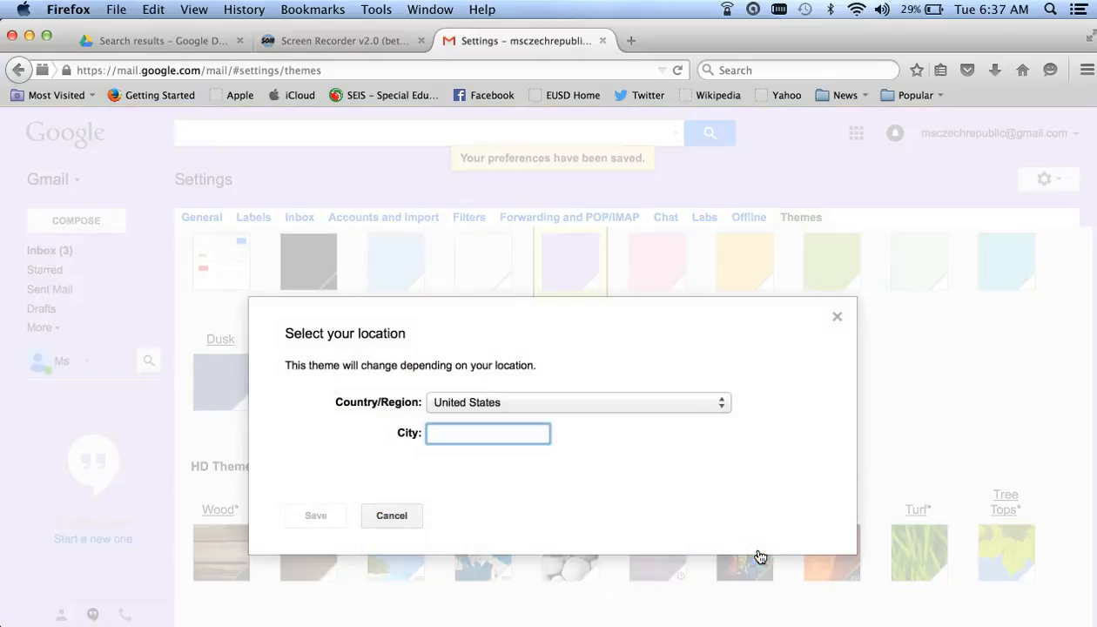
{"action": "type", "text": "San Diego"}
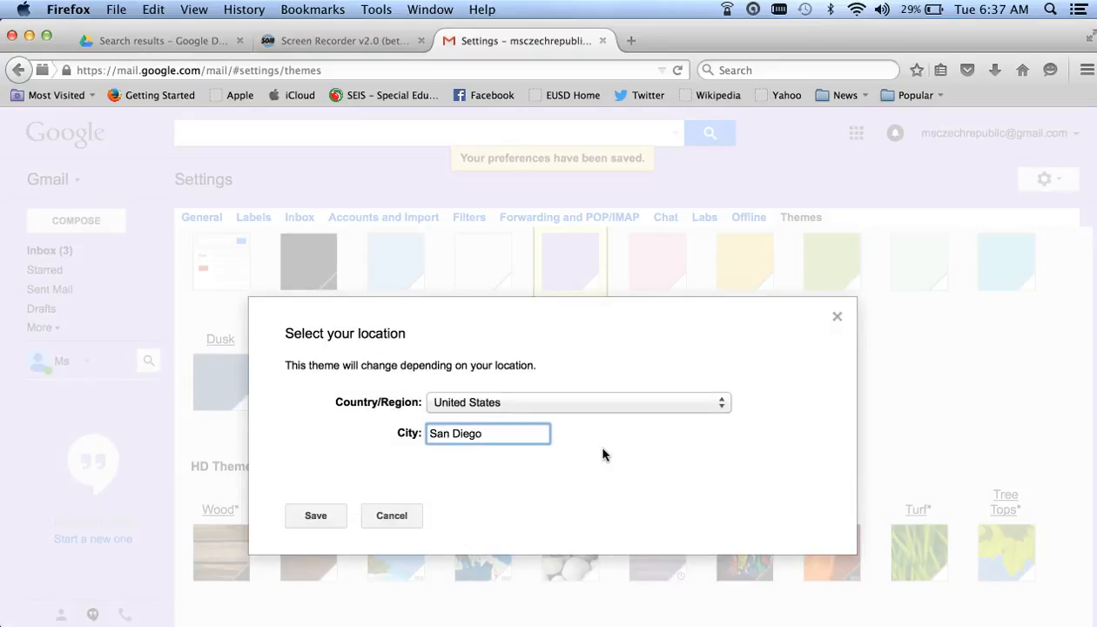
{"action": "left_click", "coordinate": [523, 481]}
{"action": "left_click", "coordinate": [328, 533]}
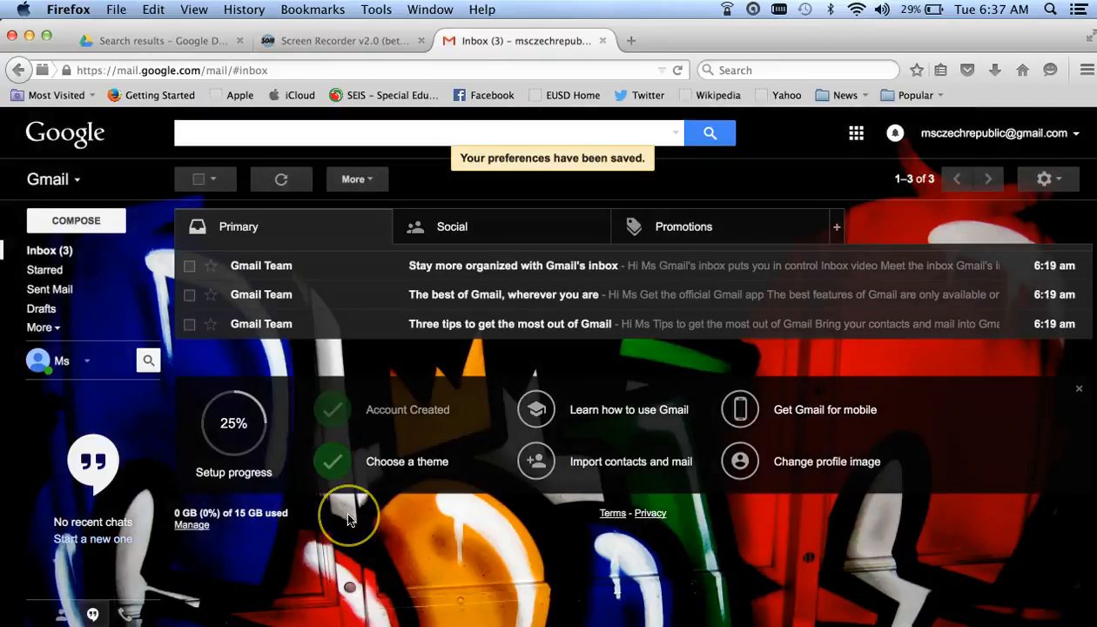
Pick Beach HD in the theme gallery in place of Graffiti, then return to the Inbox.
{"action": "left_click", "coordinate": [420, 460]}
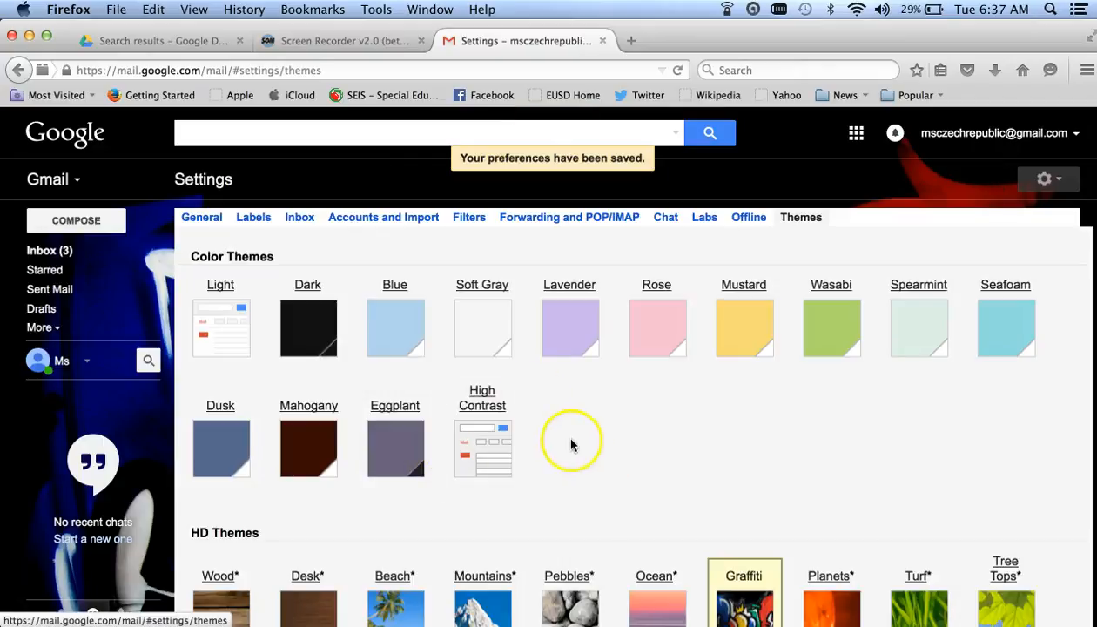
{"action": "scroll", "coordinate": [516, 458], "scroll_direction": "down", "scroll_amount": 3}
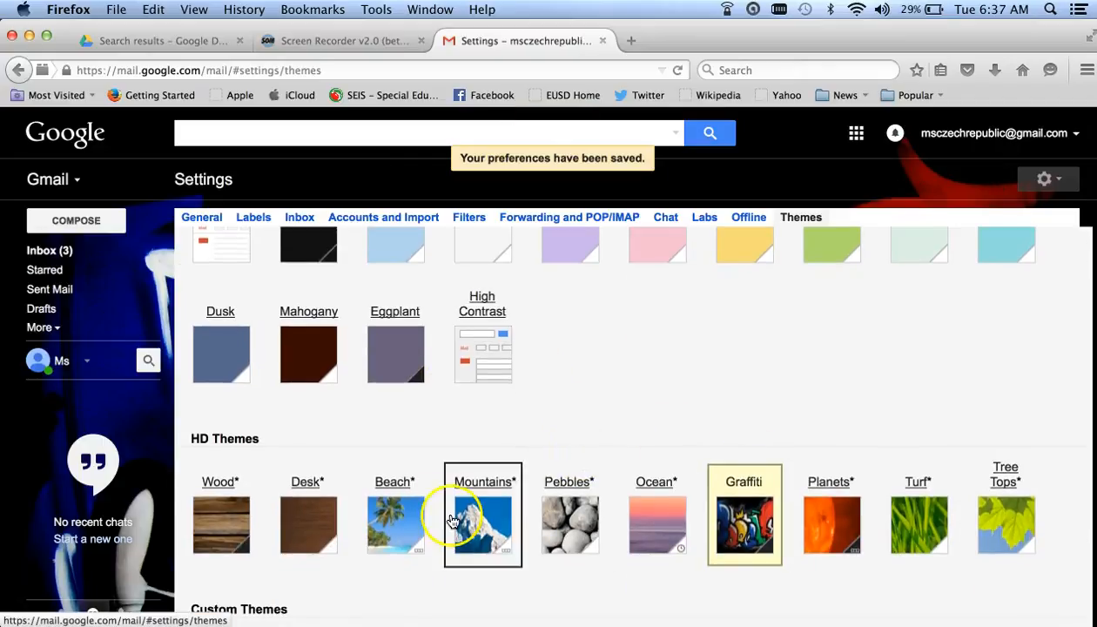
{"action": "left_click", "coordinate": [394, 523]}
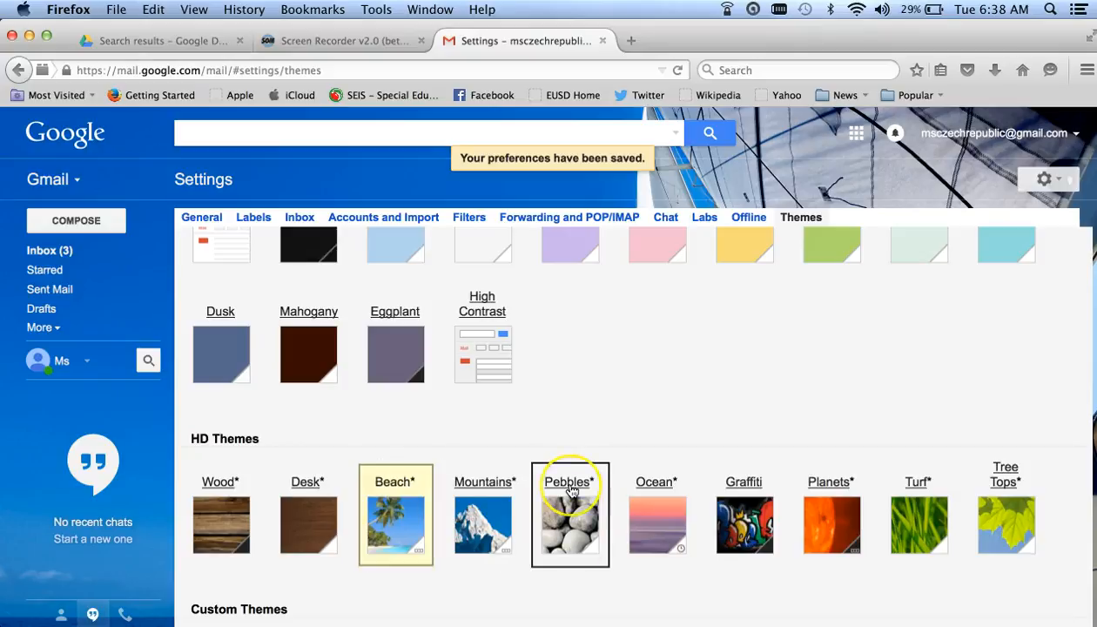
{"action": "scroll", "coordinate": [571, 492], "scroll_direction": "down", "scroll_amount": 2}
{"action": "scroll", "coordinate": [572, 492], "scroll_direction": "down", "scroll_amount": 5}
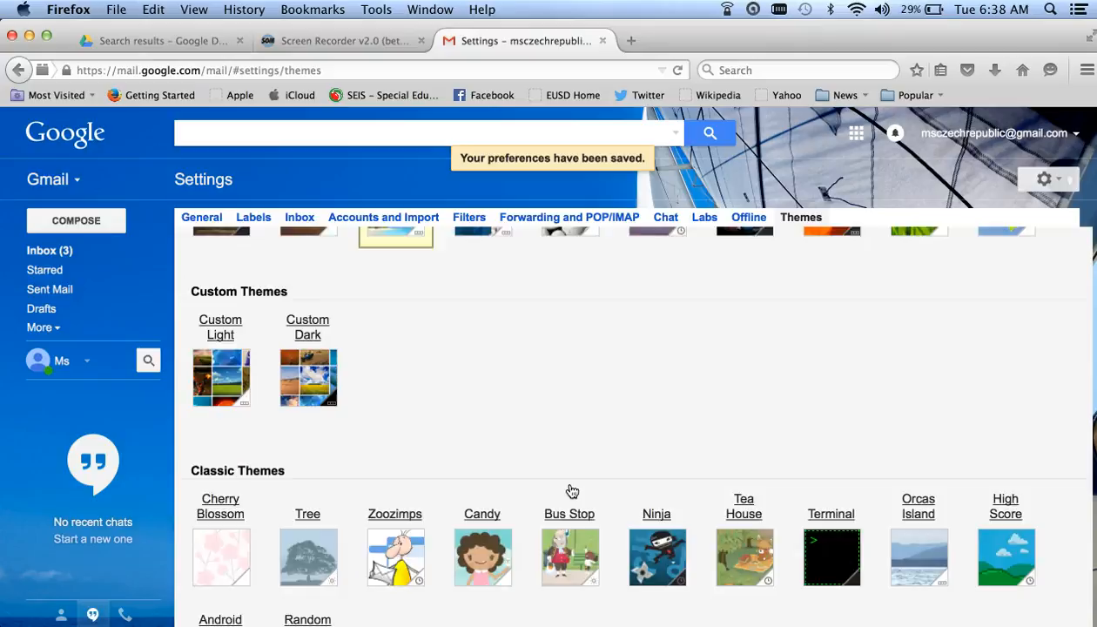
{"action": "scroll", "coordinate": [572, 492], "scroll_direction": "down", "scroll_amount": 8}
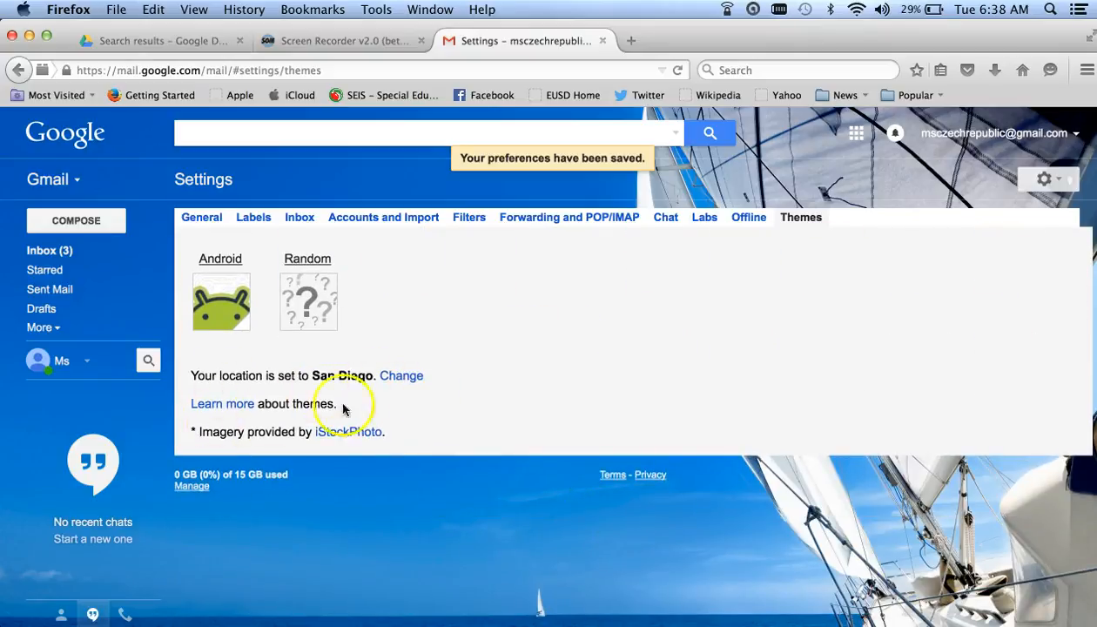
{"action": "scroll", "coordinate": [403, 434], "scroll_direction": "up", "scroll_amount": 10}
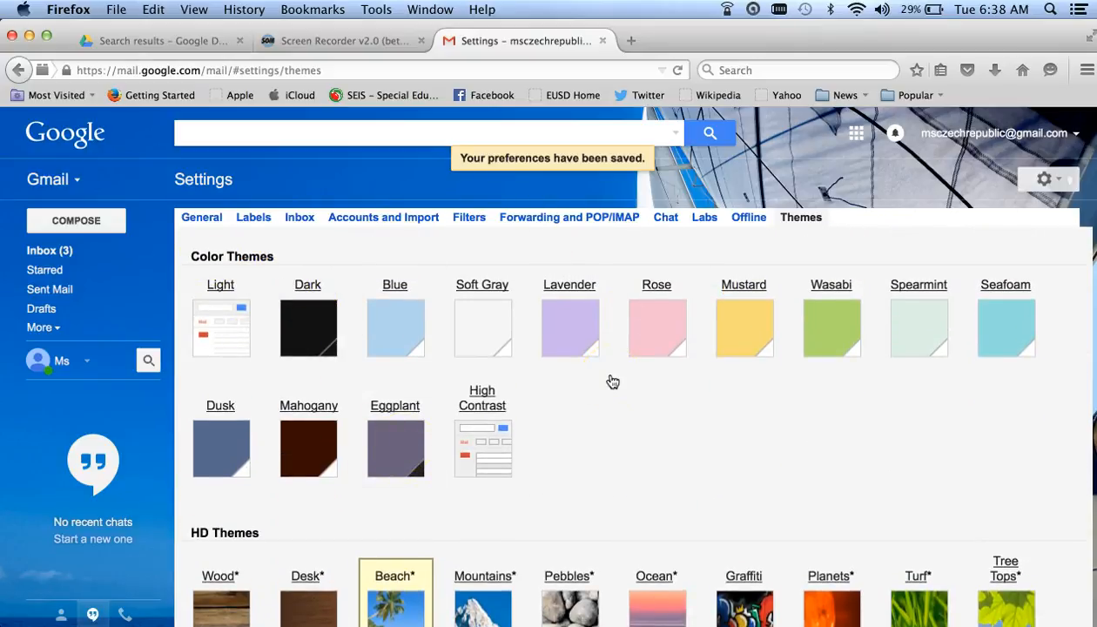
{"action": "left_click", "coordinate": [64, 250]}
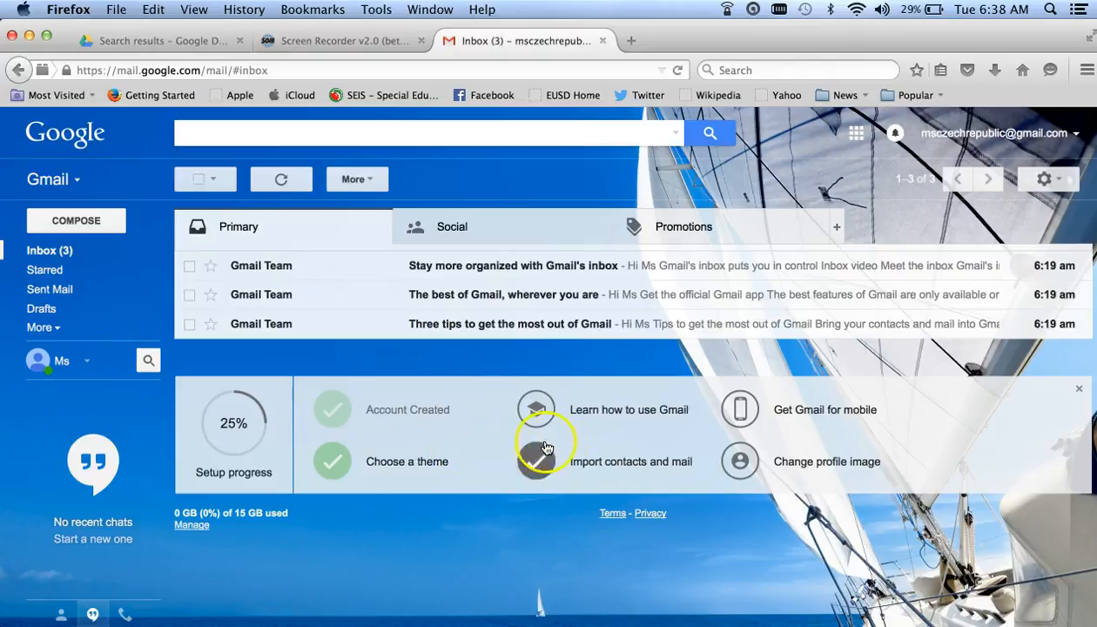
Tick off Import contacts and mail by cancelling its sign-in popup, then open the Gmail tips help.
{"action": "left_click", "coordinate": [603, 460]}
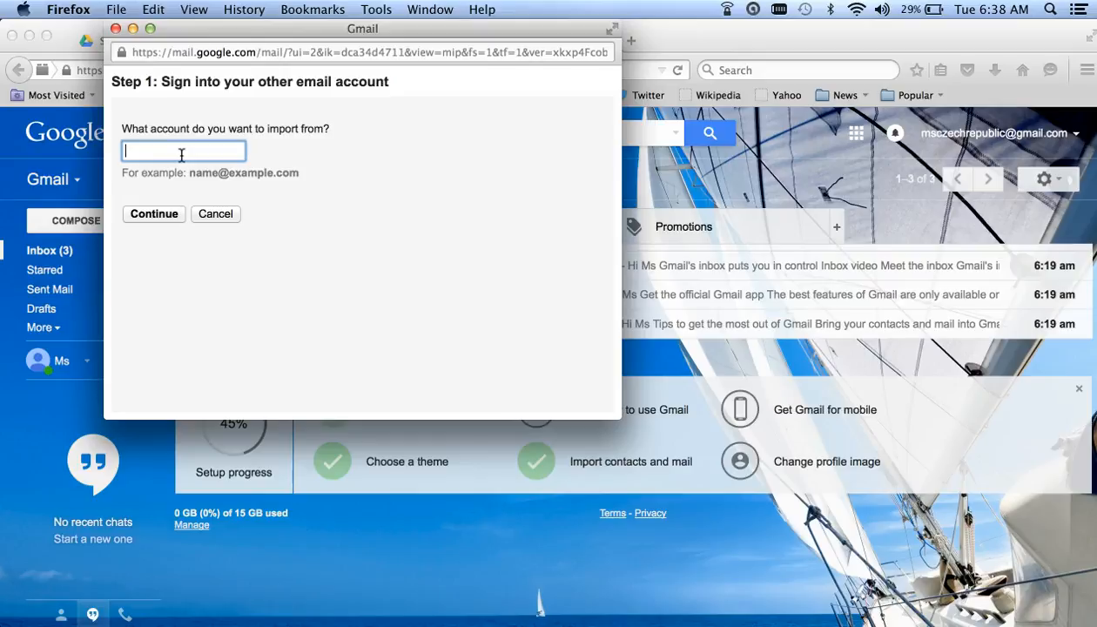
{"action": "left_click", "coordinate": [215, 213]}
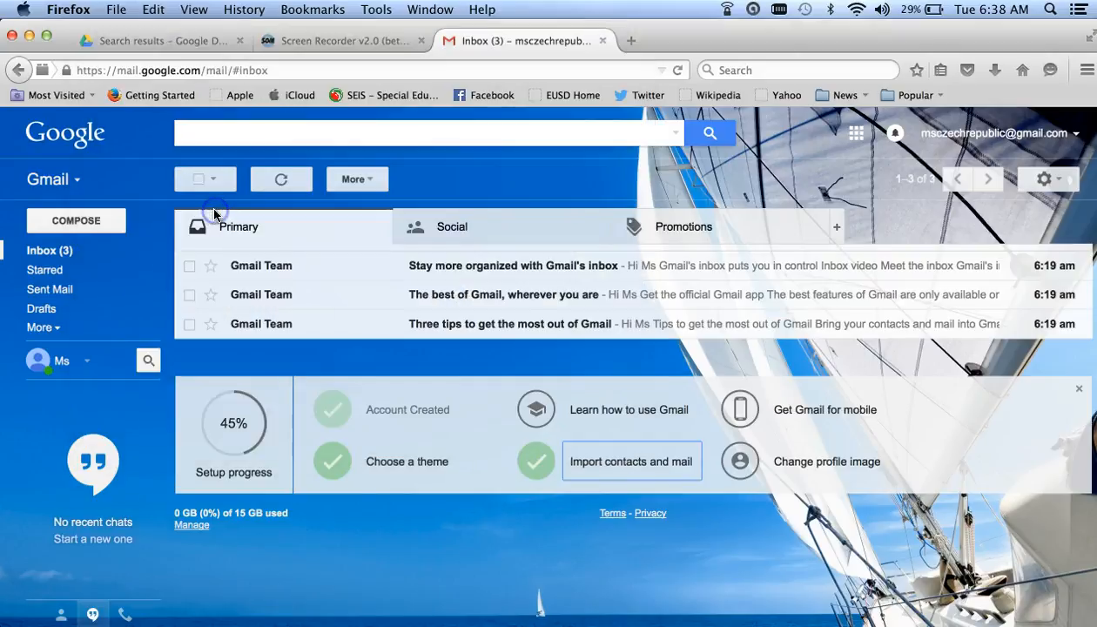
{"action": "left_click", "coordinate": [647, 411]}
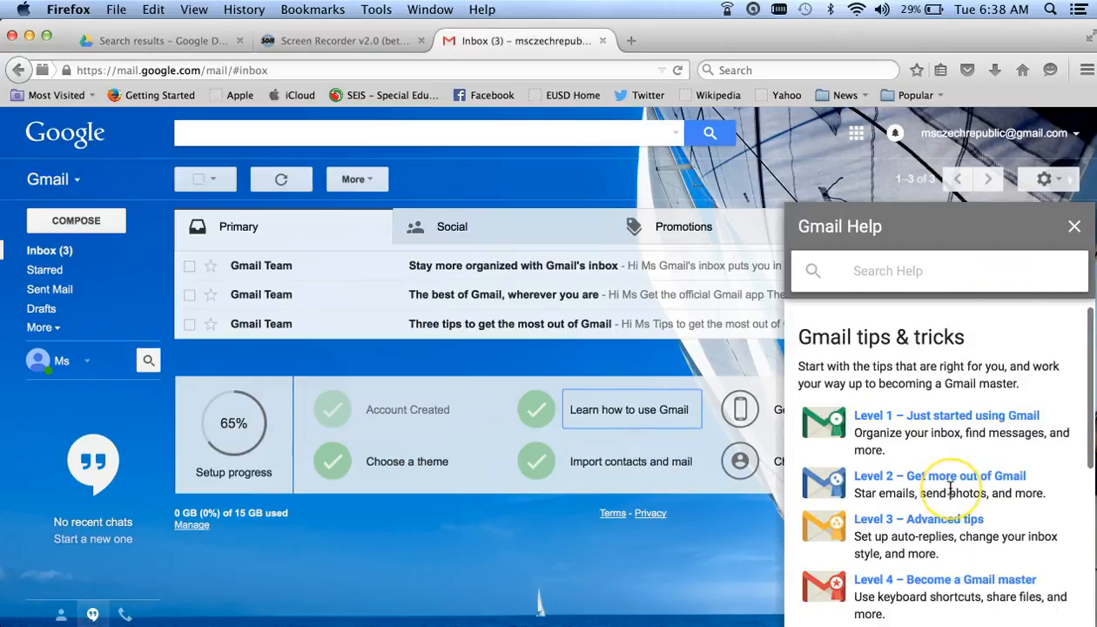
Scroll through the Gmail Help tips, then close the help panel.
{"action": "scroll", "coordinate": [951, 491], "scroll_direction": "down", "scroll_amount": 5}
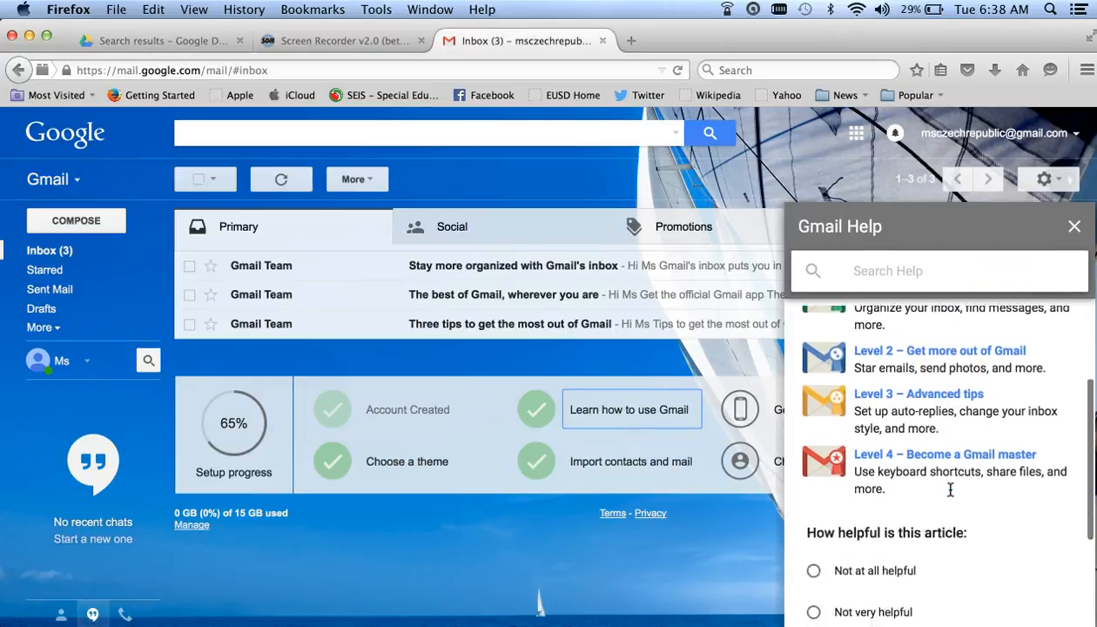
{"action": "scroll", "coordinate": [951, 490], "scroll_direction": "down", "scroll_amount": 1}
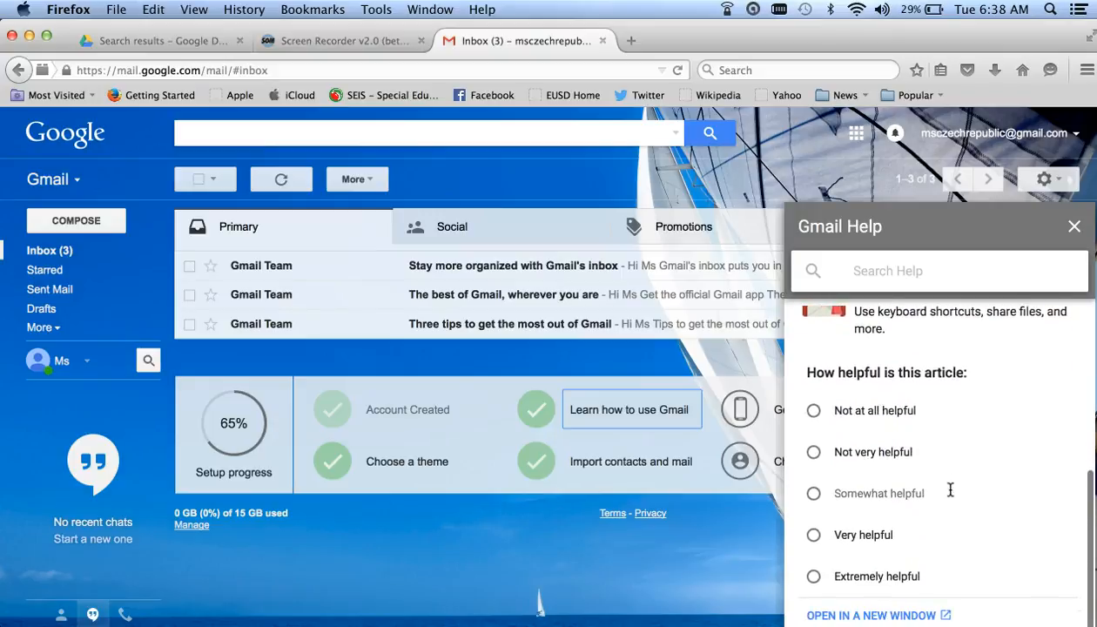
{"action": "scroll", "coordinate": [951, 490], "scroll_direction": "up", "scroll_amount": 6}
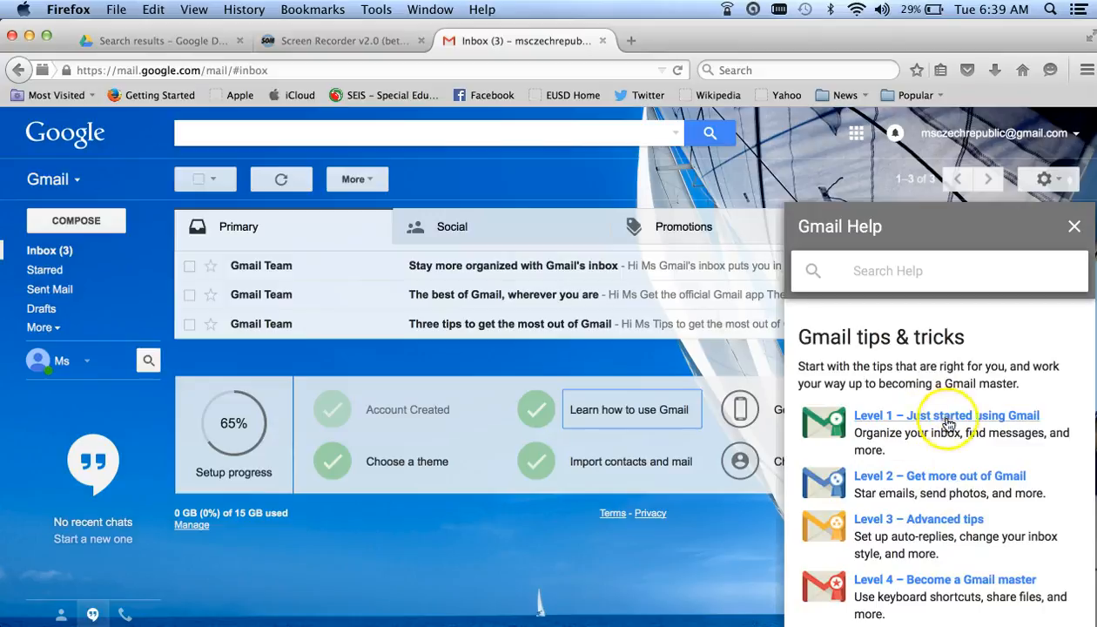
{"action": "scroll", "coordinate": [962, 430], "scroll_direction": "down", "scroll_amount": 2}
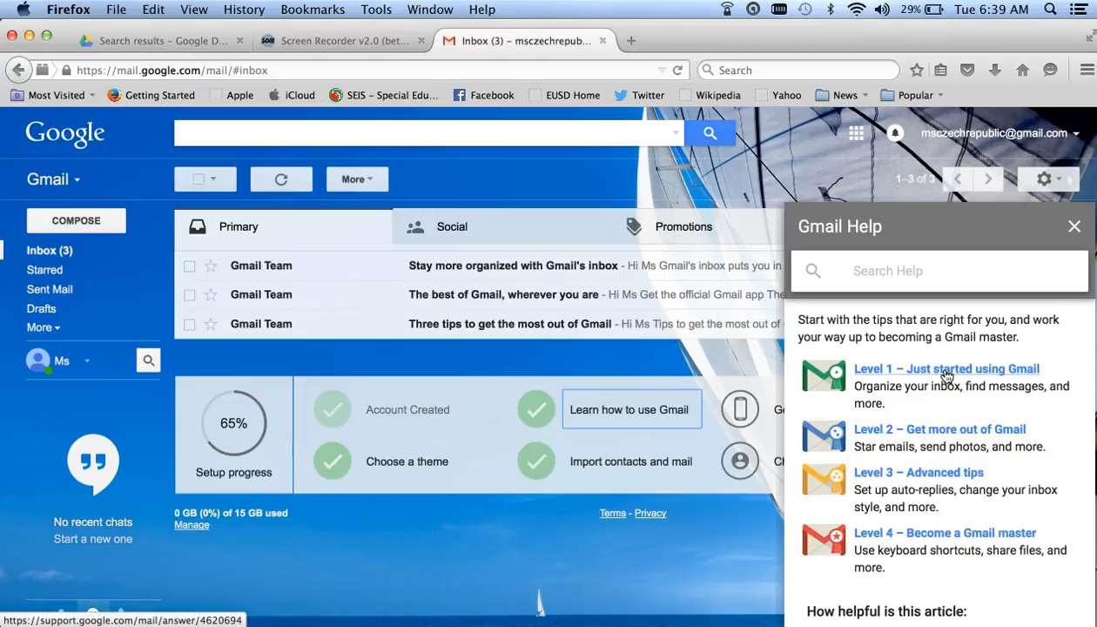
{"action": "left_click", "coordinate": [1071, 224]}
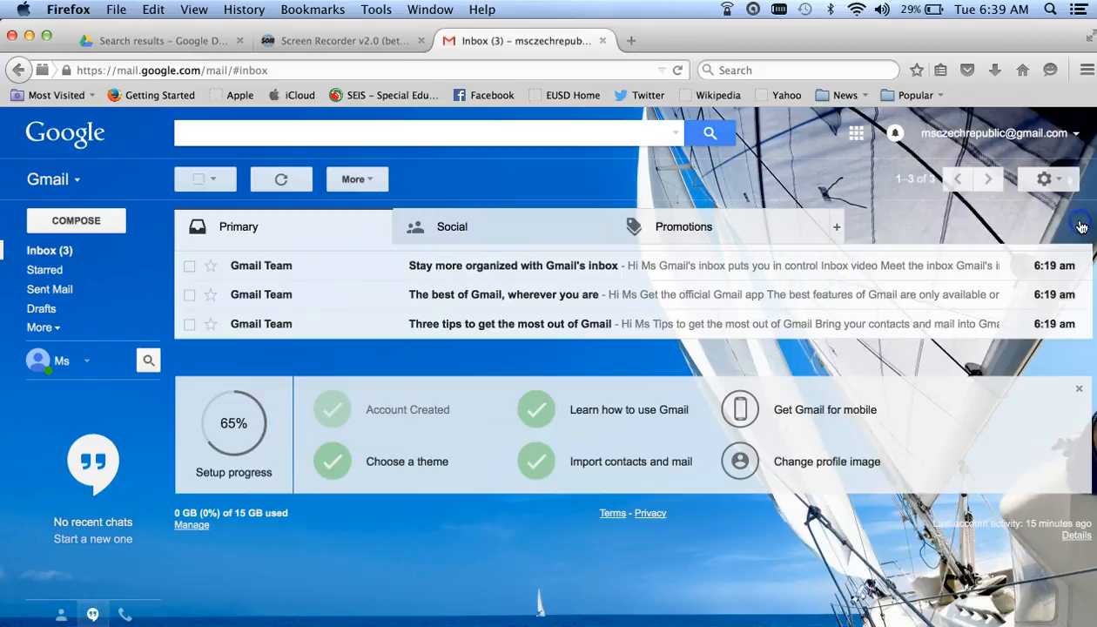
Read the first Gmail Team welcome email and return to the inbox.
{"action": "left_click", "coordinate": [498, 263]}
{"action": "scroll", "coordinate": [478, 388], "scroll_direction": "down", "scroll_amount": 5}
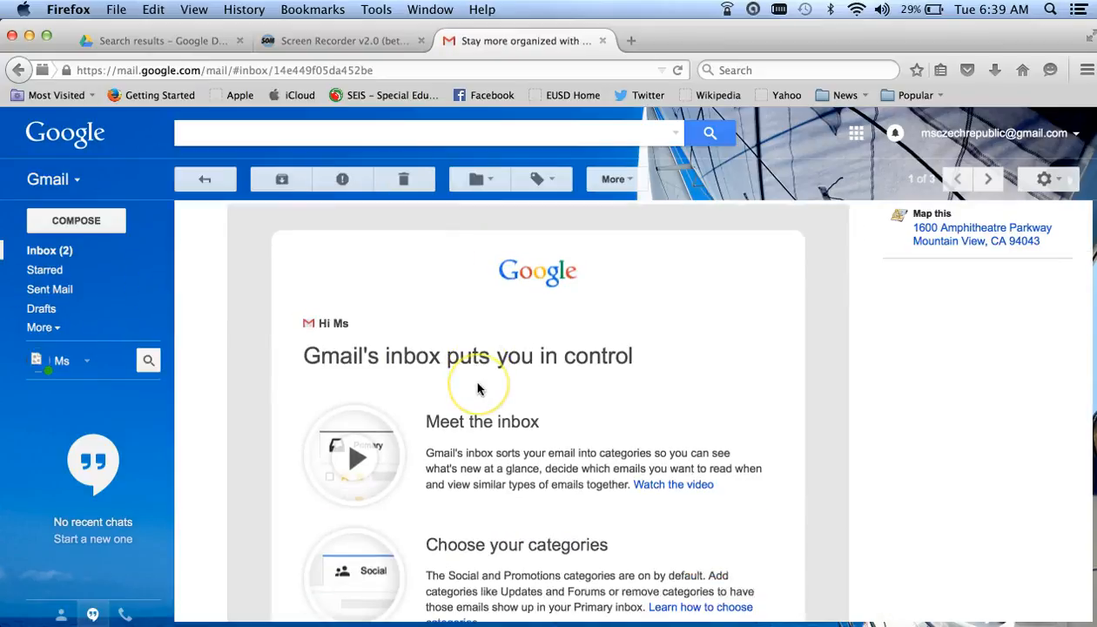
{"action": "scroll", "coordinate": [481, 427], "scroll_direction": "down", "scroll_amount": 5}
{"action": "scroll", "coordinate": [479, 400], "scroll_direction": "up", "scroll_amount": 10}
{"action": "left_click", "coordinate": [46, 333]}
{"action": "left_click", "coordinate": [35, 252]}
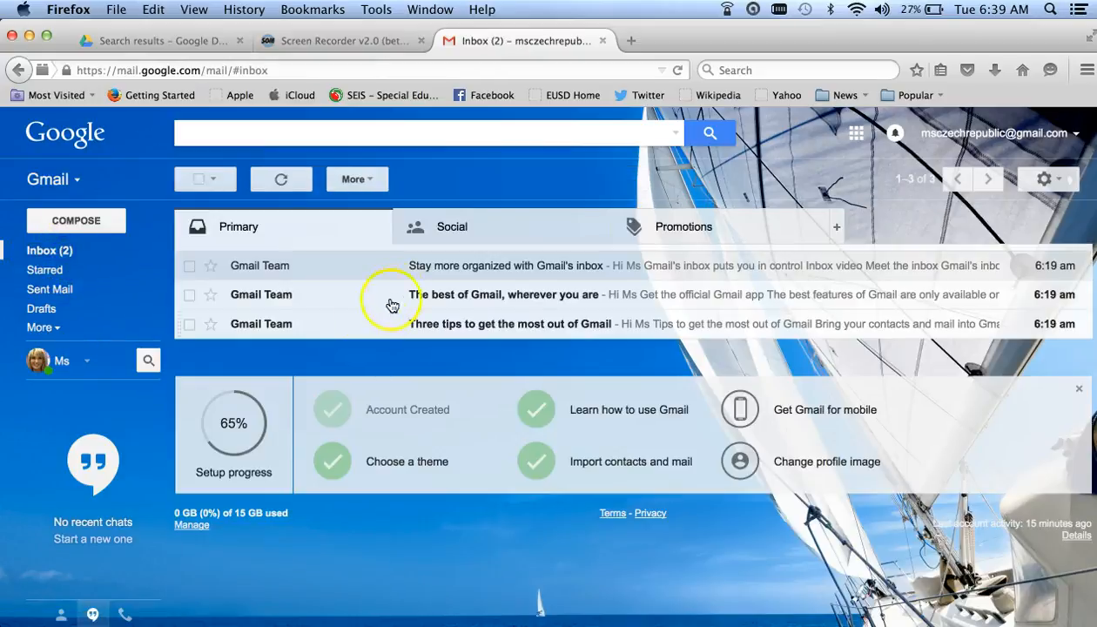
Read 'The best of Gmail' email and return to the inbox.
{"action": "left_click", "coordinate": [424, 298]}
{"action": "scroll", "coordinate": [470, 418], "scroll_direction": "down", "scroll_amount": 3}
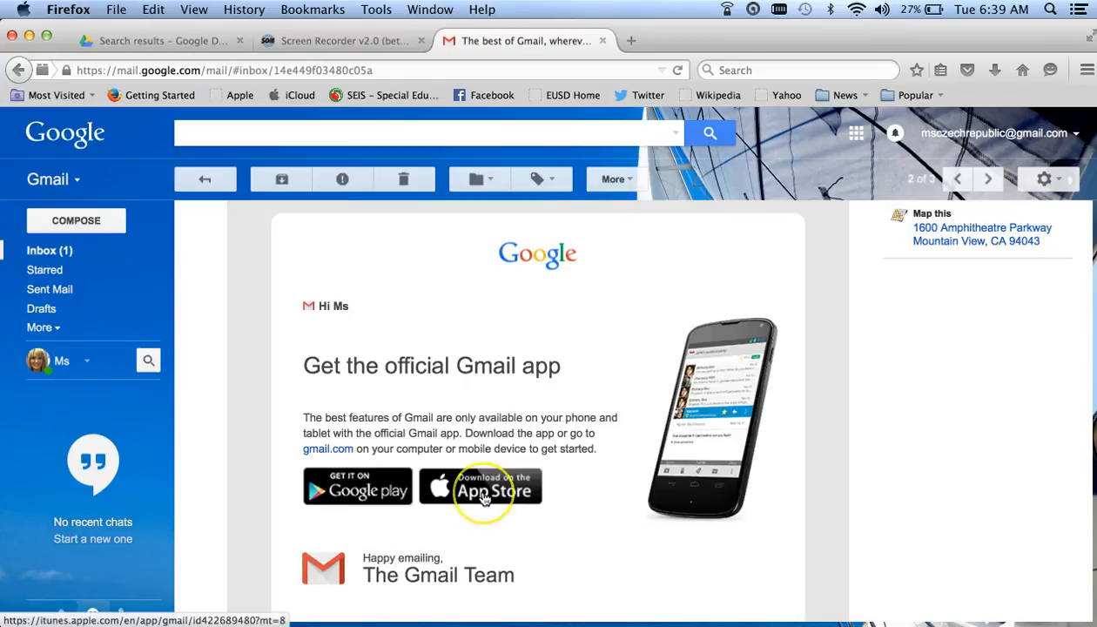
{"action": "scroll", "coordinate": [479, 505], "scroll_direction": "down", "scroll_amount": 4}
{"action": "scroll", "coordinate": [485, 499], "scroll_direction": "up", "scroll_amount": 4}
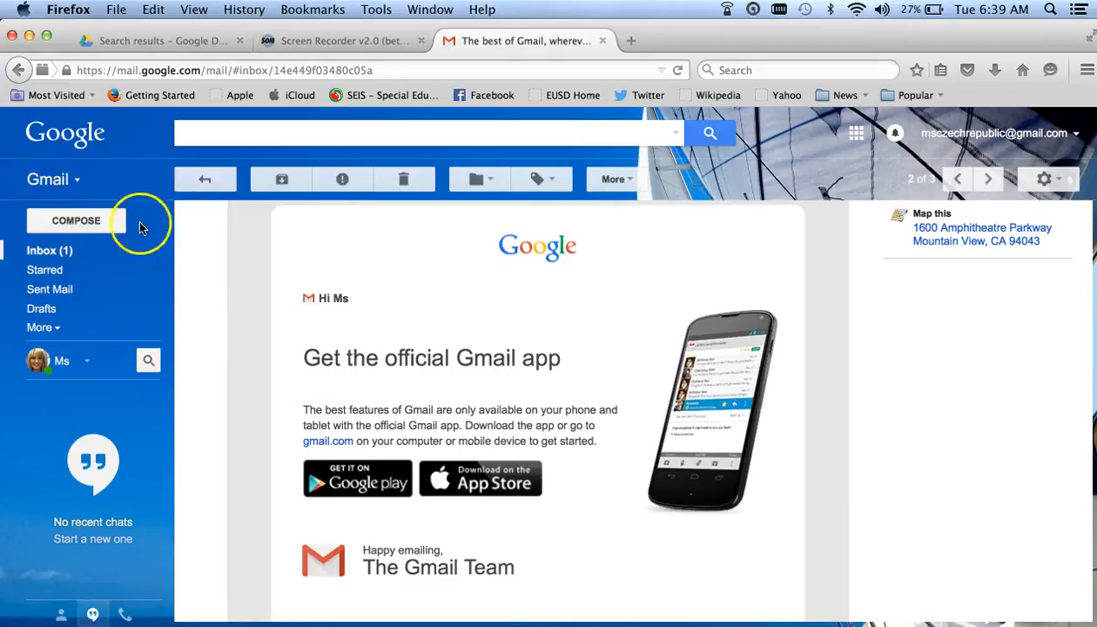
{"action": "left_click", "coordinate": [76, 252]}
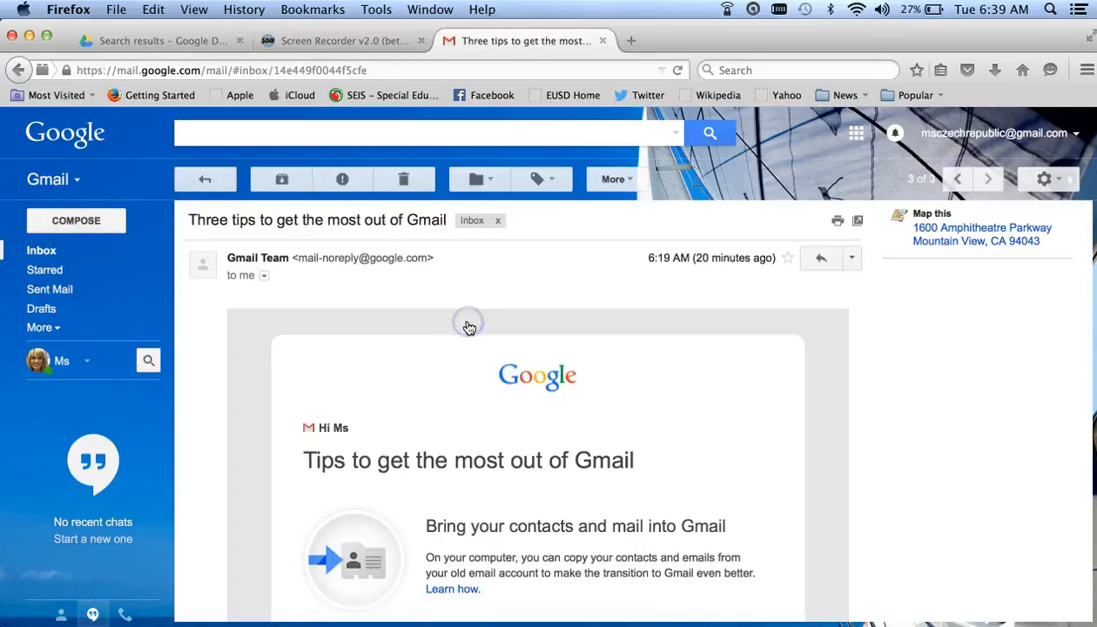
Read 'Three tips to get the most out of Gmail' and return to the inbox.
{"action": "left_click", "coordinate": [462, 324]}
{"action": "scroll", "coordinate": [561, 422], "scroll_direction": "down", "scroll_amount": 2}
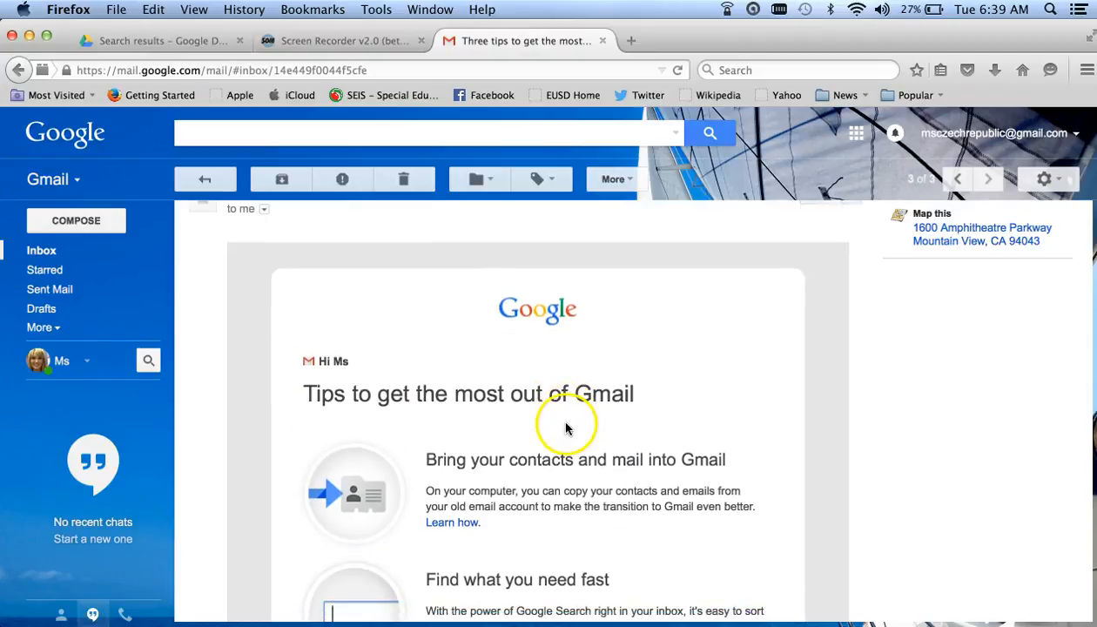
{"action": "scroll", "coordinate": [595, 487], "scroll_direction": "down", "scroll_amount": 3}
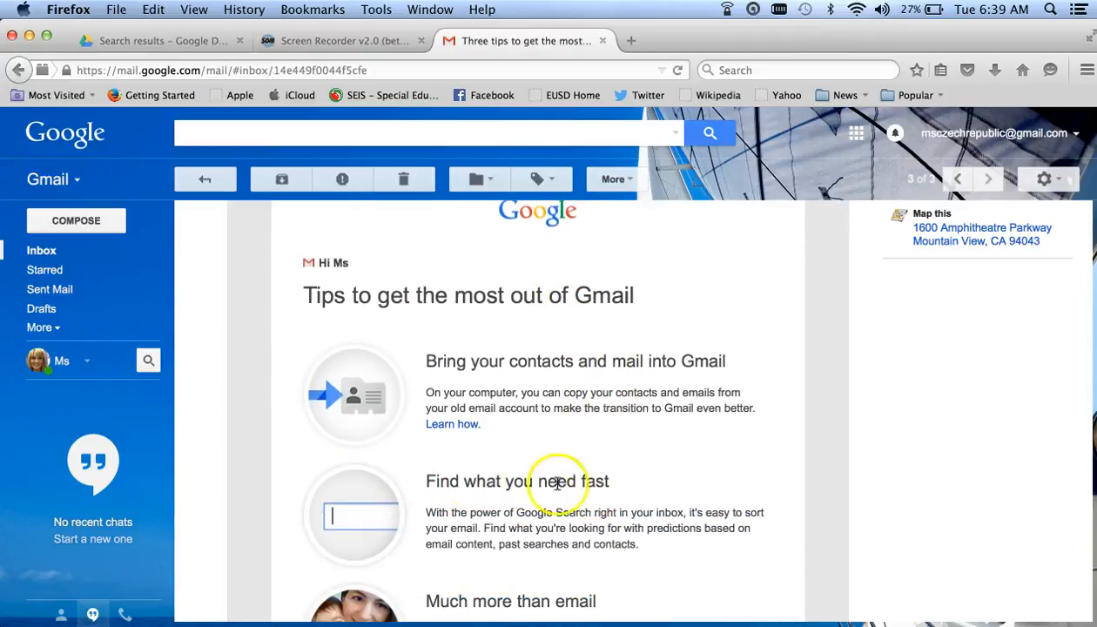
{"action": "scroll", "coordinate": [634, 530], "scroll_direction": "down", "scroll_amount": 4}
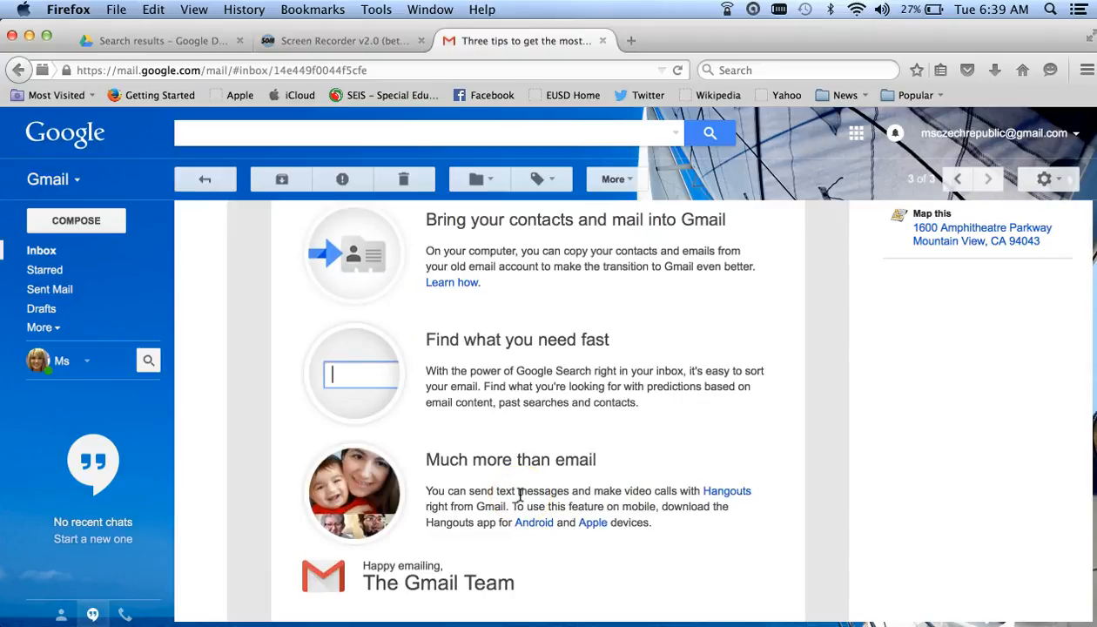
{"action": "scroll", "coordinate": [238, 373], "scroll_direction": "up", "scroll_amount": 7}
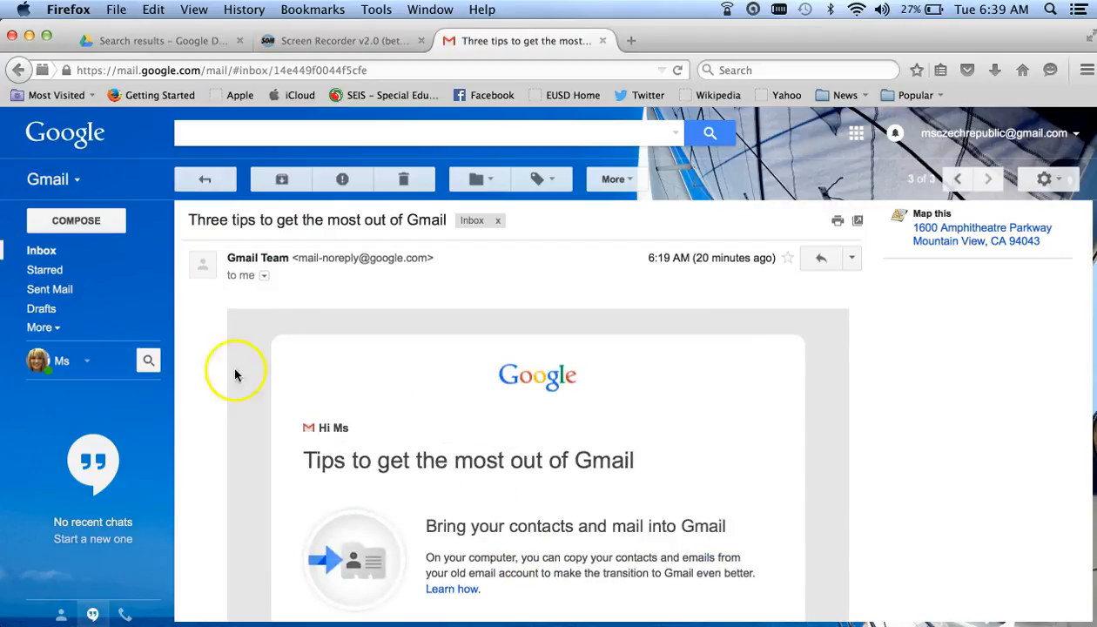
{"action": "left_click", "coordinate": [52, 252]}
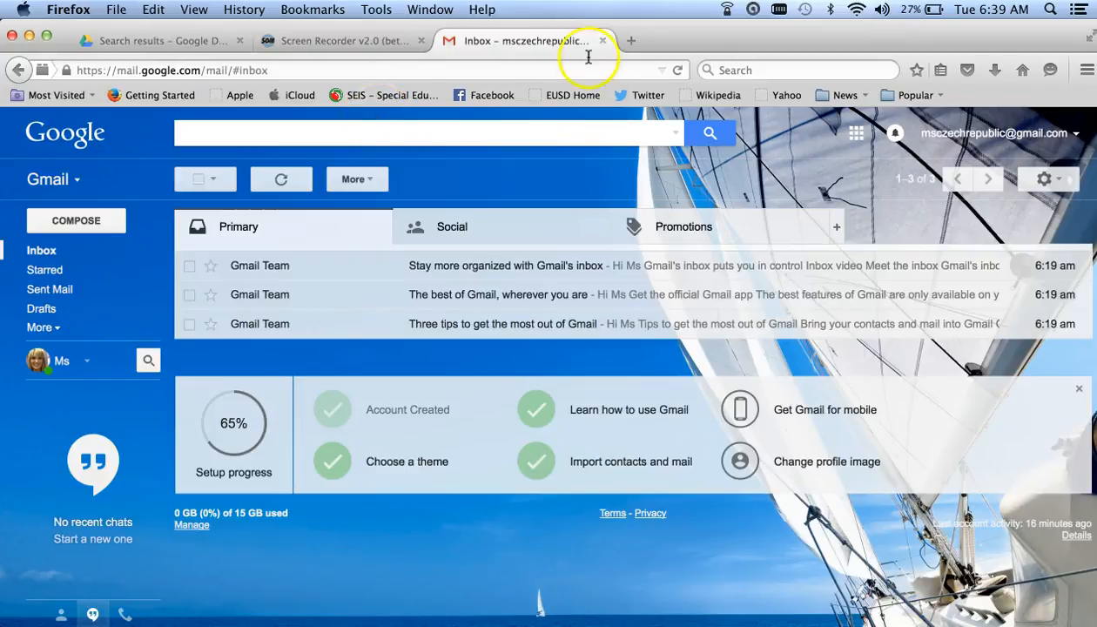
Sign out of Gmail from the account menu at the top right.
{"action": "left_click", "coordinate": [1066, 133]}
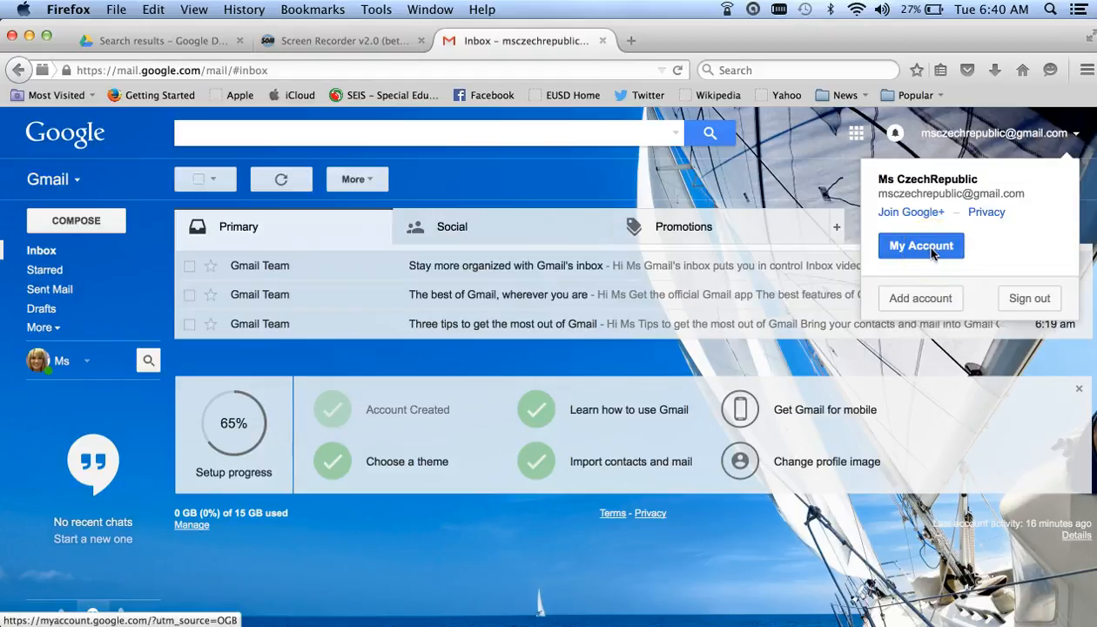
{"action": "left_click", "coordinate": [1027, 299]}
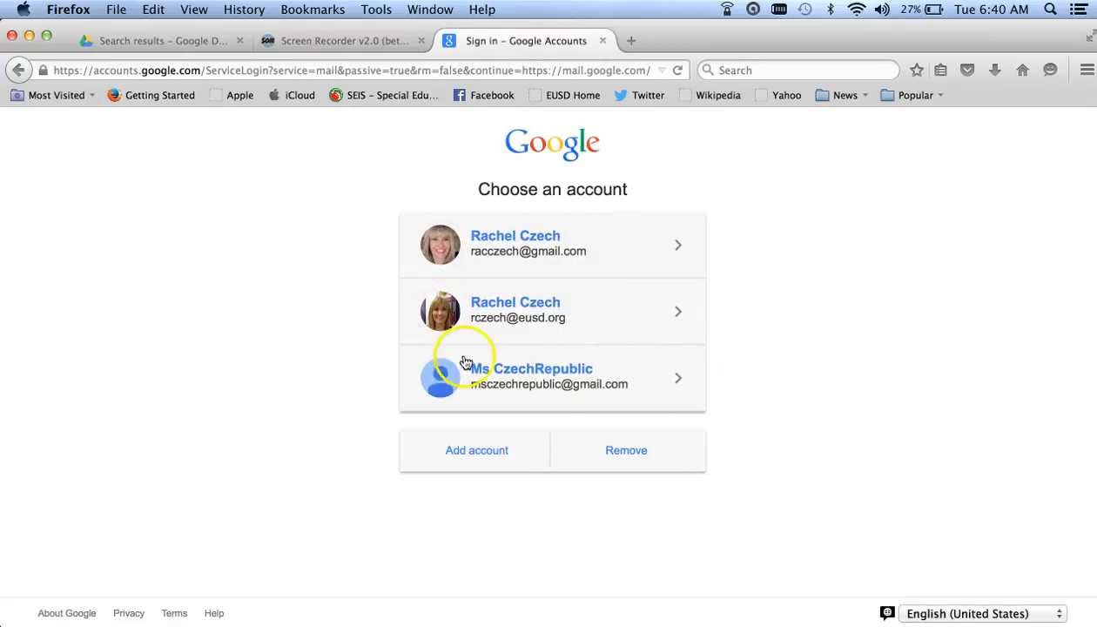
Choose the saved account in Choose an account and sign in with its password.
{"action": "left_click", "coordinate": [544, 378]}
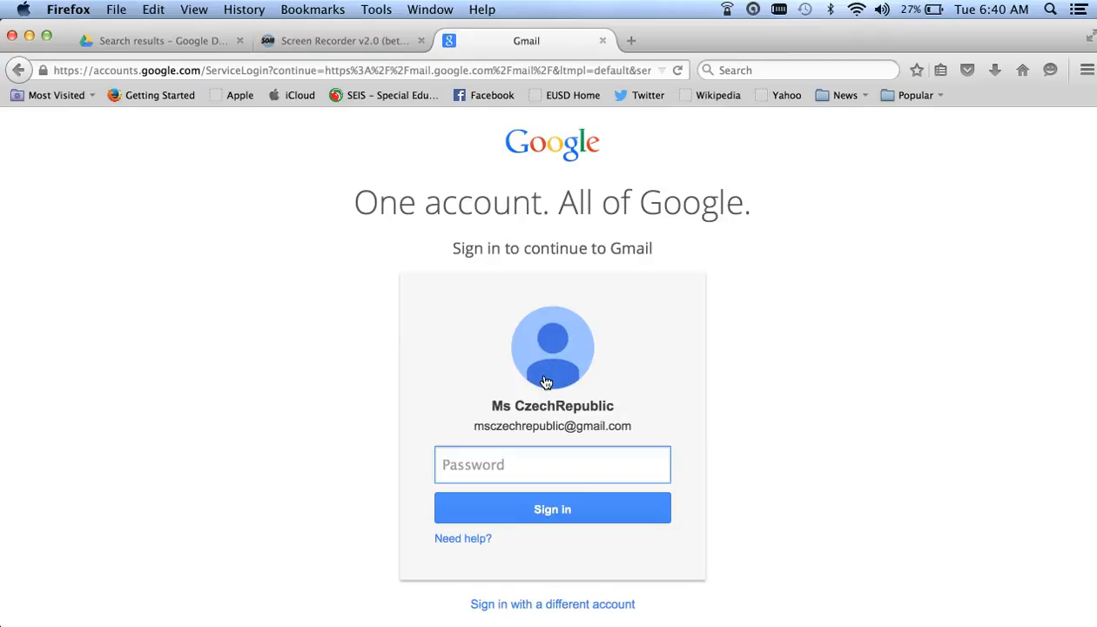
{"action": "type", "text": "•••••••••••"}
{"action": "left_click", "coordinate": [580, 507]}
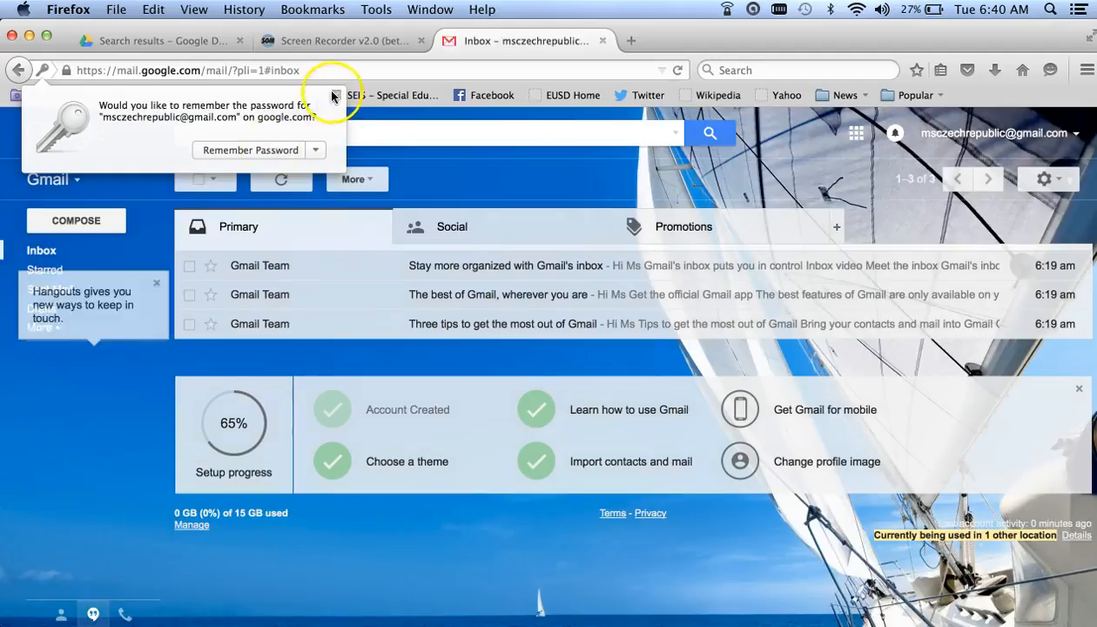
Dismiss the Remember Password and Hangouts pop-ups, then close the Gmail tab.
{"action": "left_click", "coordinate": [335, 95]}
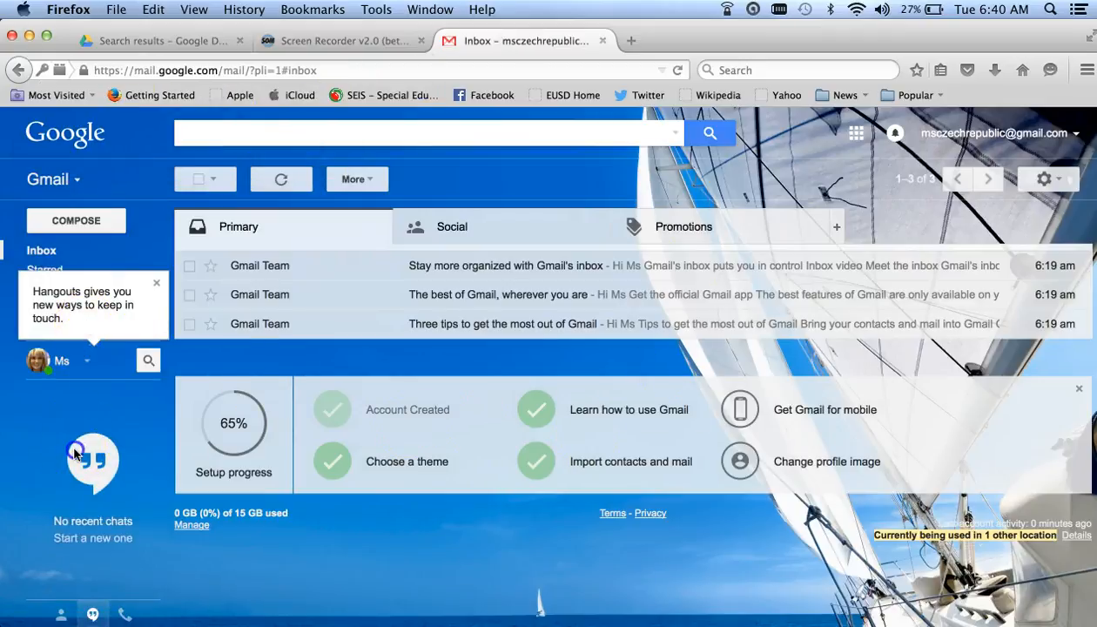
{"action": "left_click", "coordinate": [69, 363]}
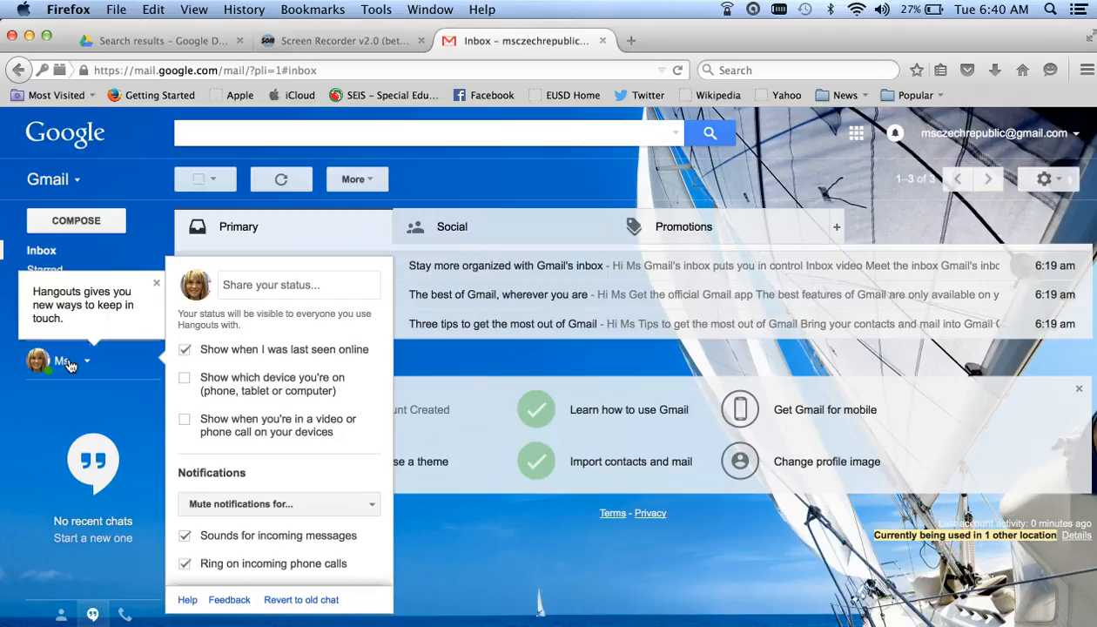
{"action": "left_click", "coordinate": [139, 181]}
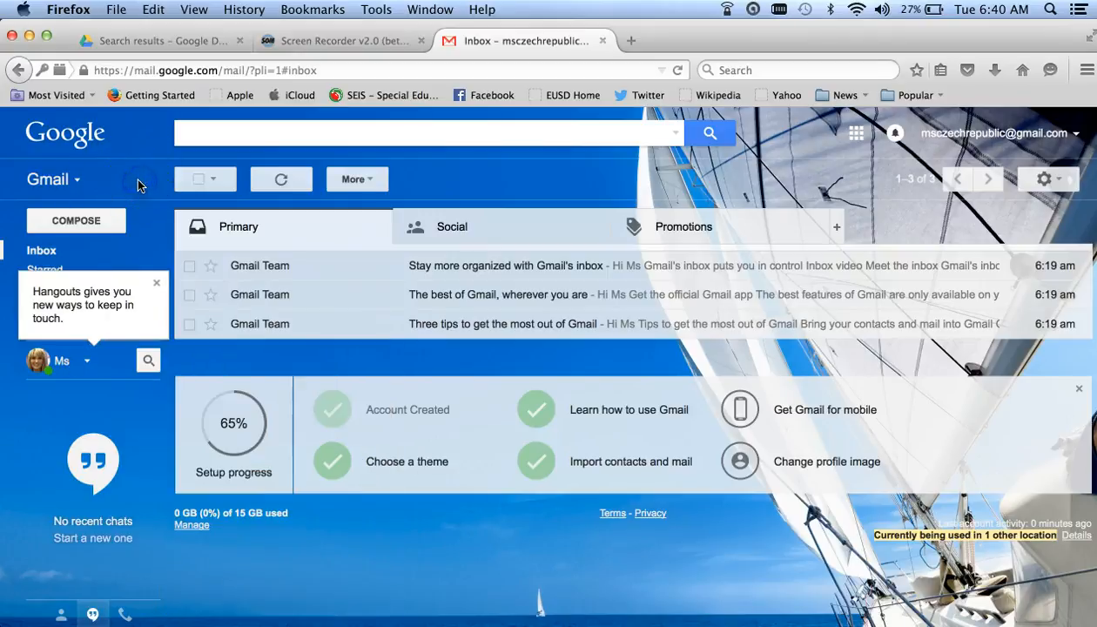
{"action": "left_click", "coordinate": [155, 284]}
{"action": "left_click", "coordinate": [75, 276]}
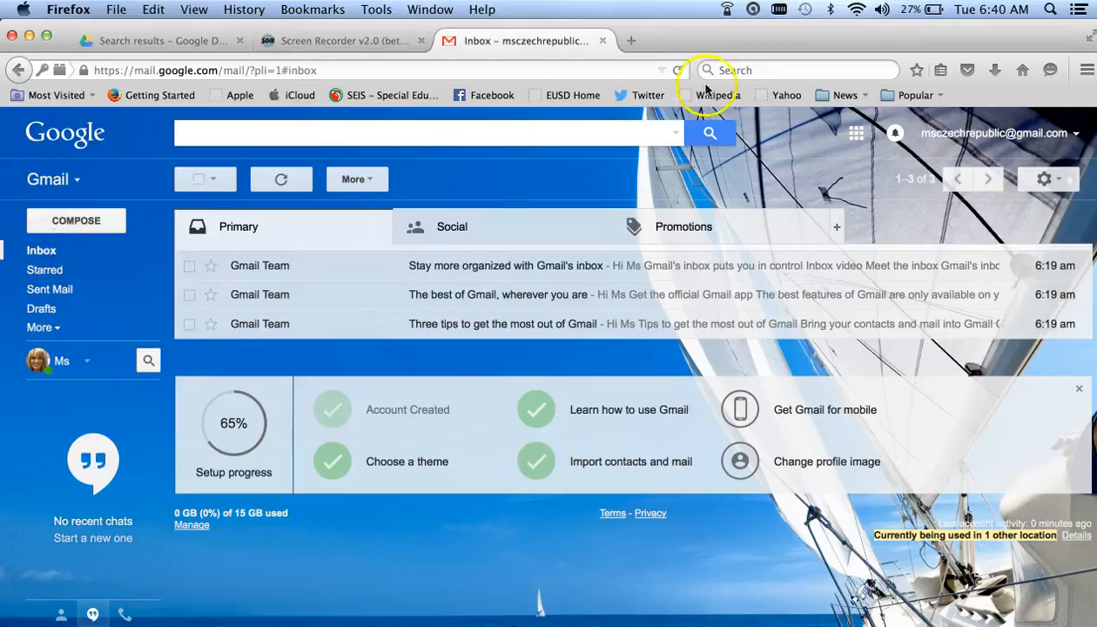
{"action": "left_click", "coordinate": [602, 42]}
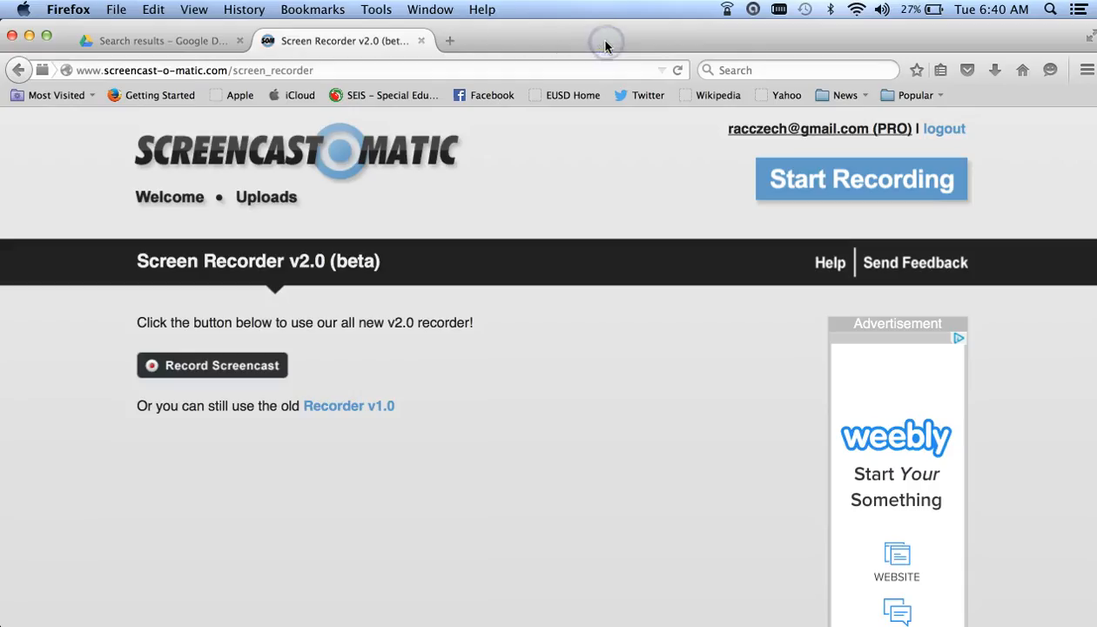
{"action": "right_click", "coordinate": [448, 48]}
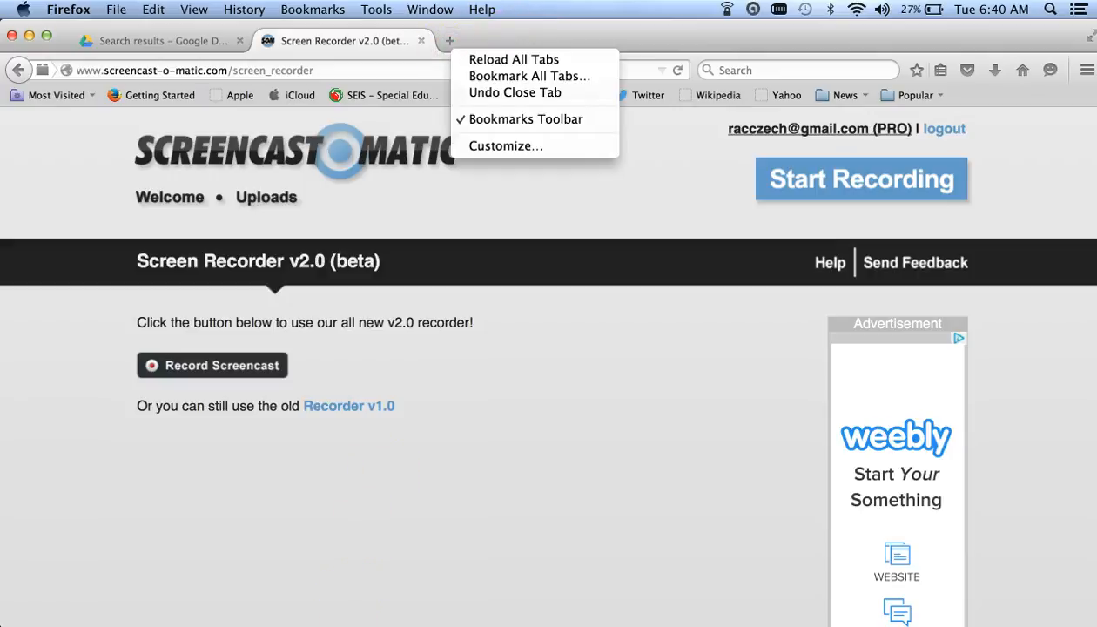
{"action": "left_click", "coordinate": [732, 623]}
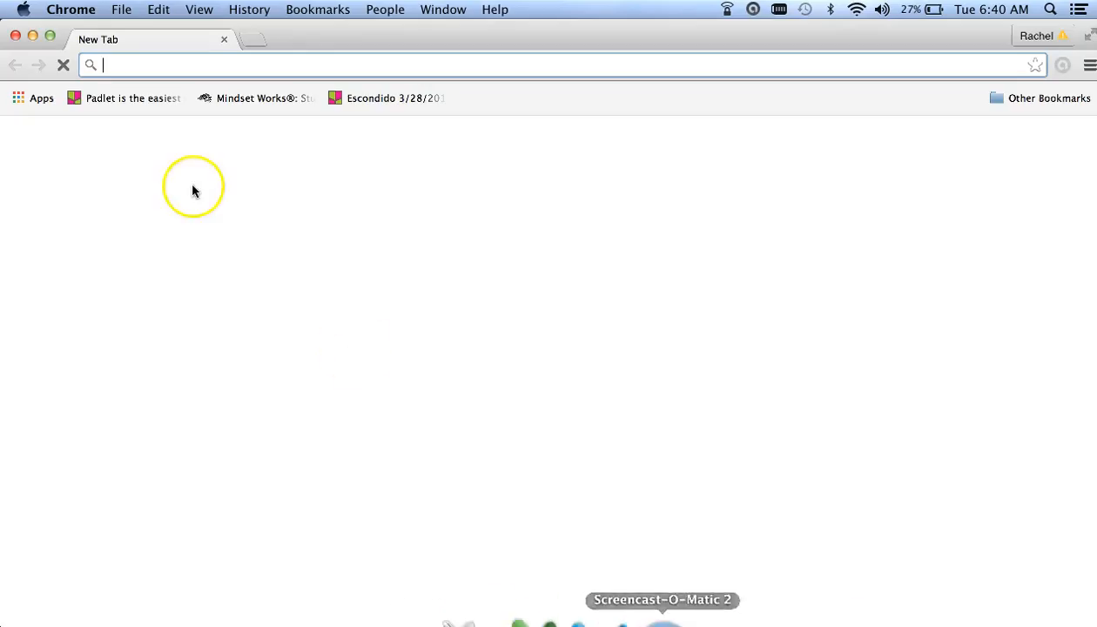
{"action": "type", "text": "www."}
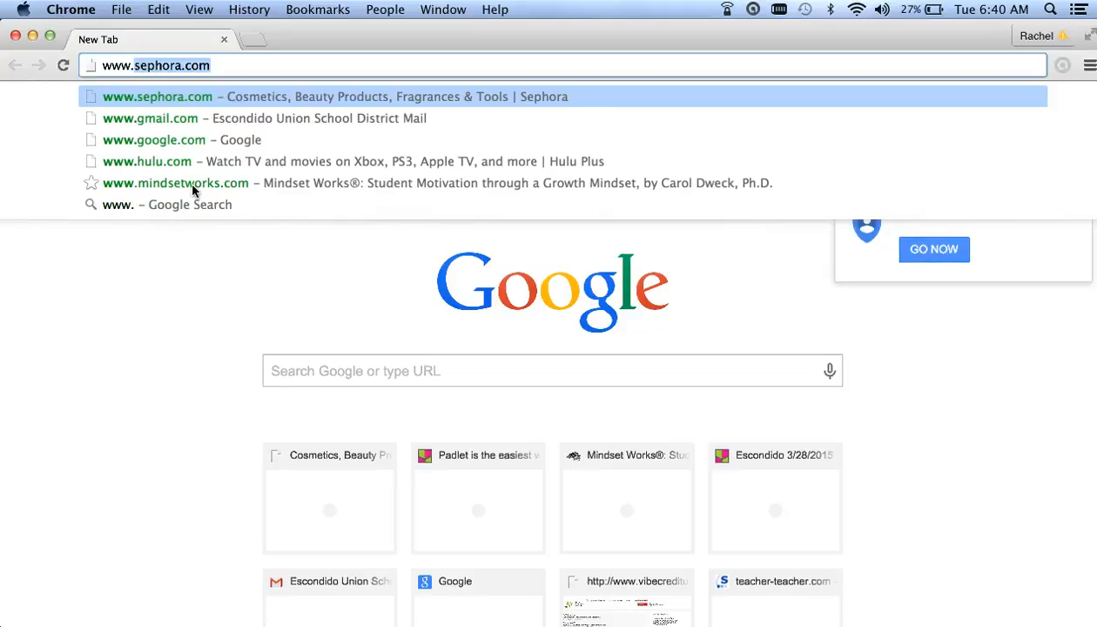
{"action": "type", "text": "gmail."}
{"action": "type", "text": "com"}
{"action": "key", "text": "Return"}
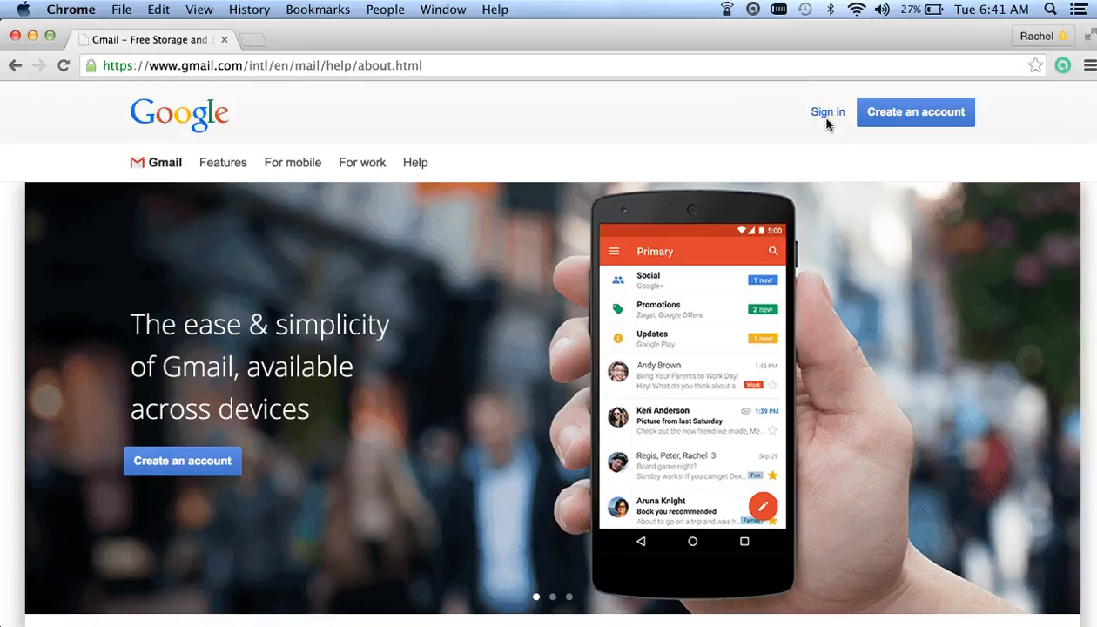
Sign into Gmail in Chrome with the account's email address and password.
{"action": "left_click", "coordinate": [827, 118]}
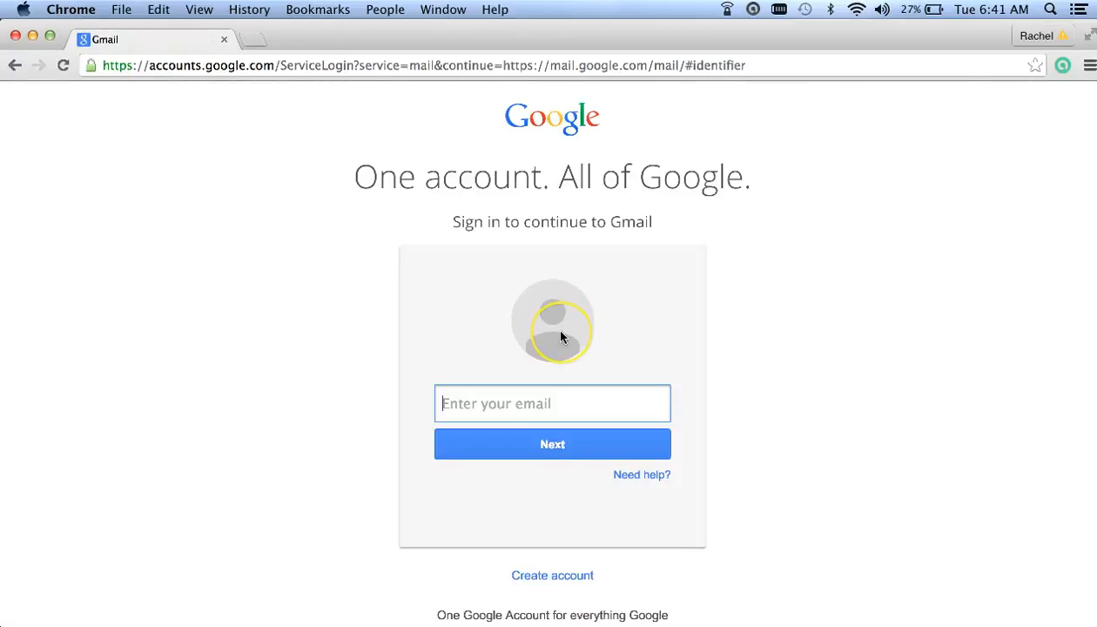
{"action": "key", "text": "Tab"}
{"action": "left_click", "coordinate": [567, 446]}
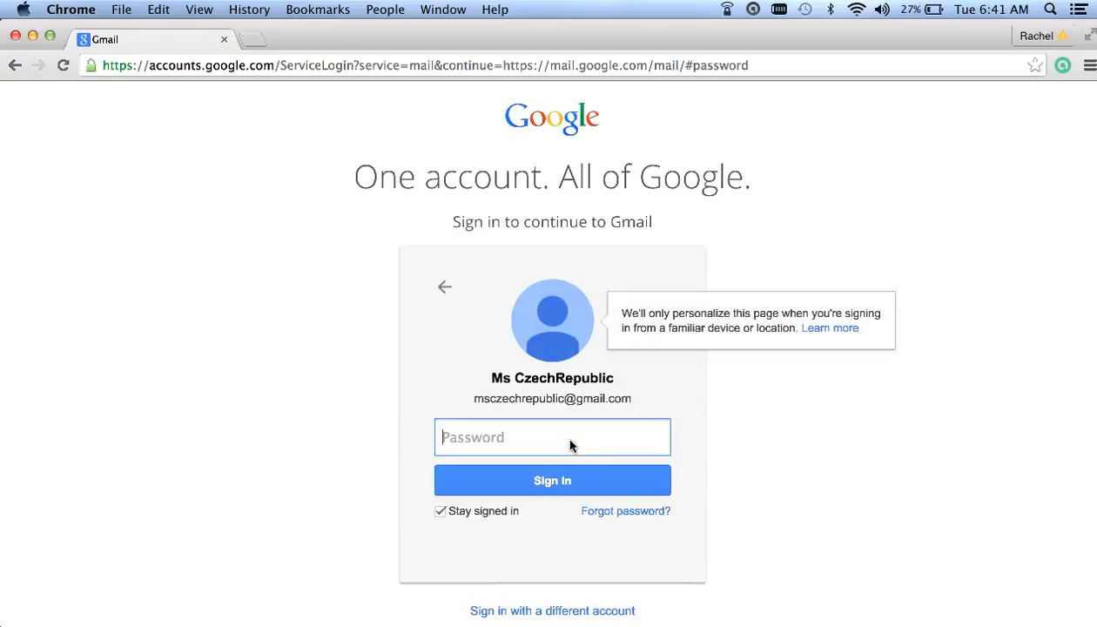
{"action": "left_click", "coordinate": [568, 438]}
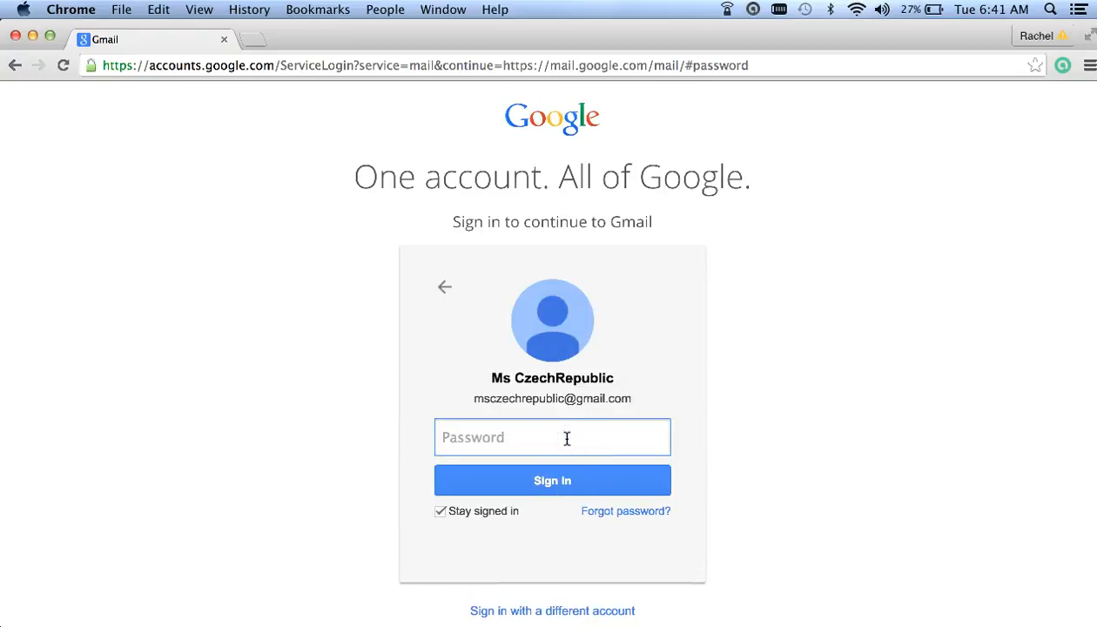
{"action": "left_click", "coordinate": [516, 340]}
{"action": "left_click", "coordinate": [507, 428]}
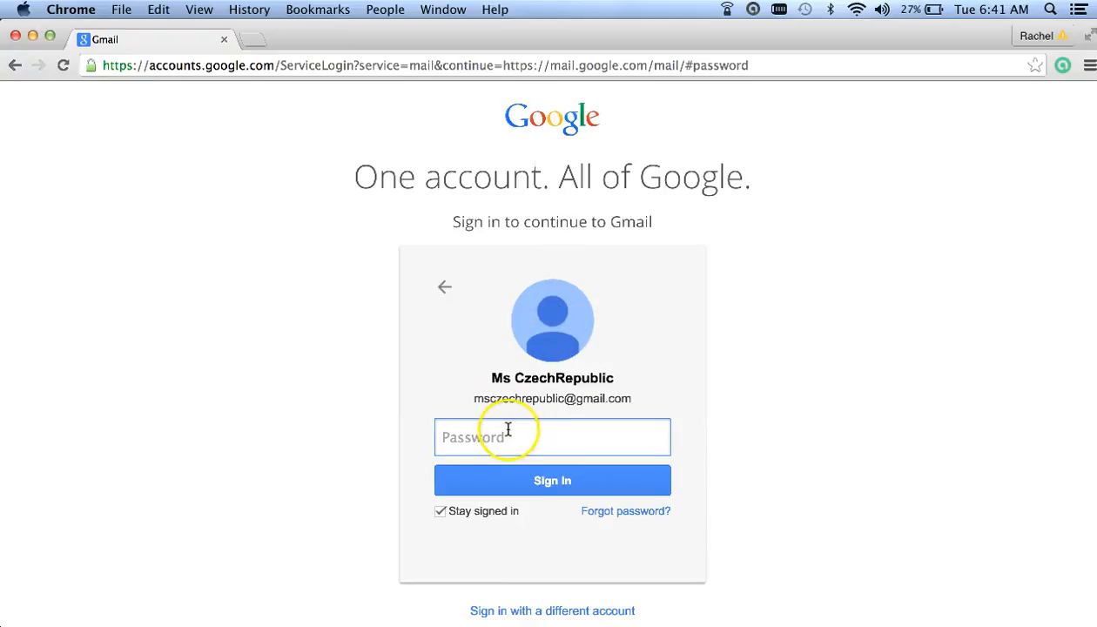
{"action": "type", "text": "••••••••"}
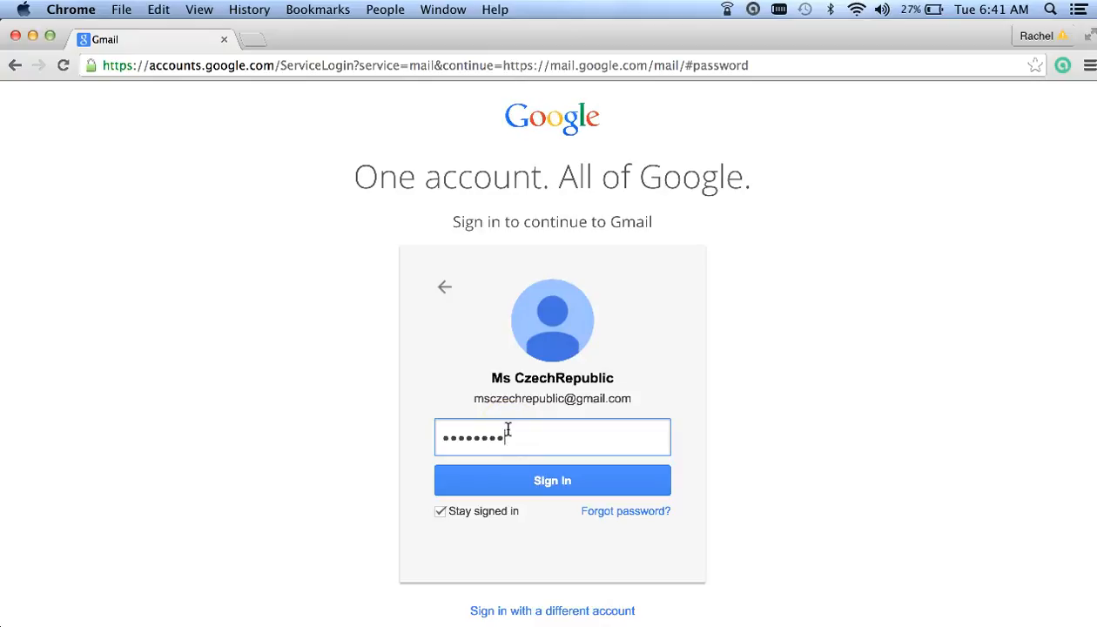
{"action": "type", "text": "••"}
{"action": "left_click", "coordinate": [505, 481]}
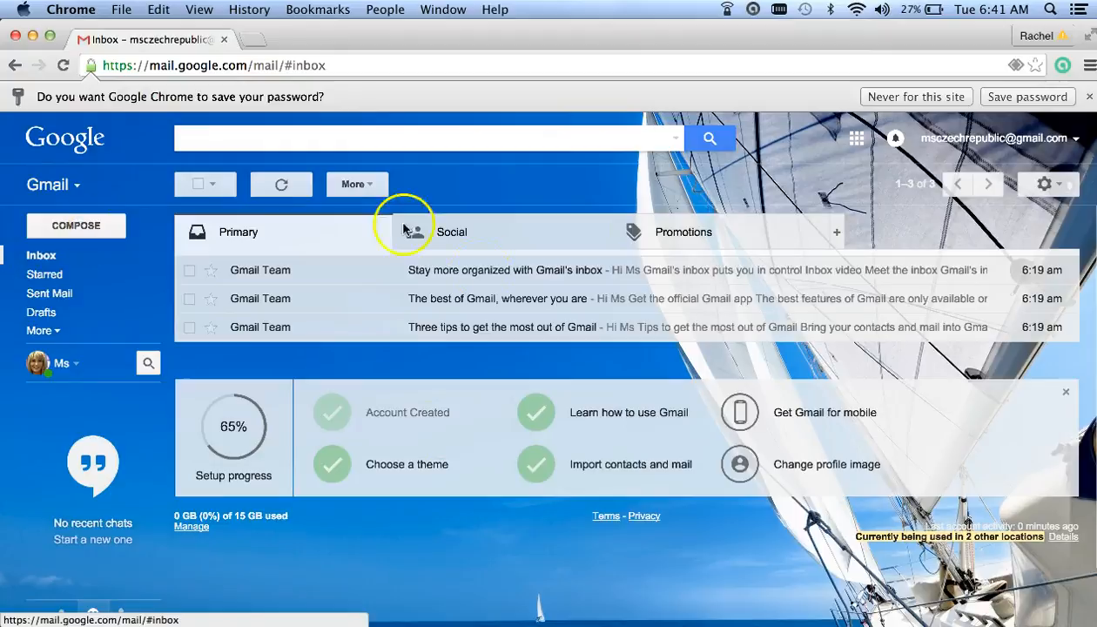
Select the three Gmail Team welcome emails and delete them.
{"action": "left_click", "coordinate": [189, 328]}
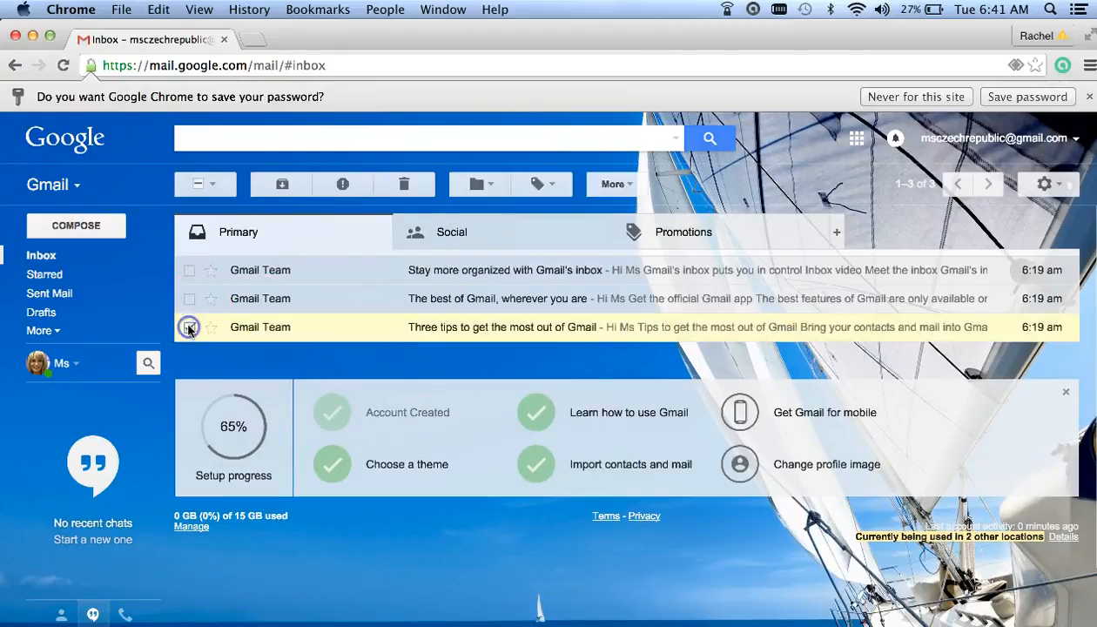
{"action": "left_click", "coordinate": [189, 302]}
{"action": "left_click", "coordinate": [189, 271]}
{"action": "left_click", "coordinate": [404, 185]}
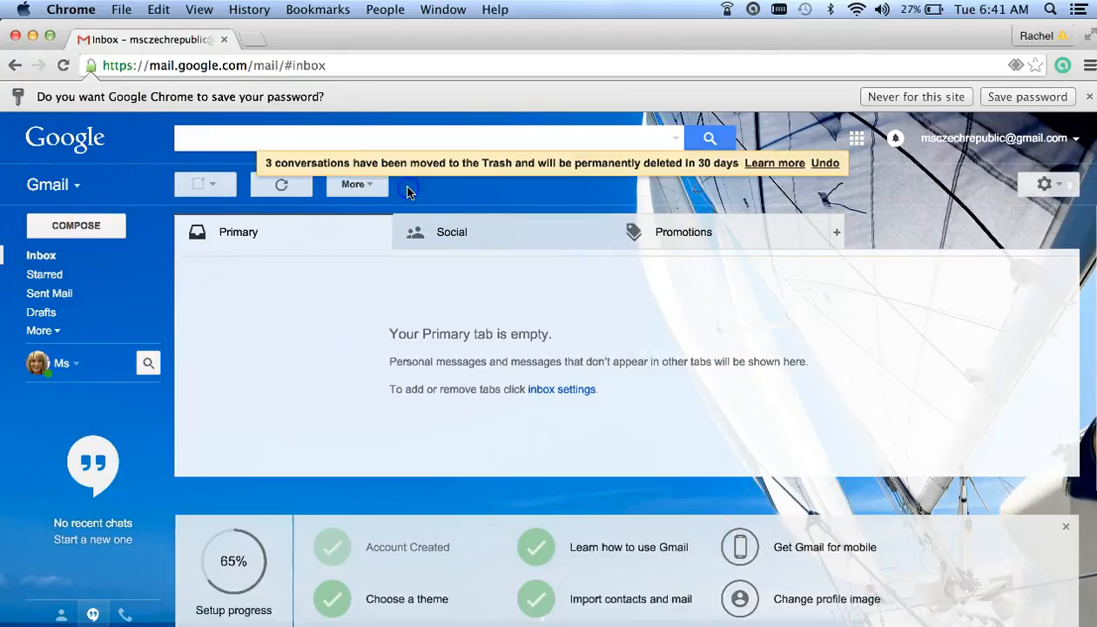
Open and cancel the inbox tab settings, then bring up the Google apps menu.
{"action": "left_click", "coordinate": [559, 391]}
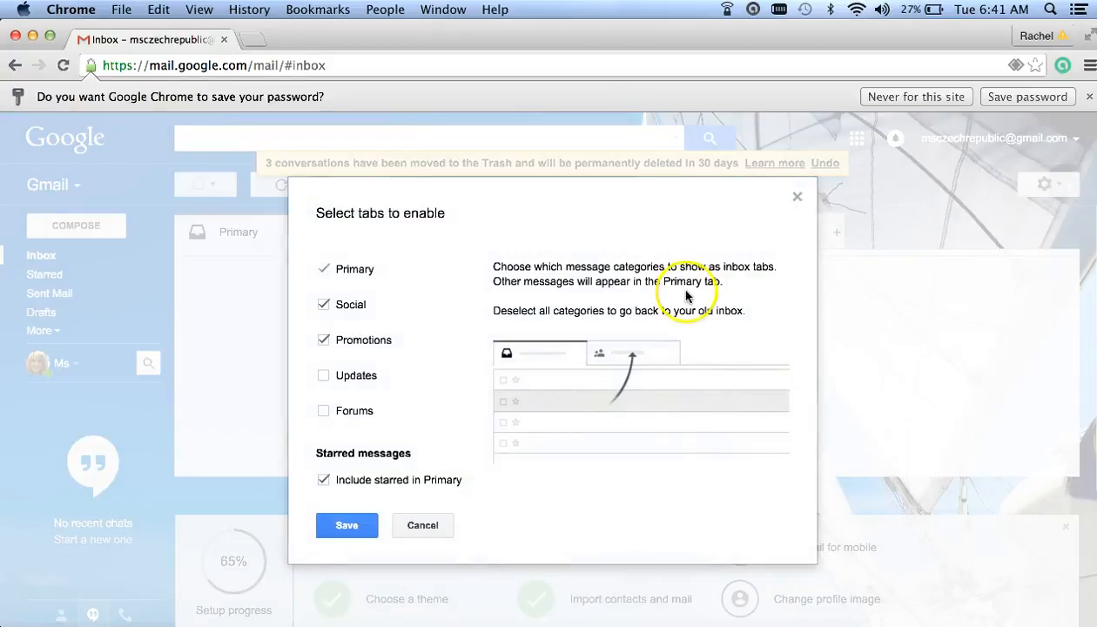
{"action": "left_click", "coordinate": [795, 192]}
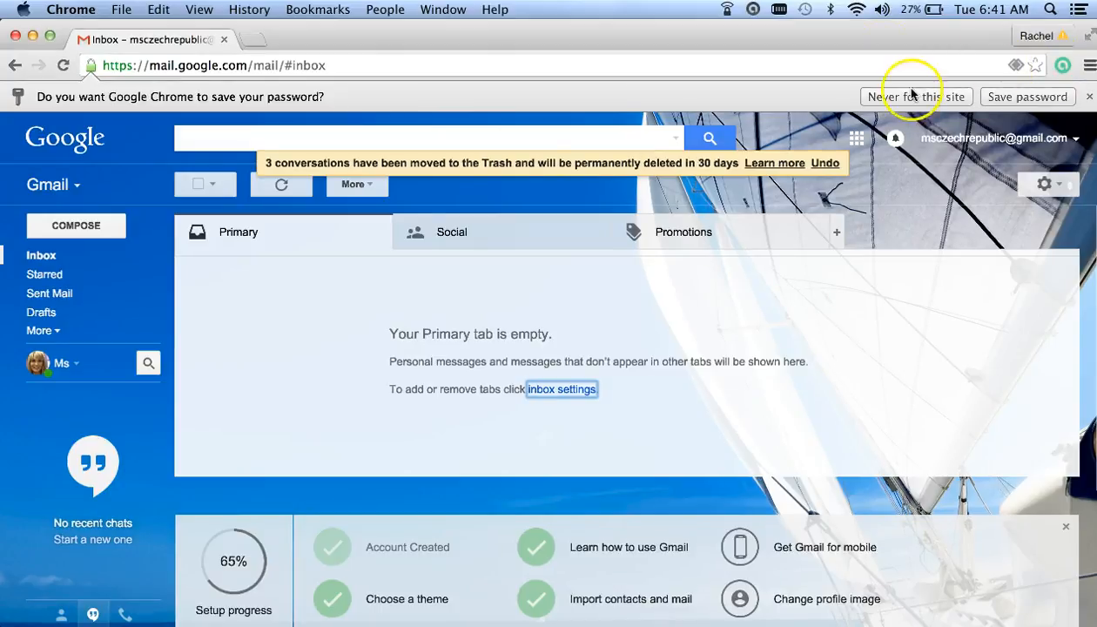
{"action": "left_click", "coordinate": [856, 139]}
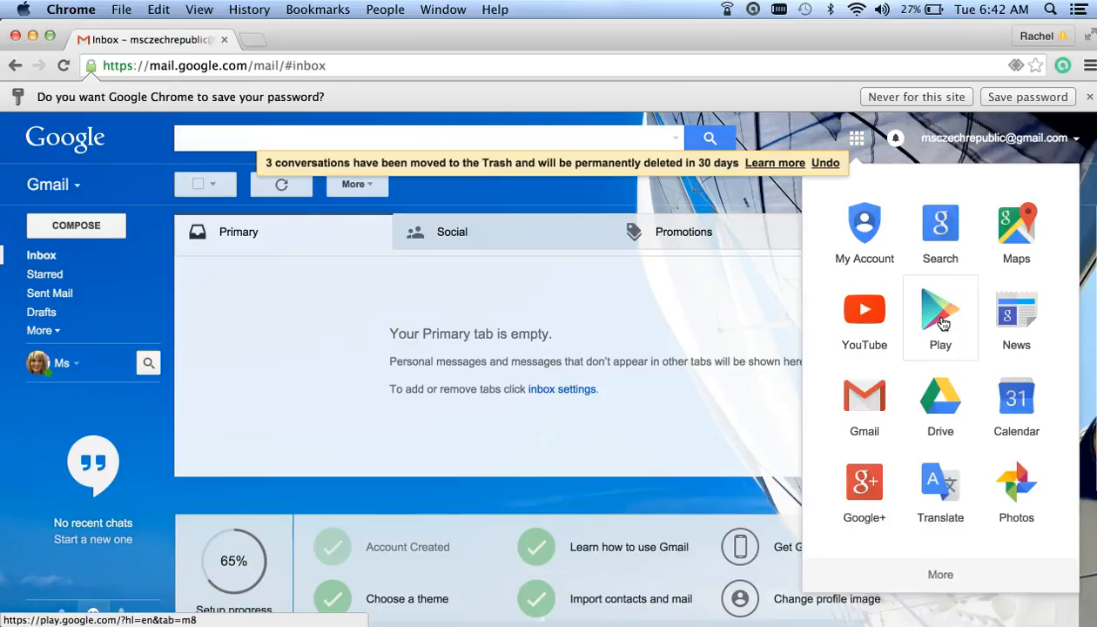
Launch Google Translate from the Google apps grid in a new Chrome tab.
{"action": "left_click", "coordinate": [947, 400]}
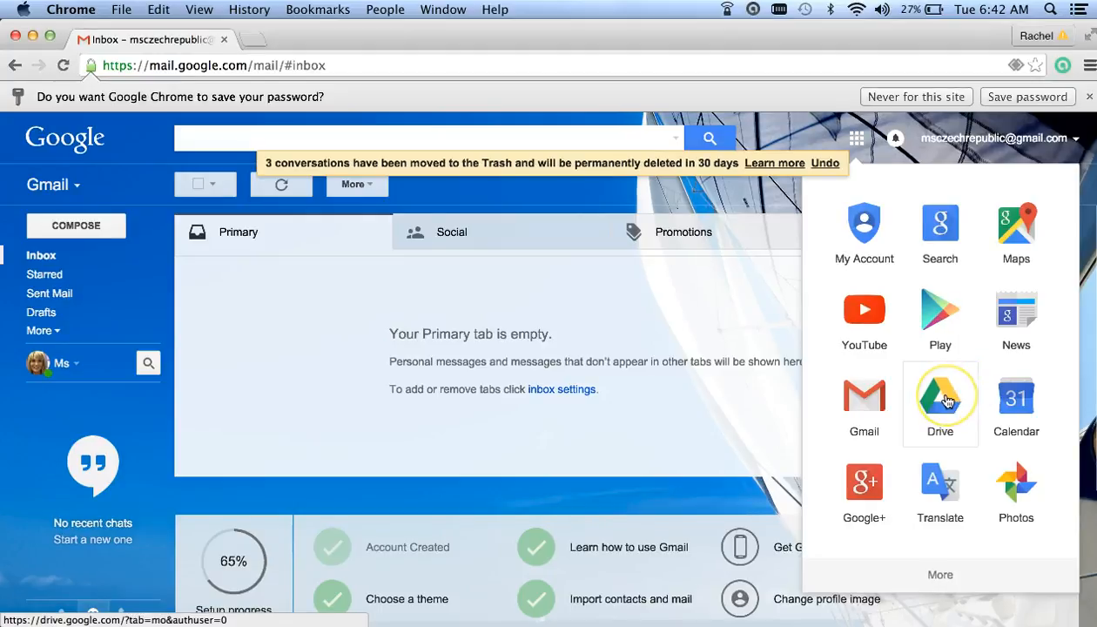
{"action": "left_click", "coordinate": [950, 514]}
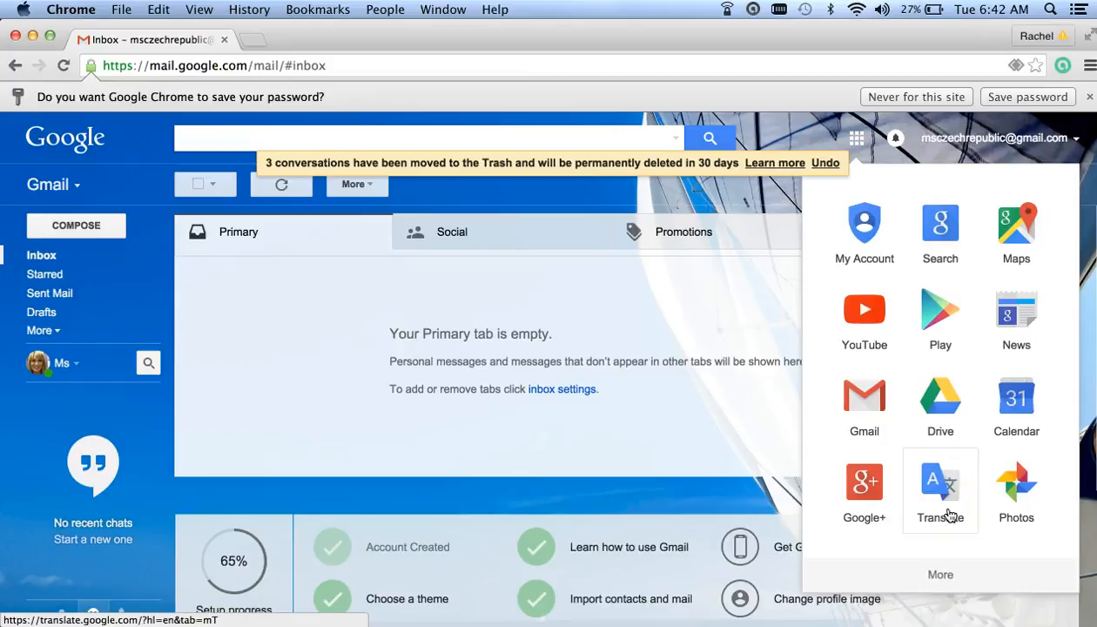
{"action": "left_click", "coordinate": [949, 514]}
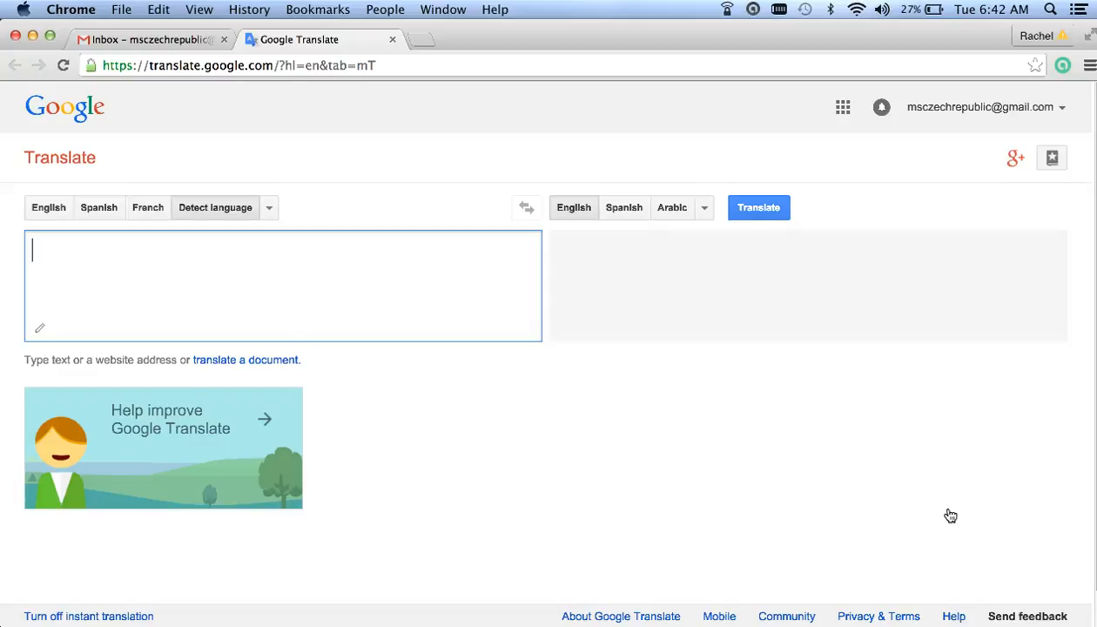
Enter 'Parent conferences this wednesday at 7PM' and translate it into Spanish.
{"action": "type", "text": "PArent"}
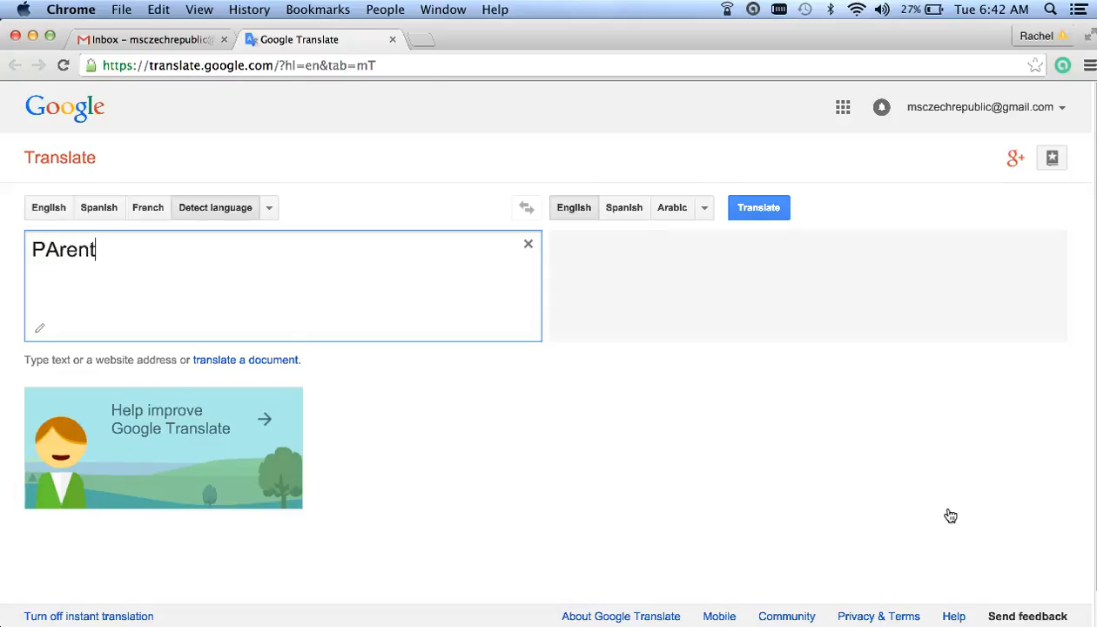
{"action": "key", "text": "BackSpace"}
{"action": "key", "text": "BackSpace"}
{"action": "key", "text": "BackSpace"}
{"action": "key", "text": "BackSpace"}
{"action": "key", "text": "BackSpace"}
{"action": "key", "text": "BackSpace"}
{"action": "type", "text": "Parent conf"}
{"action": "key", "text": "BackSpace"}
{"action": "type", "text": "n"}
{"action": "key", "text": "BackSpace"}
{"action": "type", "text": "ference"}
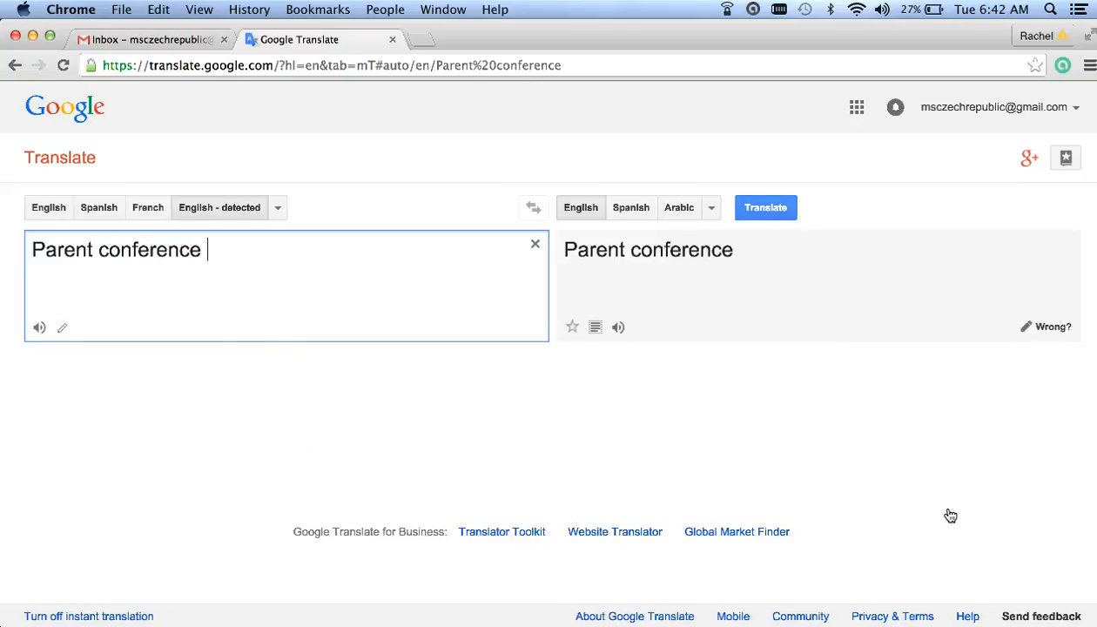
{"action": "key", "text": "BackSpace"}
{"action": "type", "text": "s this wednesday"}
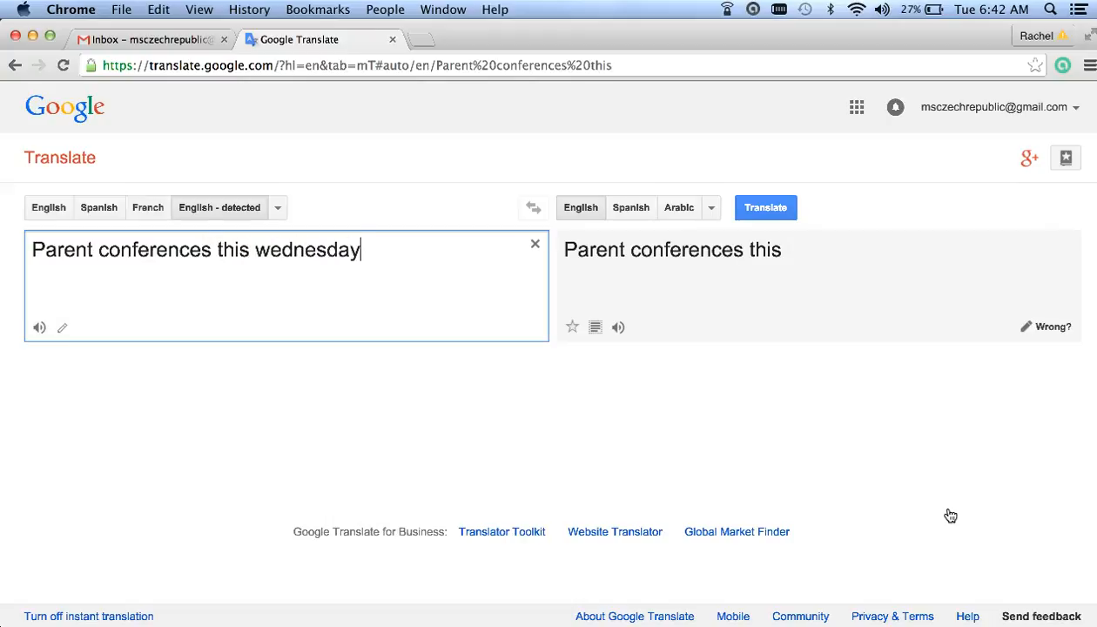
{"action": "type", "text": " at 7PM"}
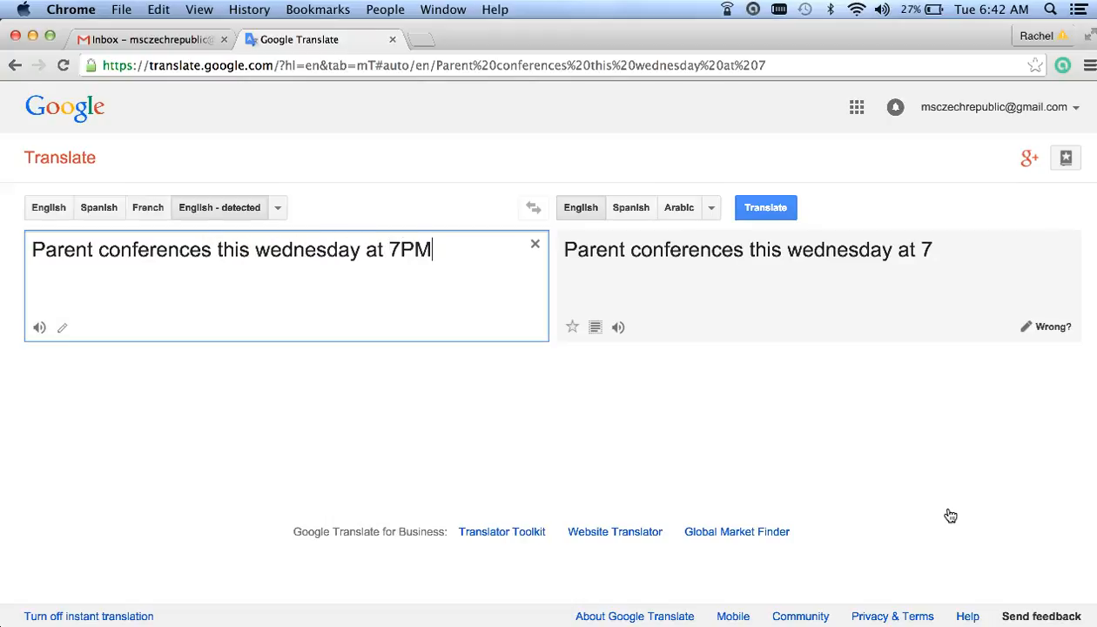
{"action": "left_click", "coordinate": [629, 279]}
{"action": "left_click", "coordinate": [631, 208]}
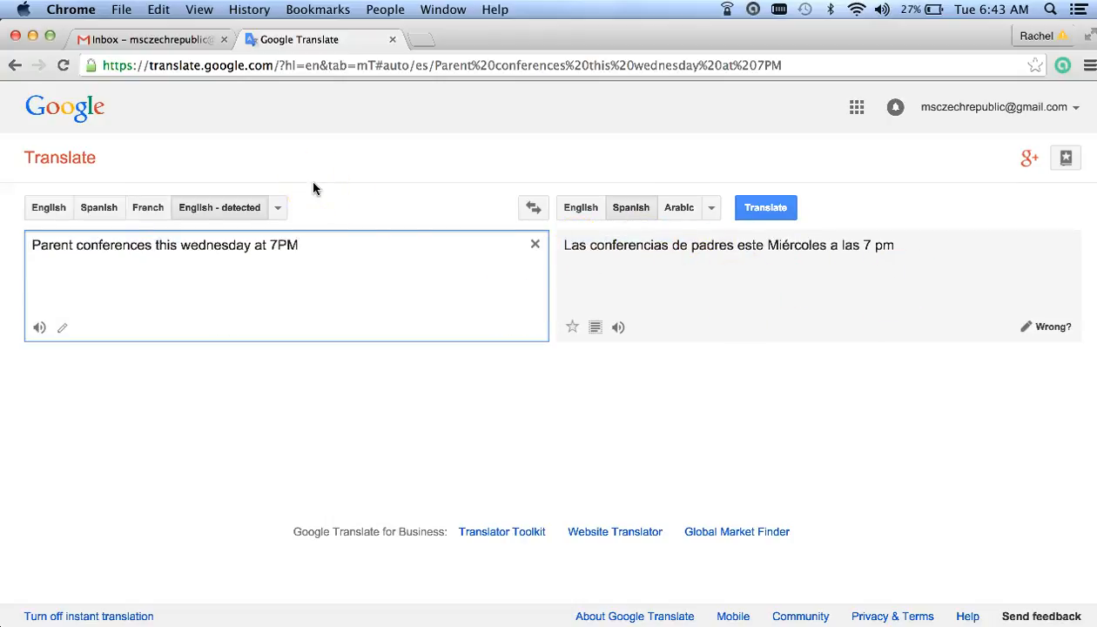
Close the Translate tab and launch Google Drive from the Google apps grid.
{"action": "left_click", "coordinate": [392, 39]}
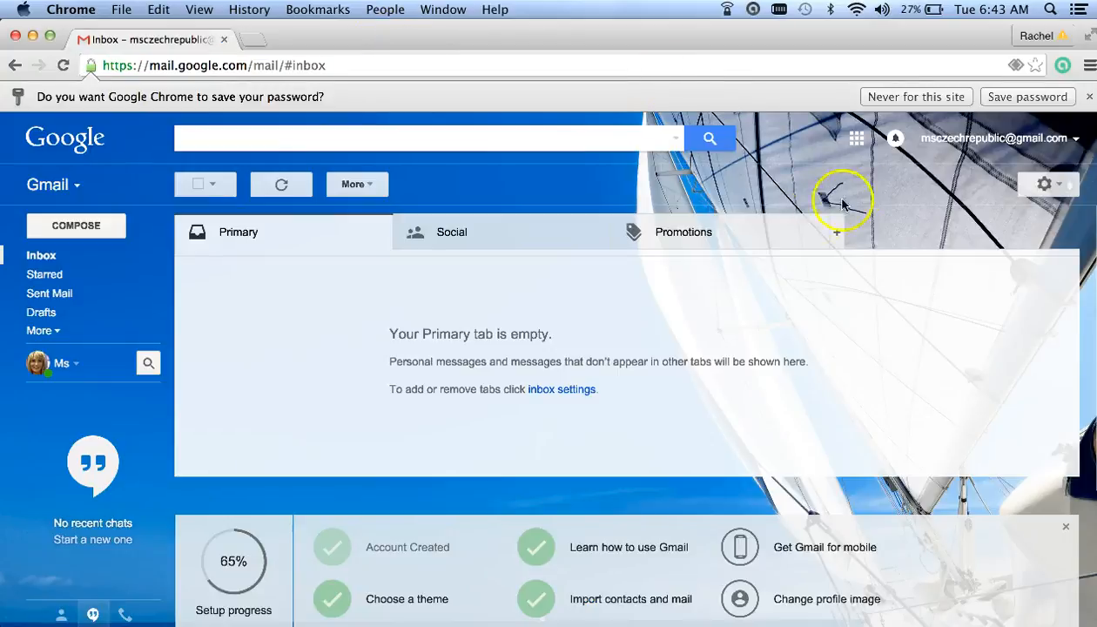
{"action": "left_click", "coordinate": [858, 141]}
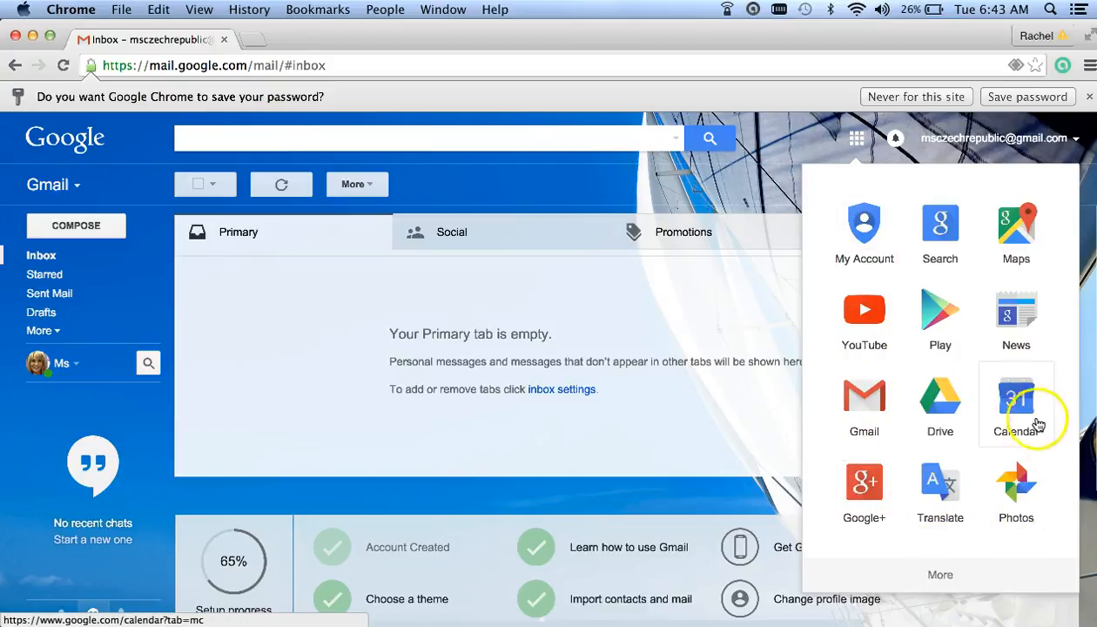
{"action": "left_click", "coordinate": [949, 414]}
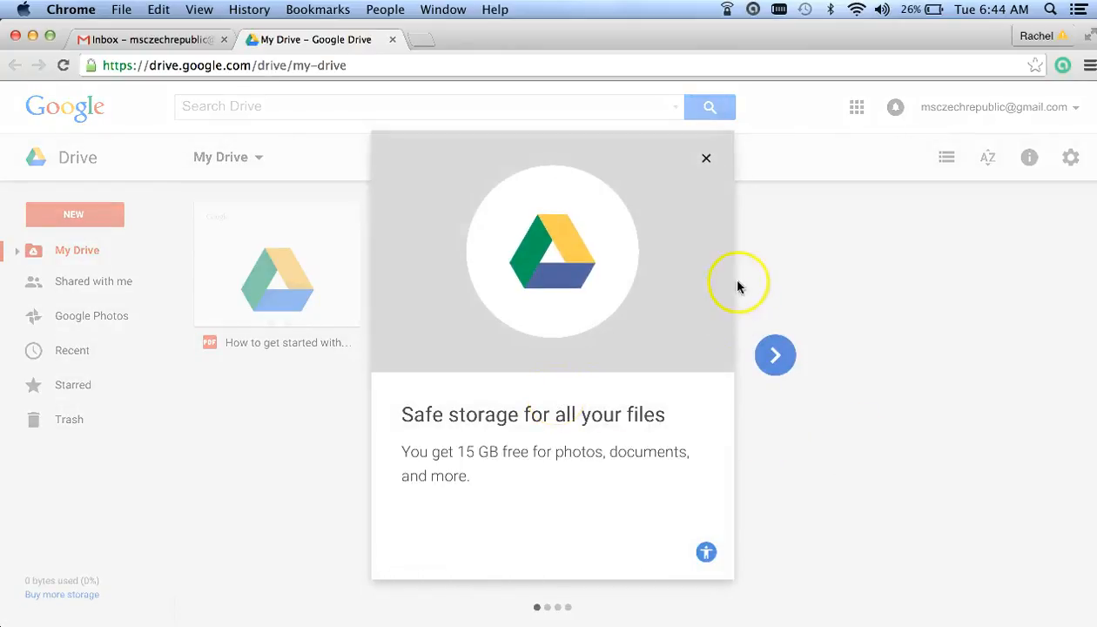
Dismiss the 'Safe storage for all your files' Drive welcome dialog.
{"action": "left_click", "coordinate": [707, 158]}
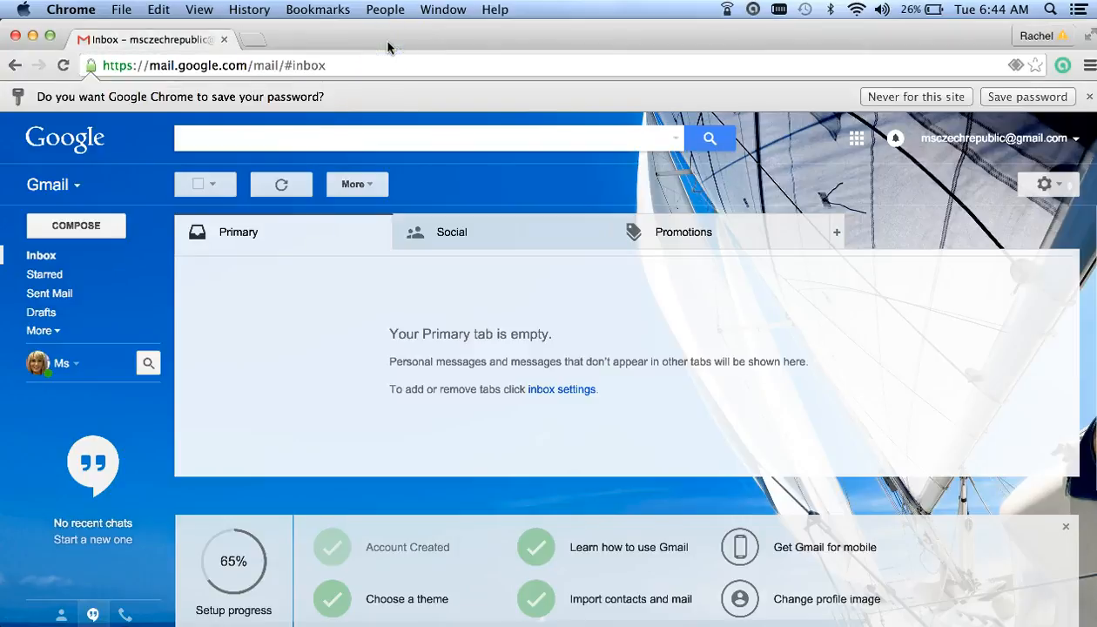
Return to the Inbox view and close the Chrome window holding Gmail.
{"action": "left_click", "coordinate": [67, 255]}
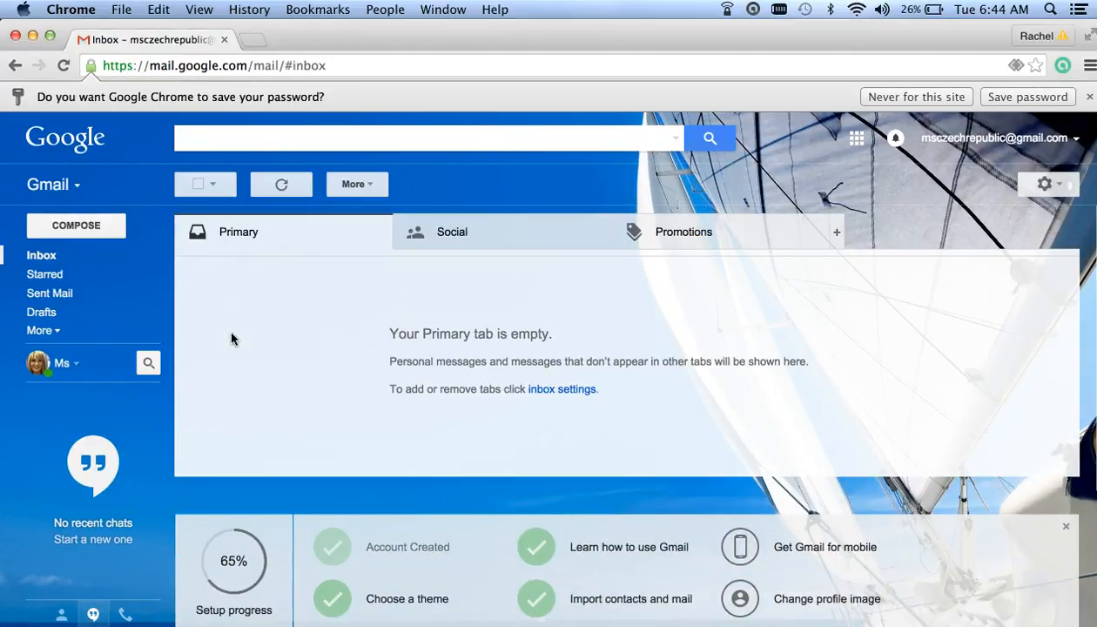
{"action": "left_click", "coordinate": [12, 35]}
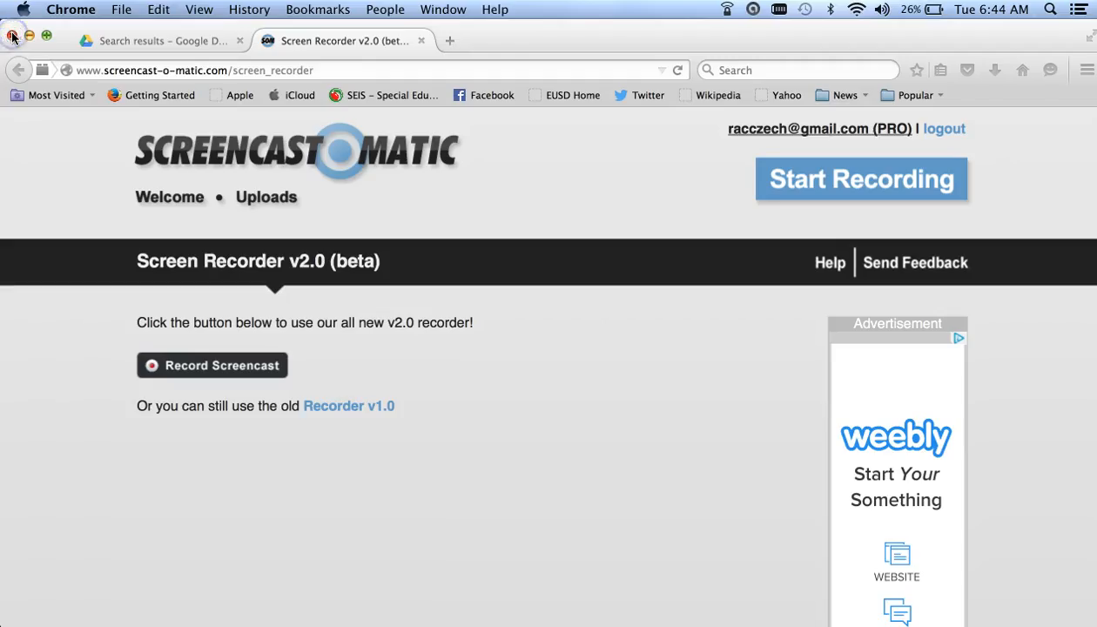